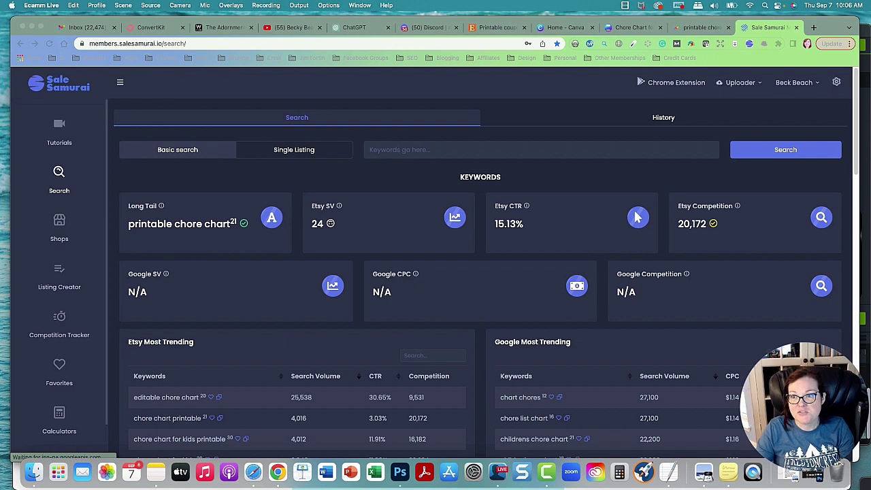
- Scroll through the keyword research page to review its content
left_click(457, 262)
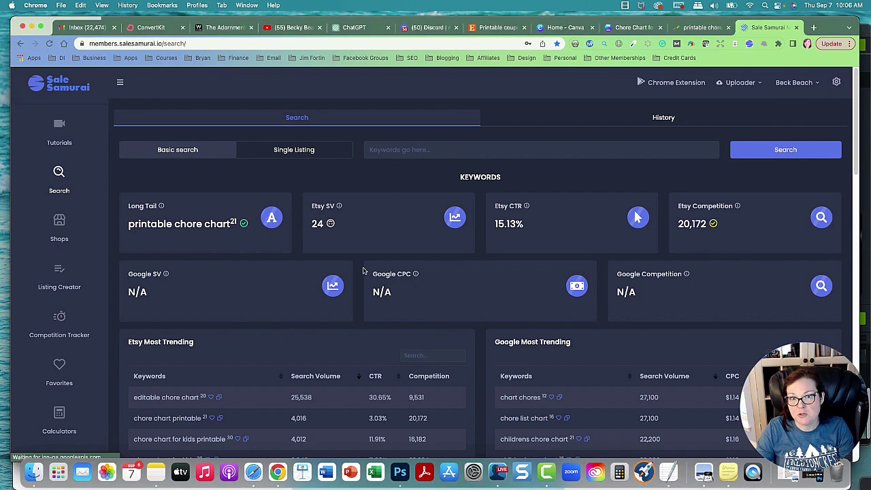
scroll(381, 279, "down", 1)
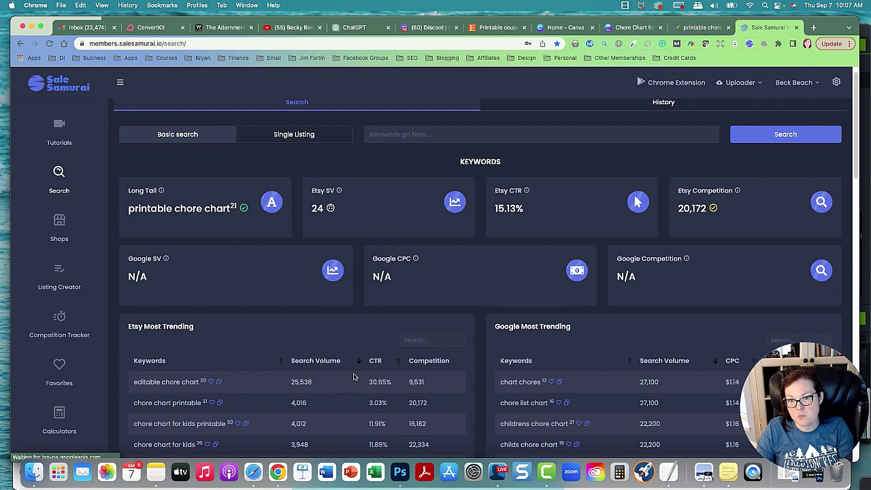
scroll(343, 381, "down", 1)
scroll(275, 394, "down", 1)
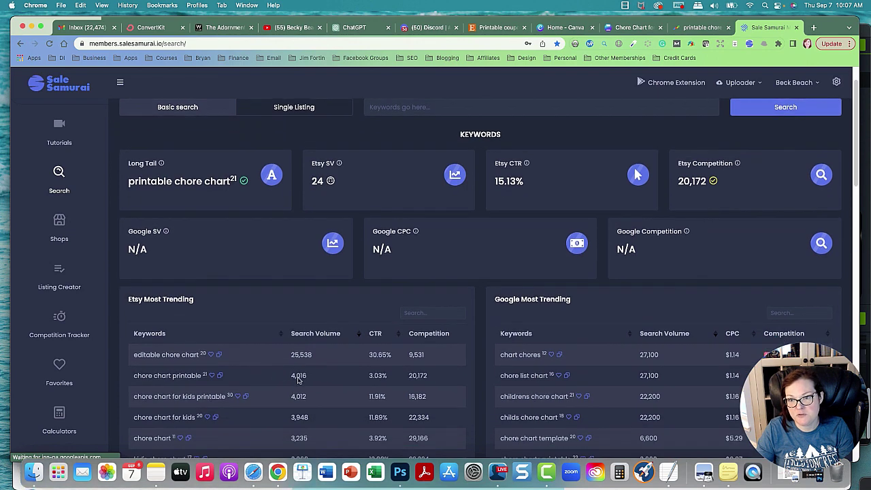
scroll(327, 379, "down", 3)
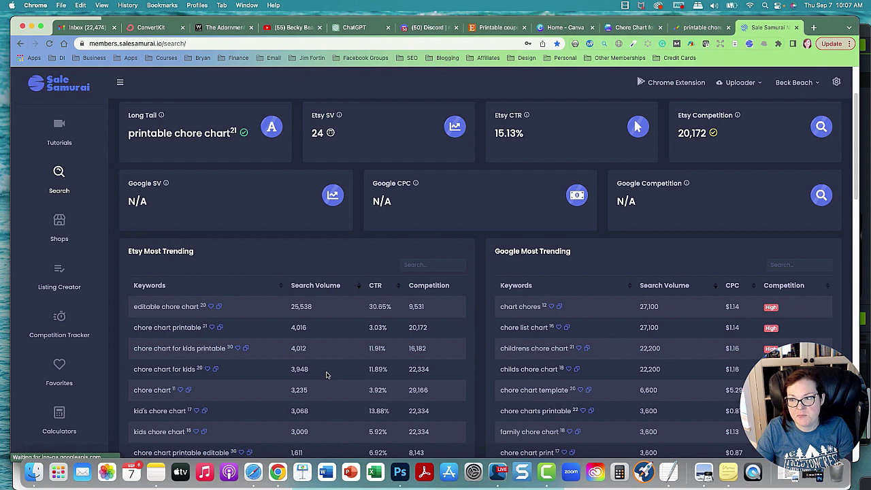
scroll(328, 376, "up", 3)
scroll(328, 377, "down", 3)
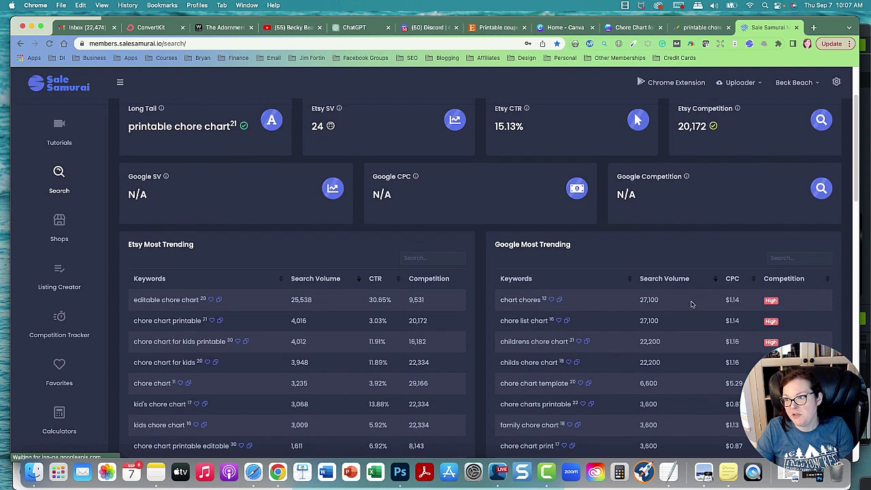
scroll(690, 303, "down", 2)
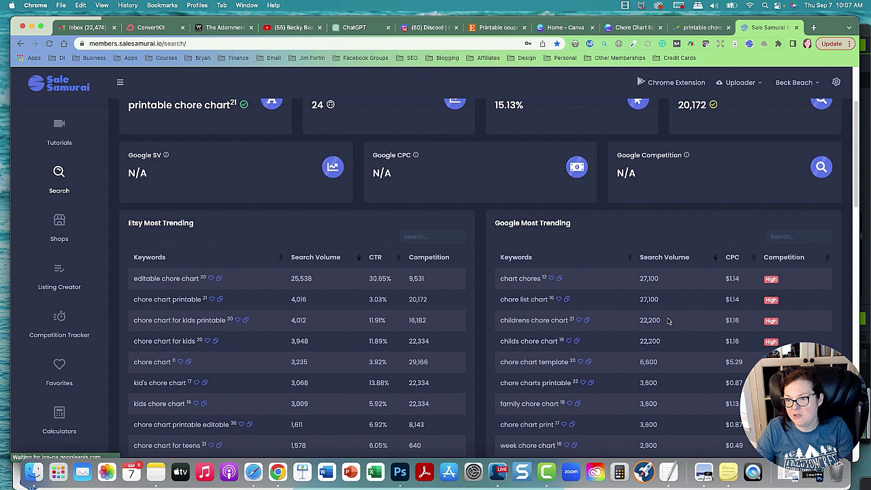
scroll(668, 313, "down", 3)
scroll(671, 298, "up", 6)
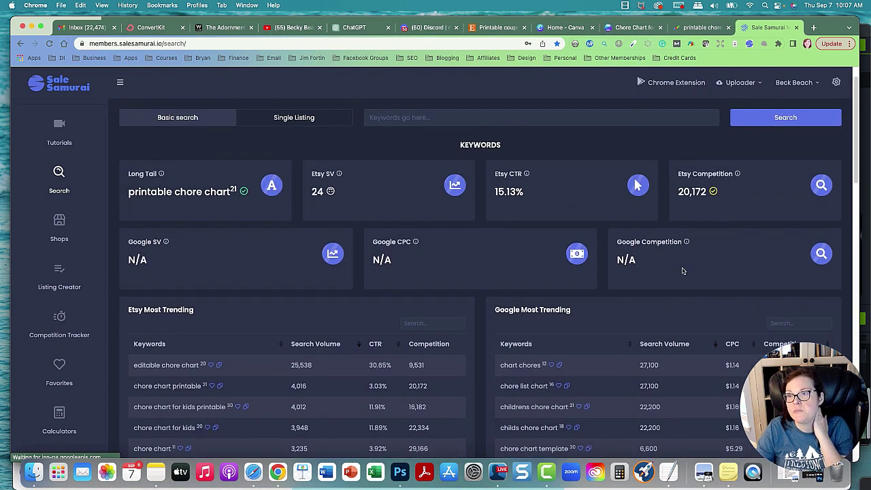
- Open the Chore Chart for Kids design and check its ruler and guide view settings
left_click(556, 28)
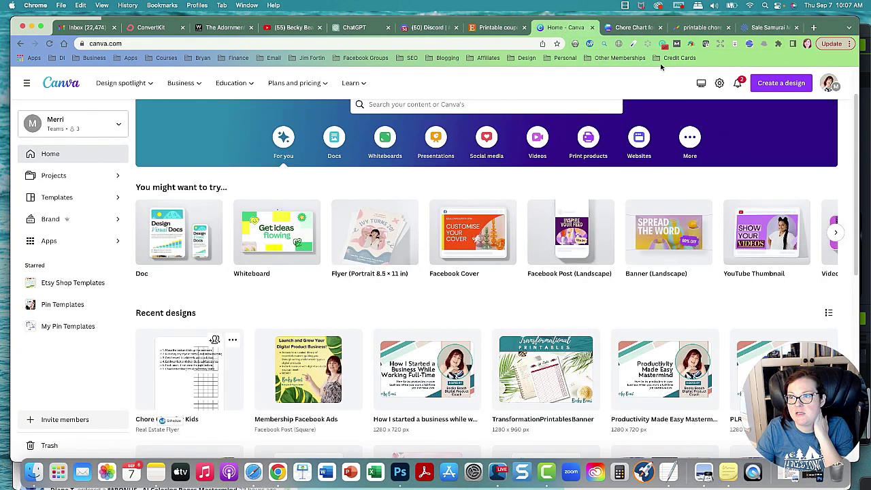
left_click(783, 84)
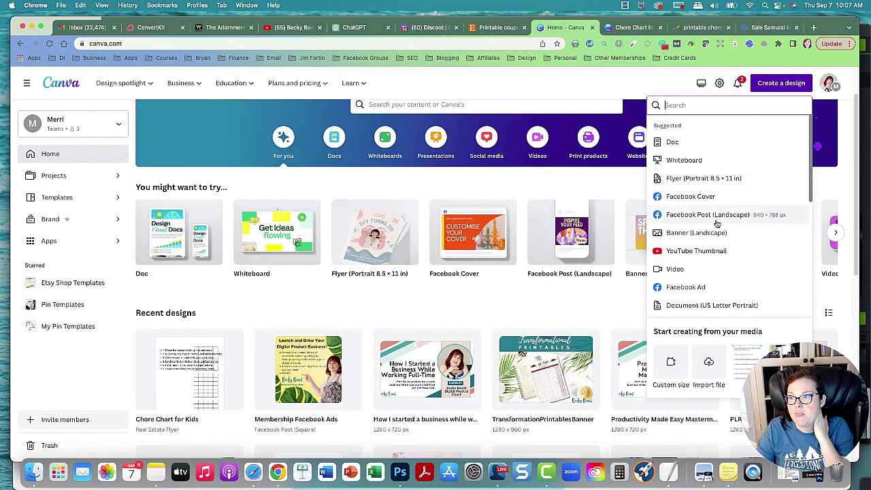
left_click(635, 29)
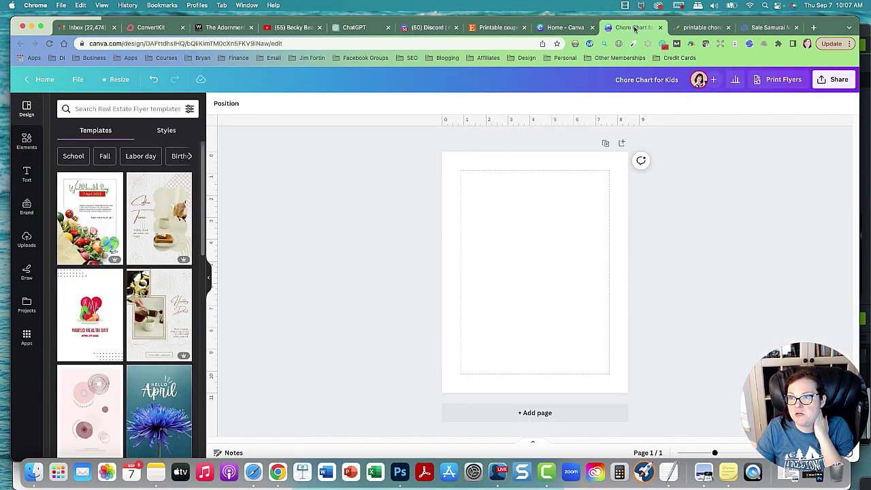
left_click(76, 79)
mouse_move(123, 187)
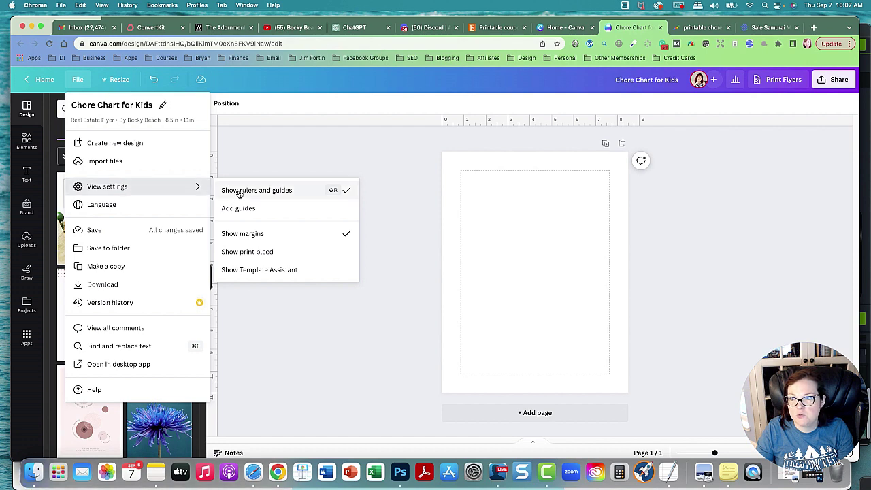
left_click(409, 230)
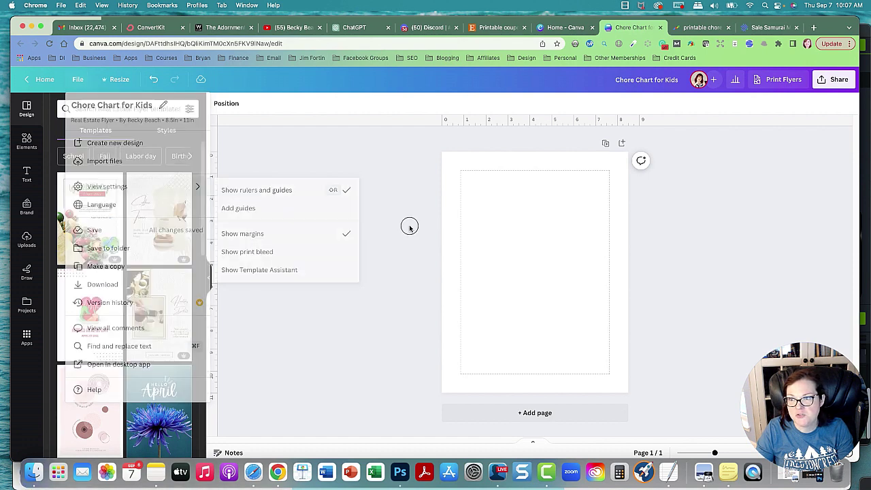
- Show the full collection of table styles in the Elements library
left_click(26, 140)
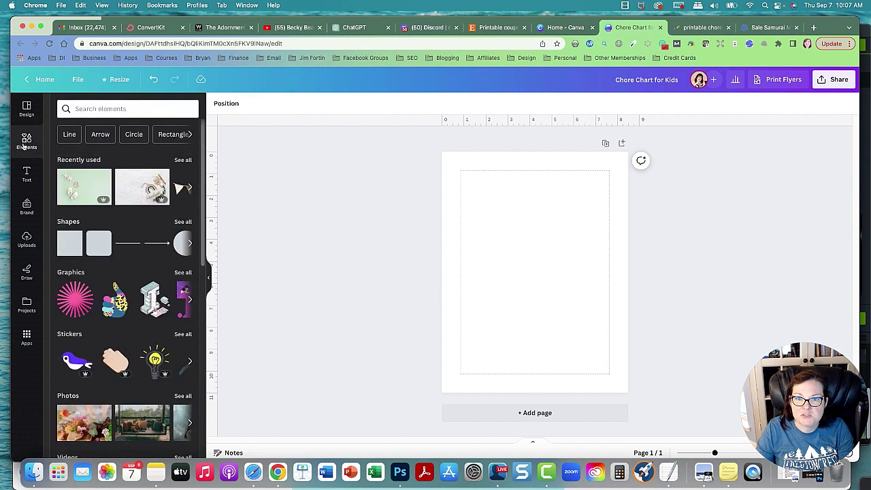
scroll(124, 284, "down", 10)
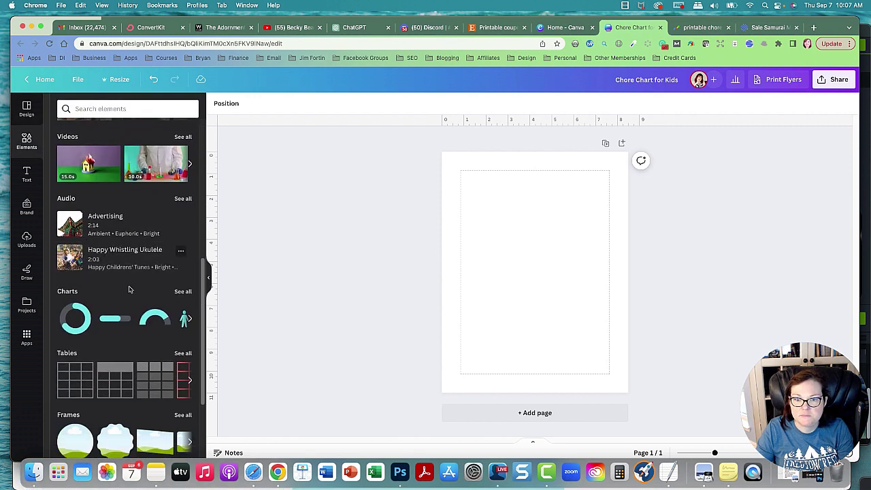
left_click(181, 350)
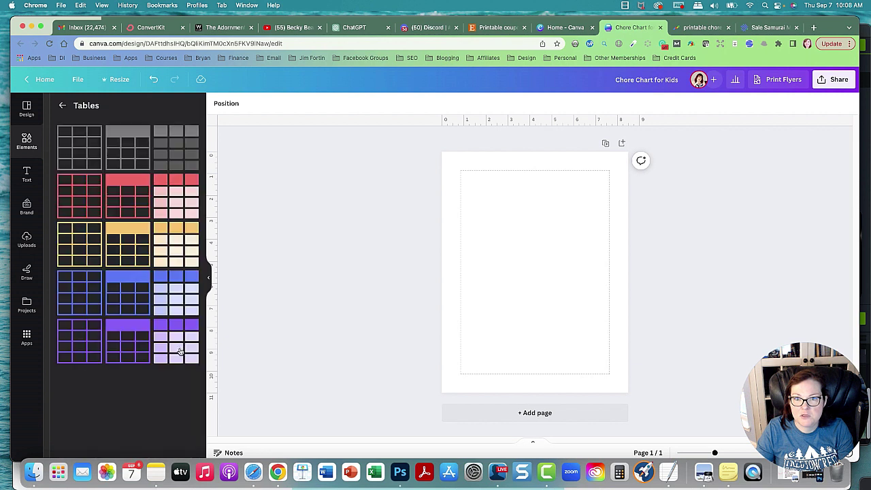
- Insert the plain black three-column table and nudge it up and left on the page
left_click(84, 148)
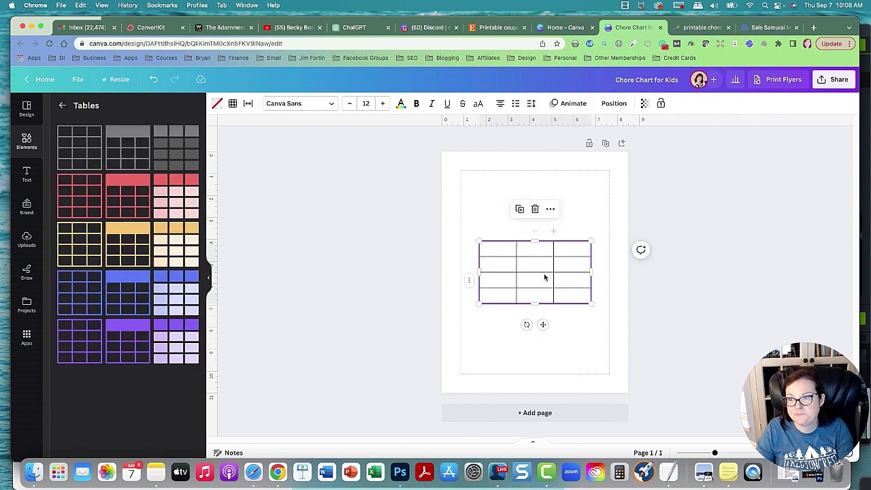
left_click_drag(533, 267, 551, 249)
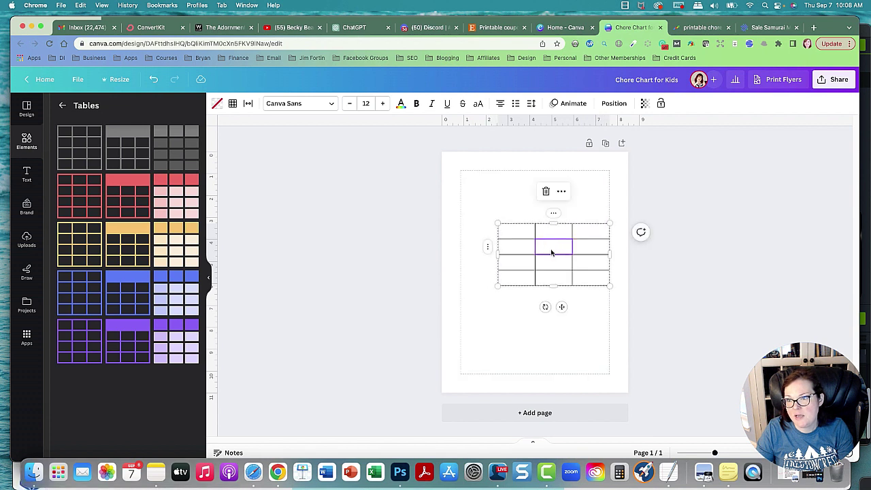
left_click(521, 233)
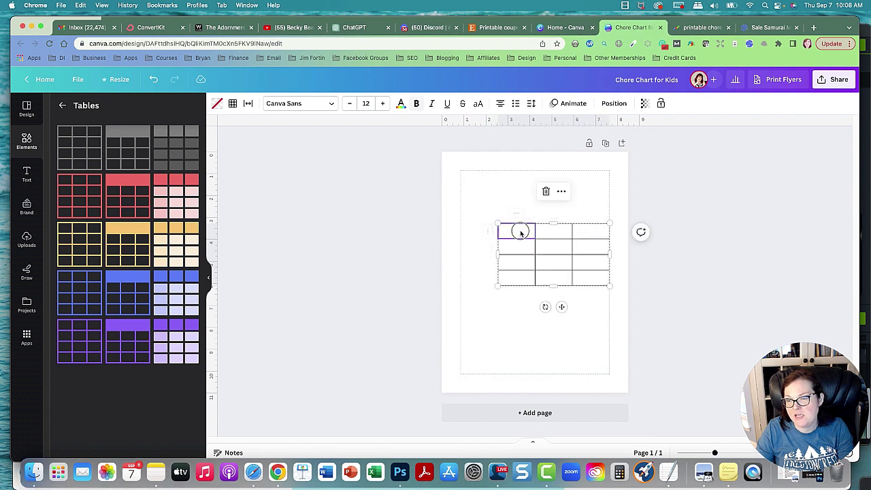
left_click(516, 247)
left_click(516, 265)
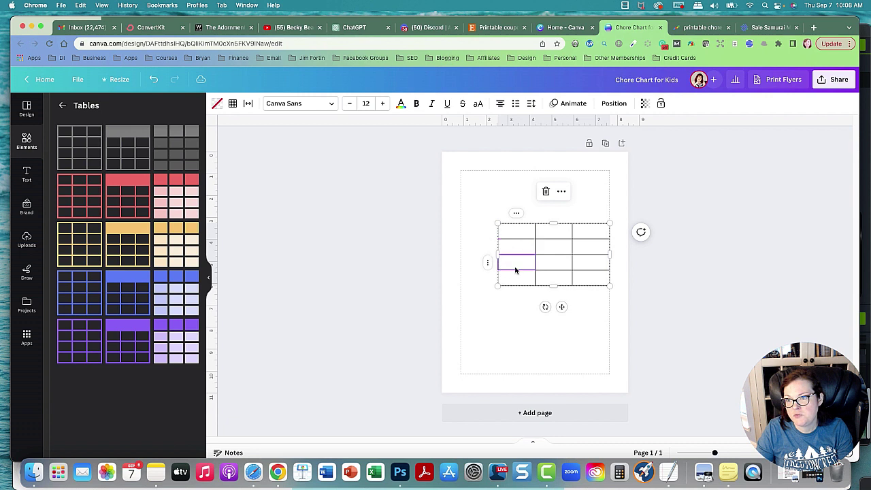
left_click(517, 278)
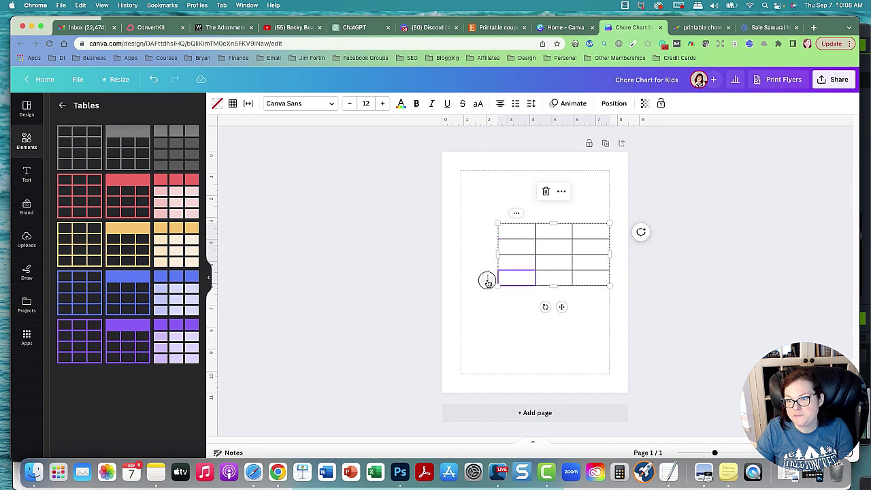
- Add six rows to the table, extending it to ten rows
right_click(487, 282)
left_click(495, 273)
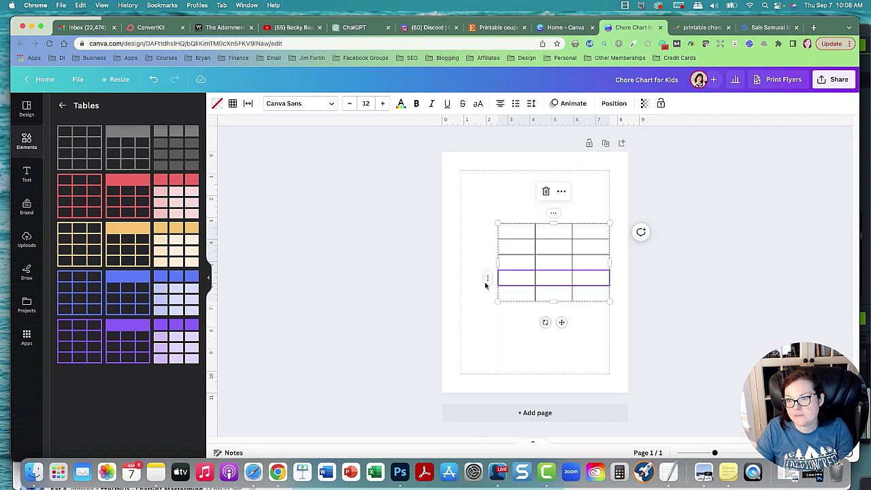
right_click(485, 285)
left_click(493, 254)
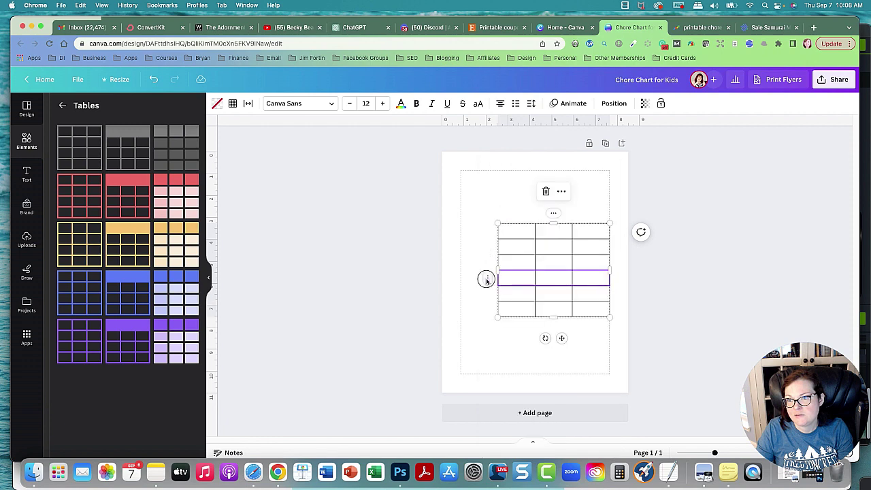
right_click(486, 281)
left_click(507, 252)
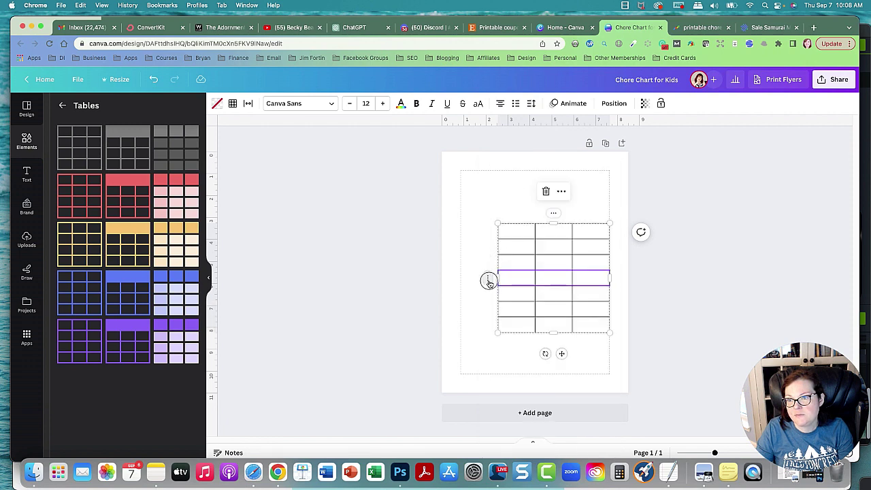
right_click(488, 282)
left_click(510, 254)
right_click(486, 281)
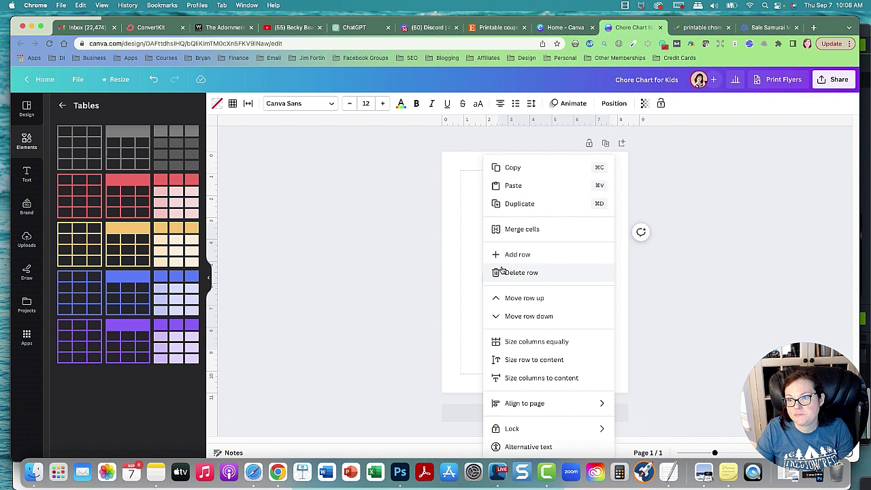
left_click(504, 254)
right_click(487, 281)
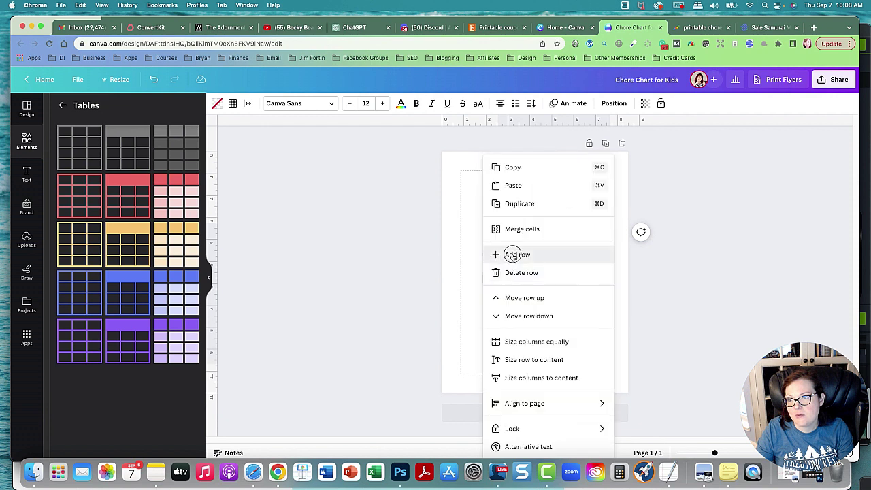
left_click(514, 253)
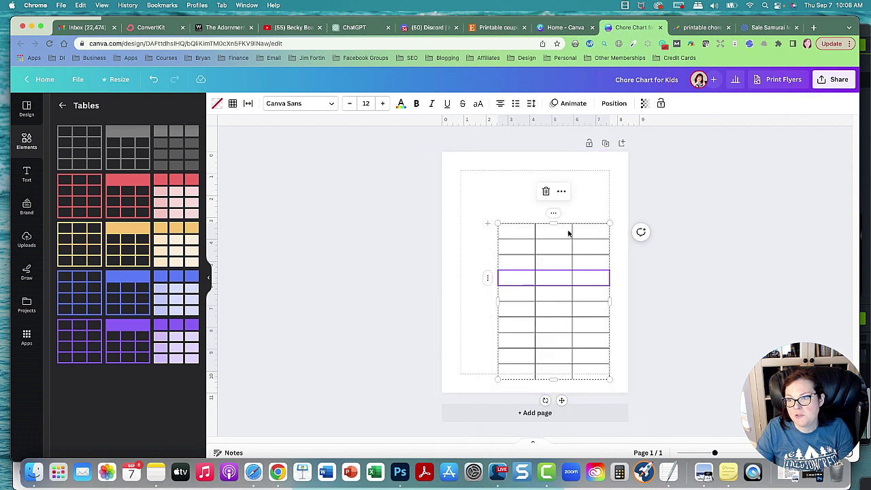
- Raise the table slightly and add a fourth and fifth column
mouse_move(562, 400)
left_mouse_down()
mouse_move(565, 386)
mouse_move(564, 394)
left_mouse_up()
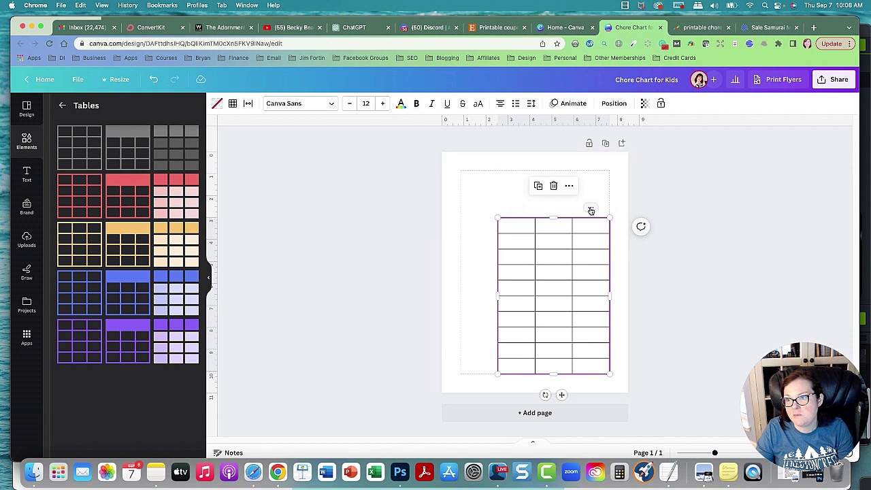
left_click(591, 209)
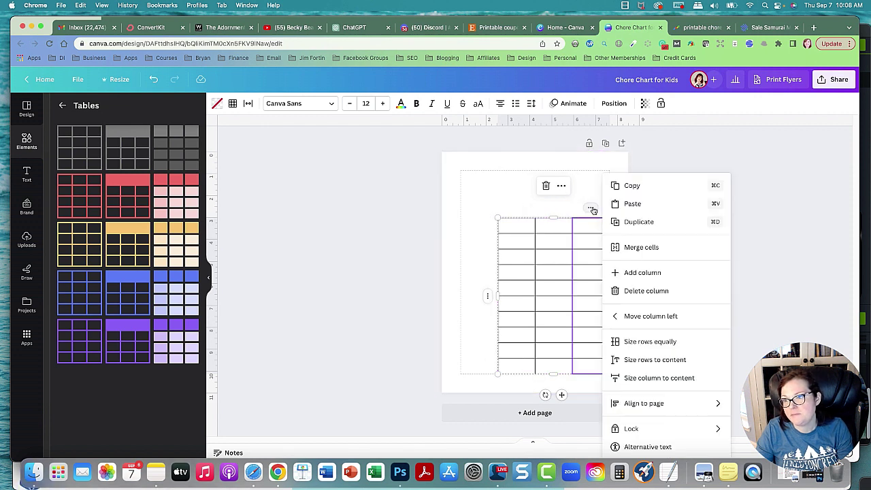
left_click(642, 273)
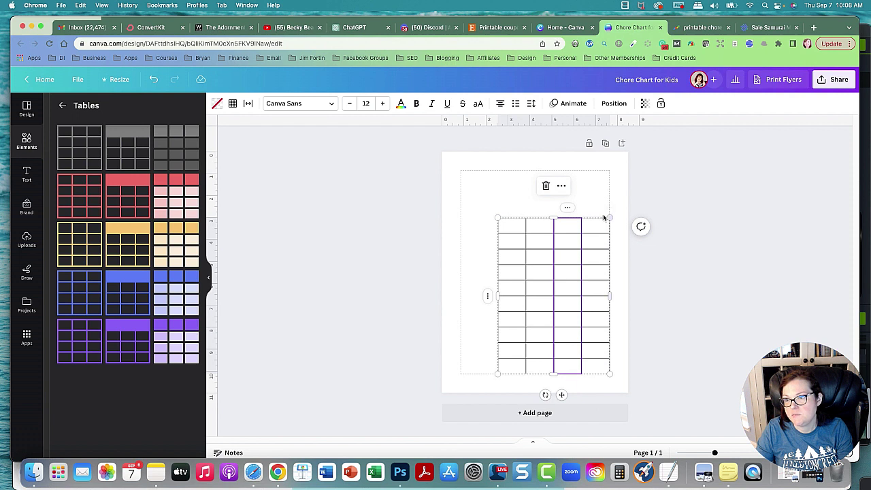
left_click(567, 207)
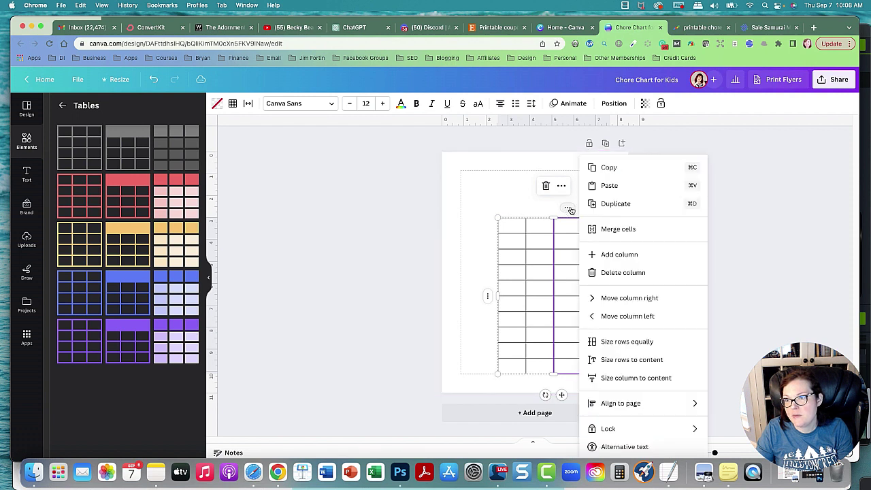
left_click(621, 253)
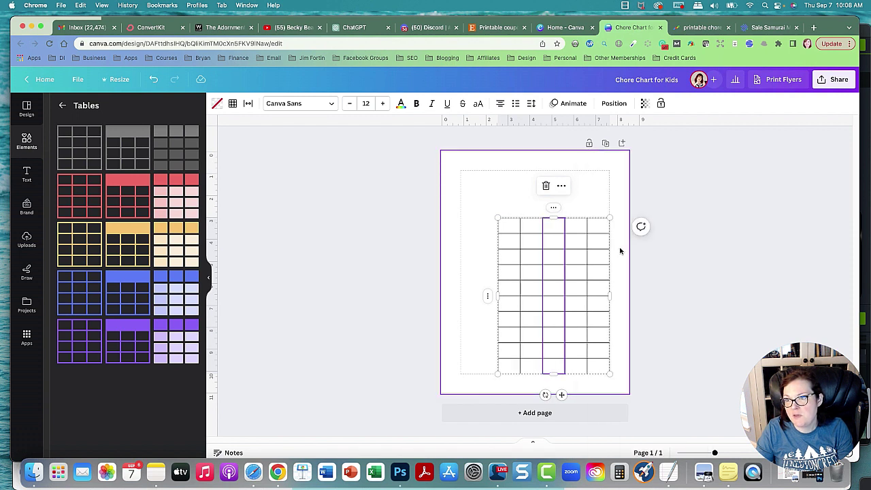
left_click(708, 277)
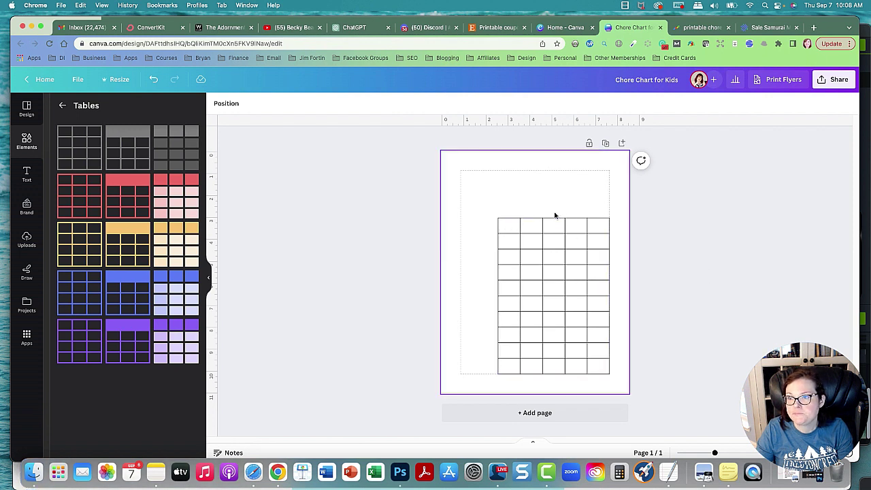
- Narrow the table toward the page's right side and add two more rows
left_click_drag(463, 195, 664, 404)
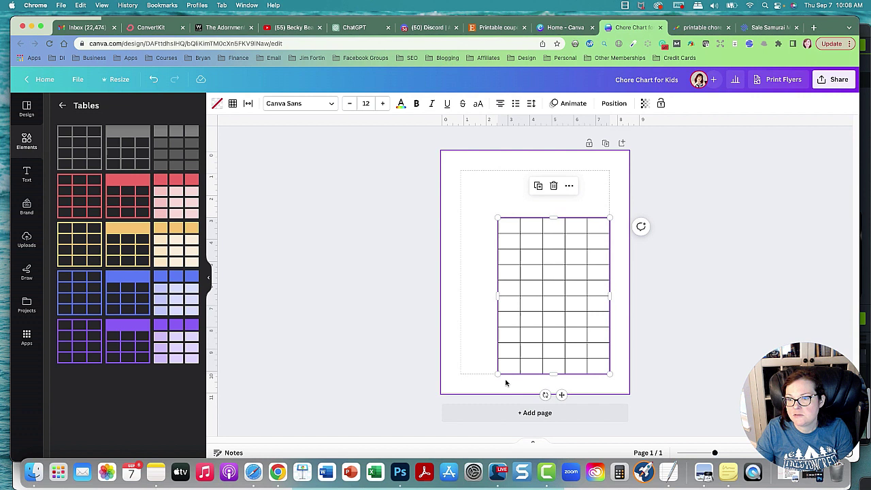
left_click_drag(498, 373, 535, 375)
left_click_drag(573, 218, 574, 221)
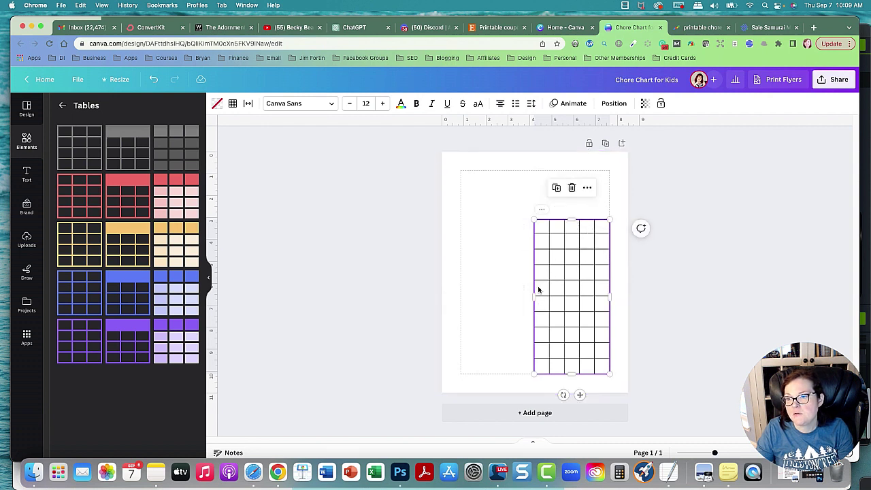
right_click(523, 292)
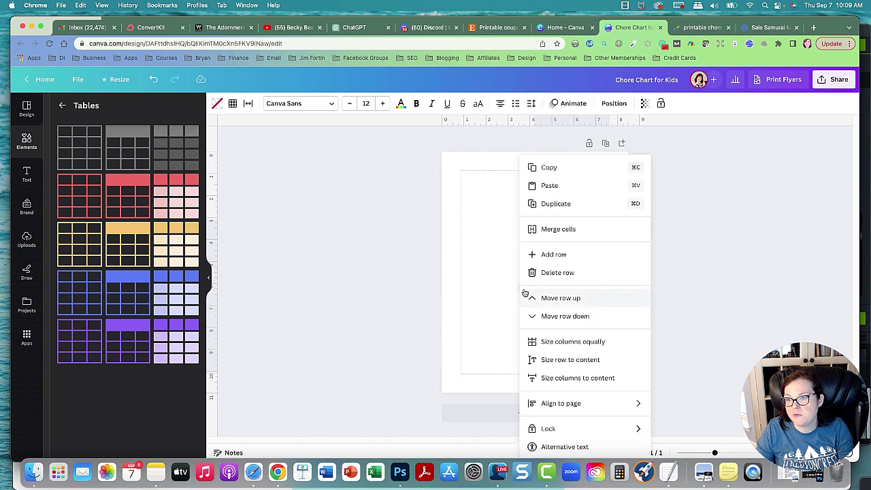
left_click(551, 255)
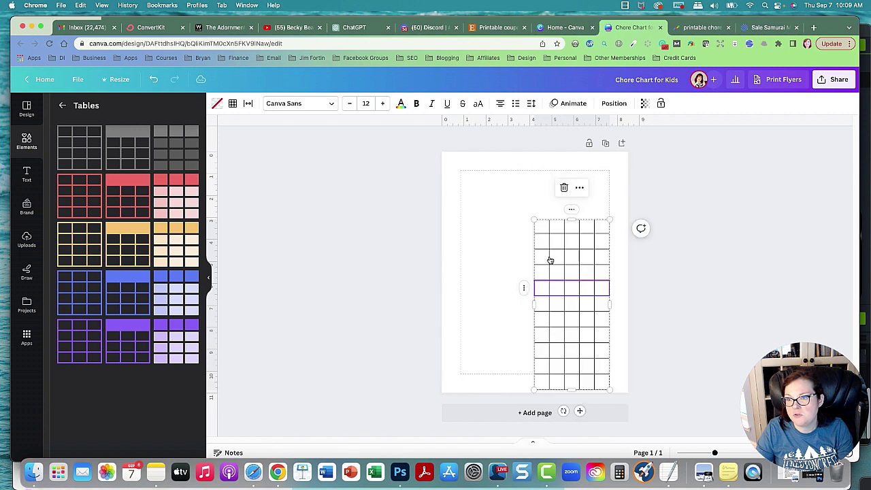
right_click(523, 291)
left_click(545, 255)
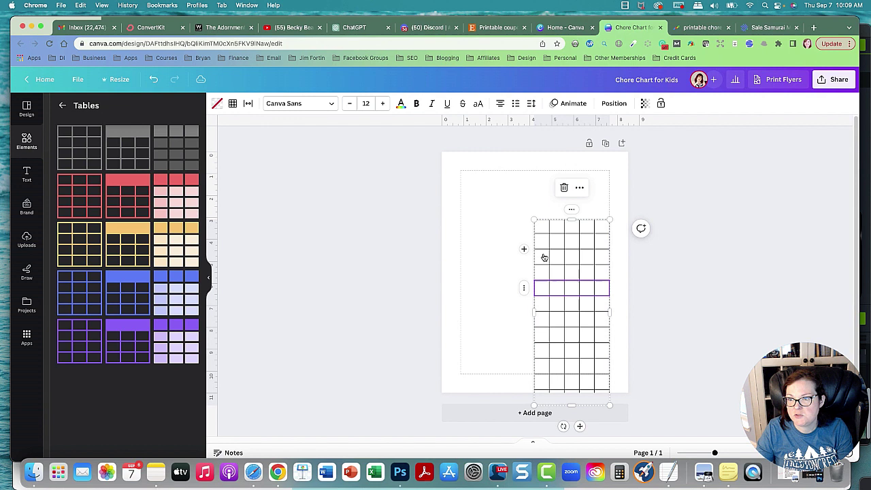
left_click_drag(580, 426, 581, 394)
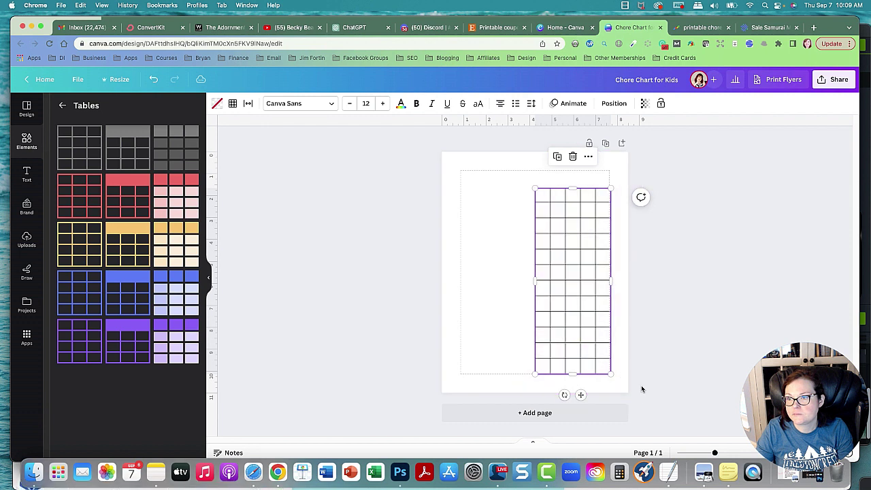
left_click_drag(572, 189, 571, 201)
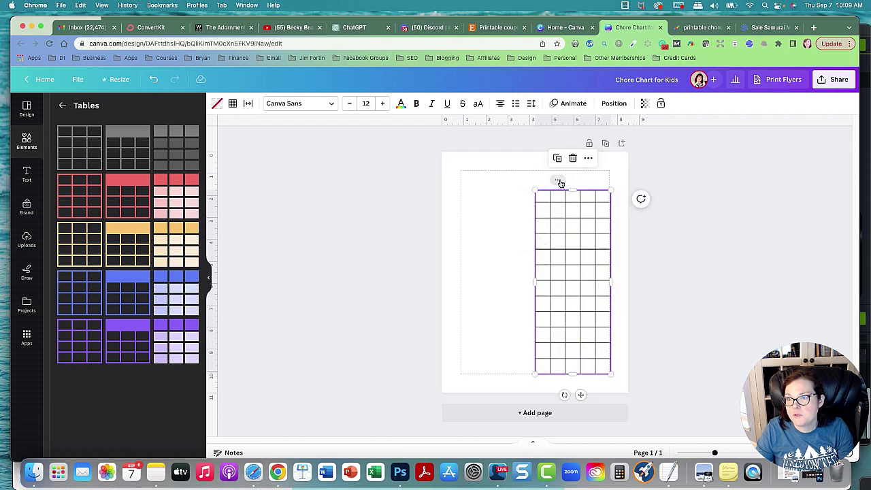
- Make all five table columns equal width
left_click(558, 181)
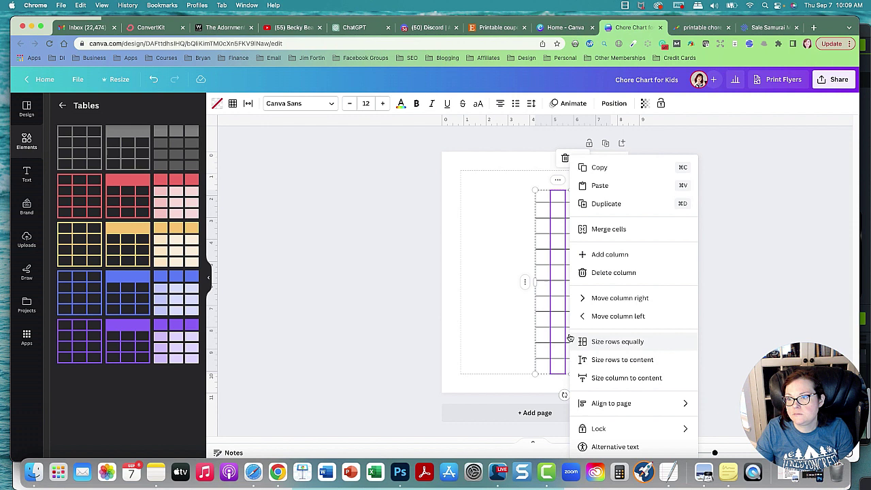
left_click(499, 308)
left_click(535, 237)
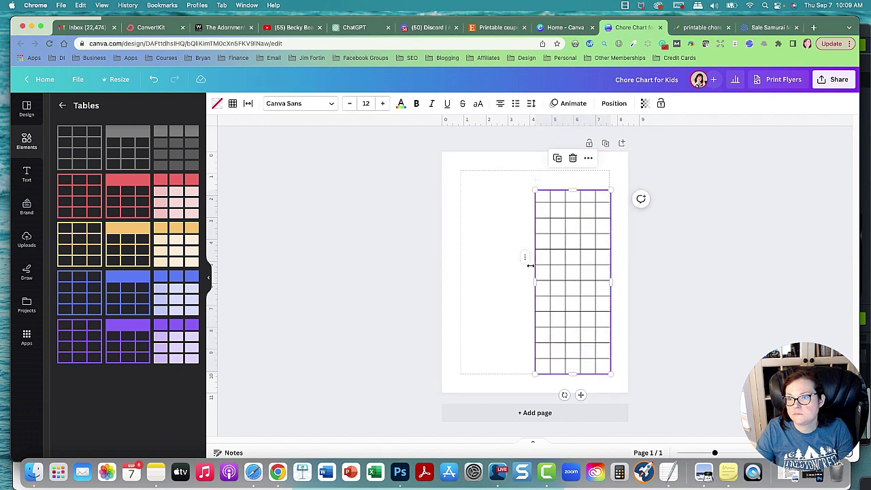
right_click(525, 272)
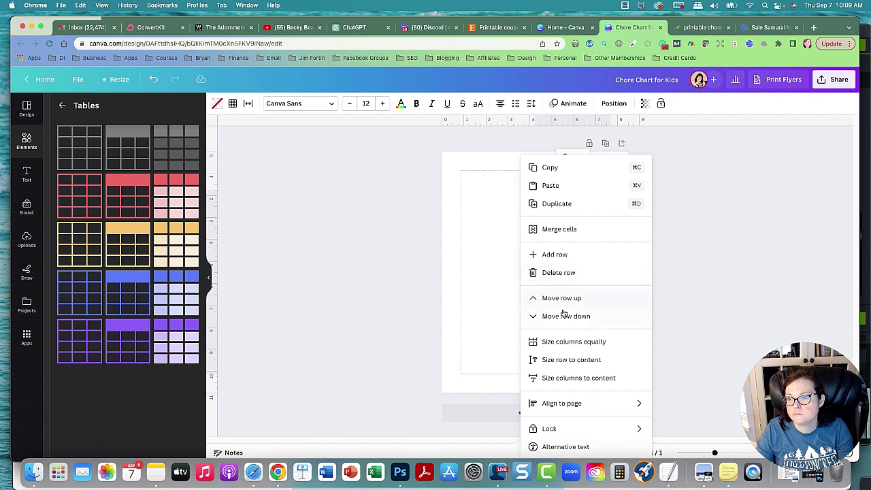
left_click(580, 343)
left_click(466, 317)
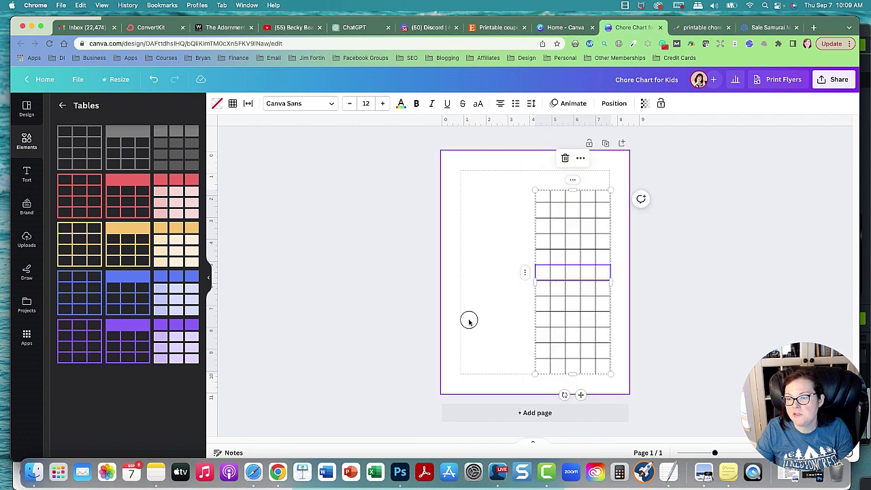
- Select the whole table and review its row and general options
left_click(535, 253)
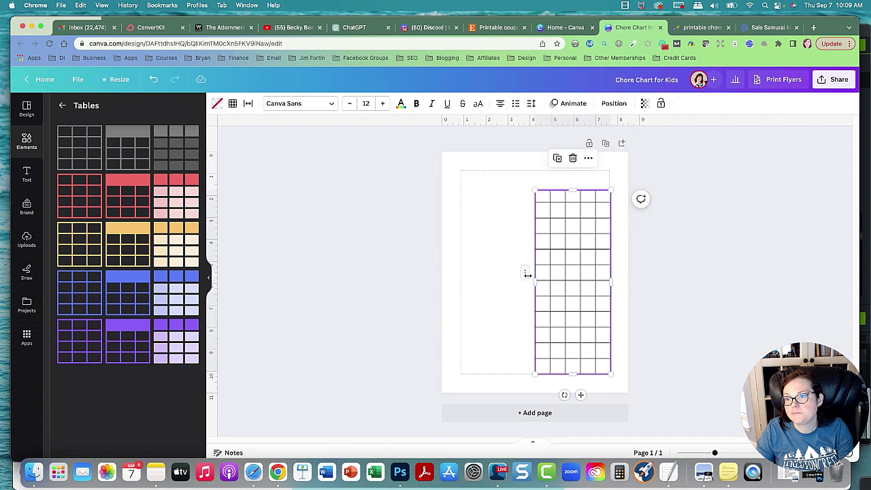
left_click(524, 275)
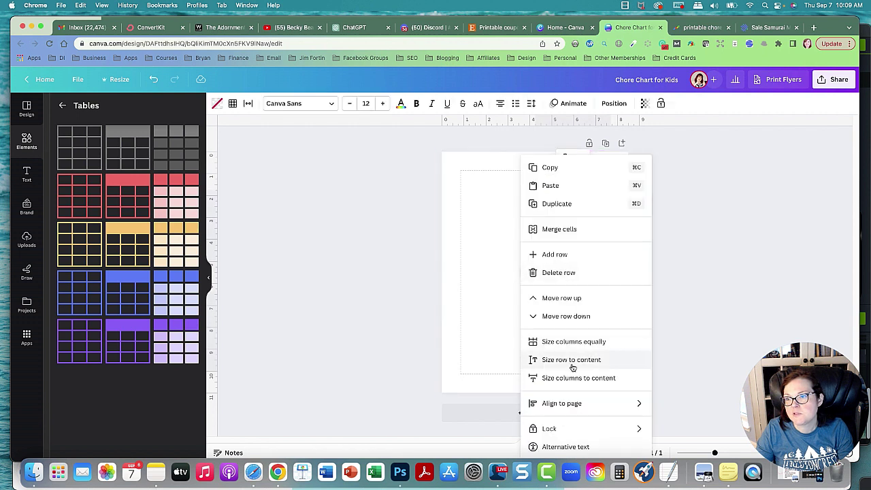
left_click(453, 295)
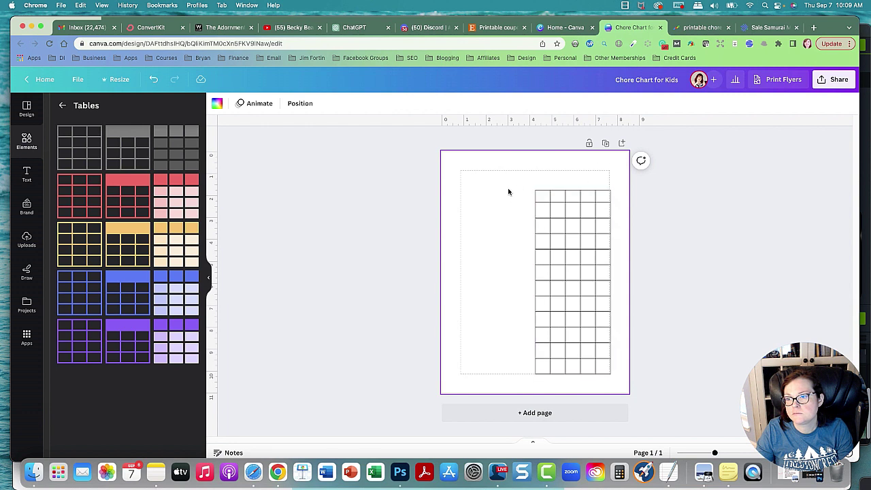
left_click(545, 236)
left_click(581, 395)
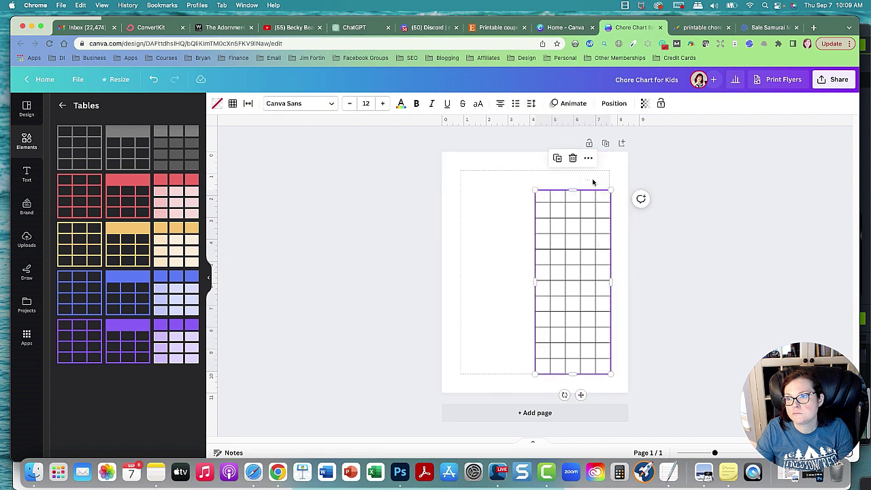
left_click(589, 158)
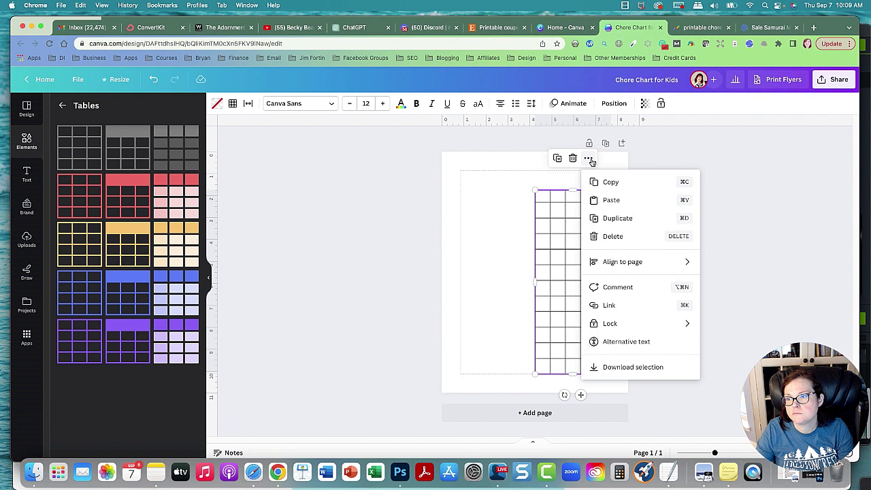
left_click(589, 159)
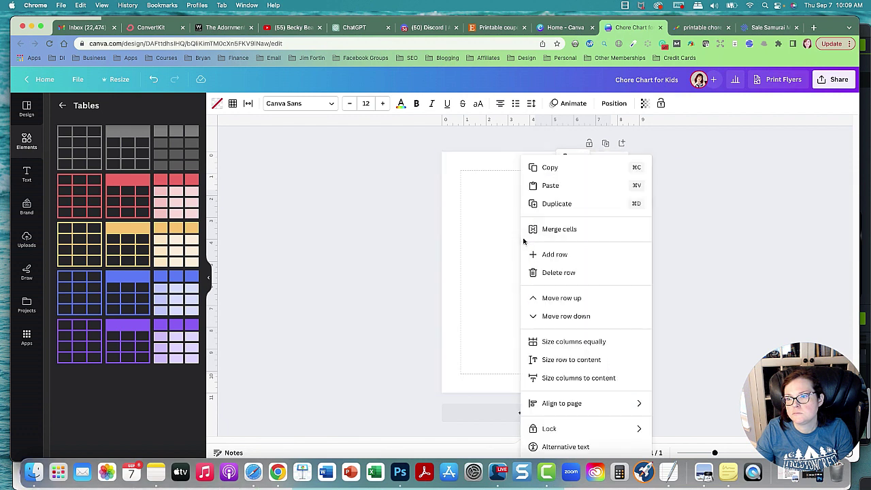
left_click(569, 218)
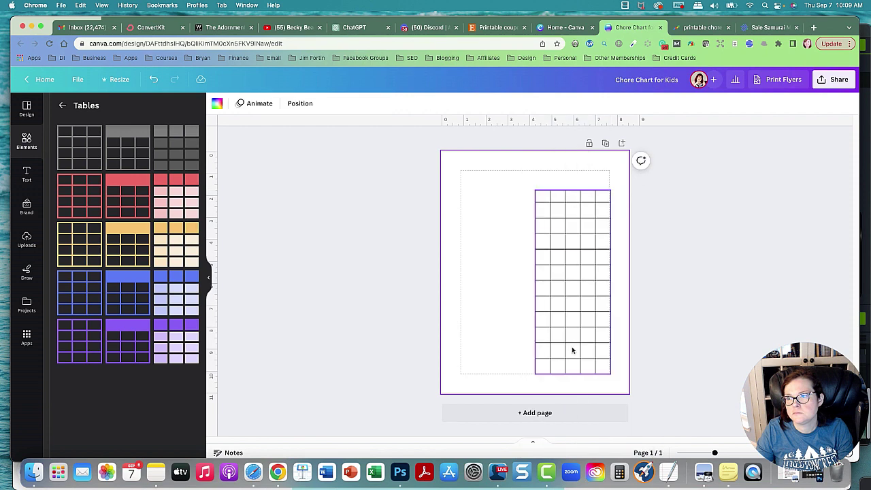
- Make all the table's rows equal height
left_click(577, 373)
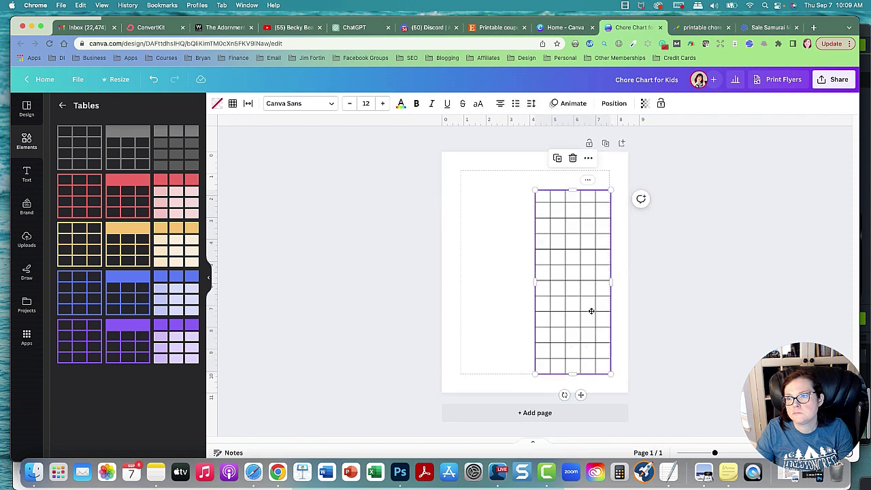
right_click(569, 196)
left_click(557, 199)
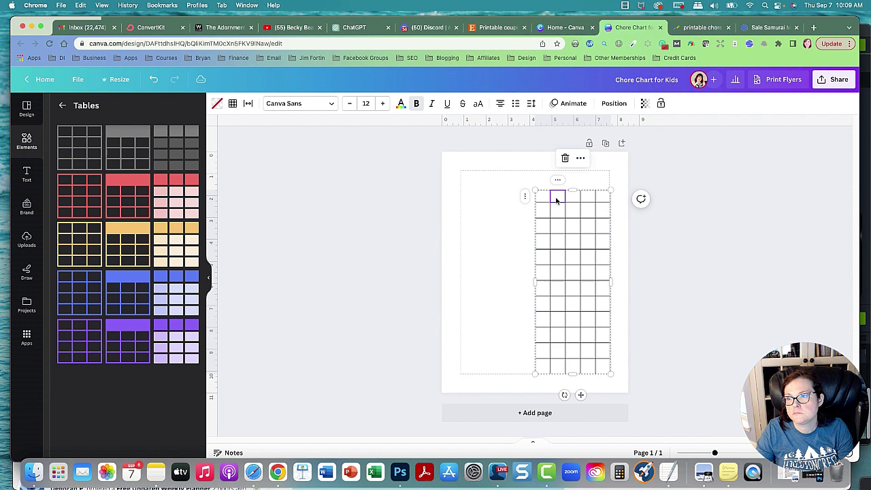
left_click(557, 184)
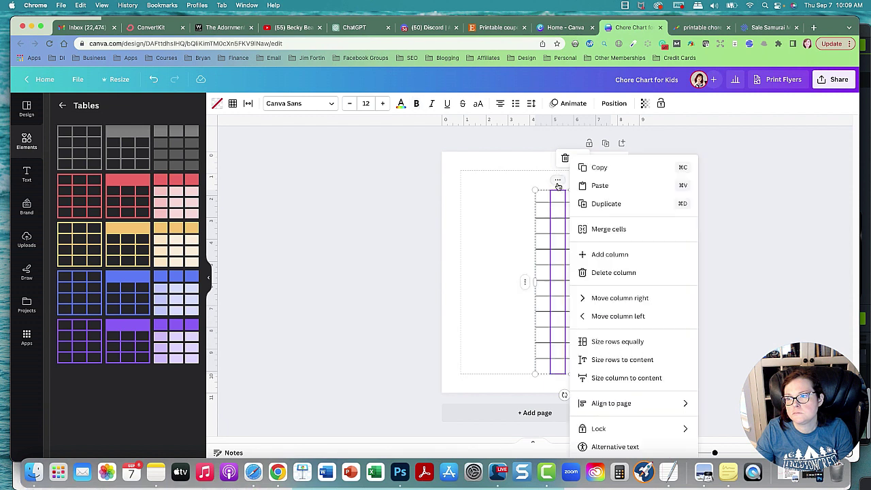
left_click(618, 344)
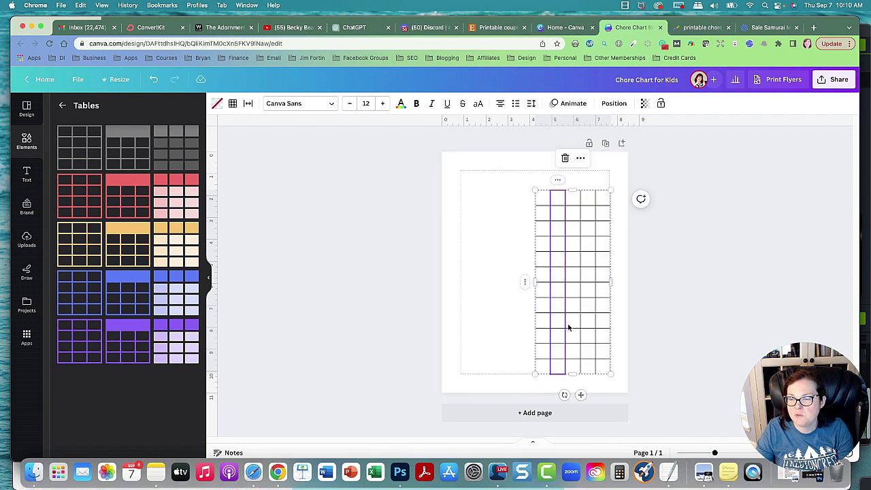
left_click(458, 267)
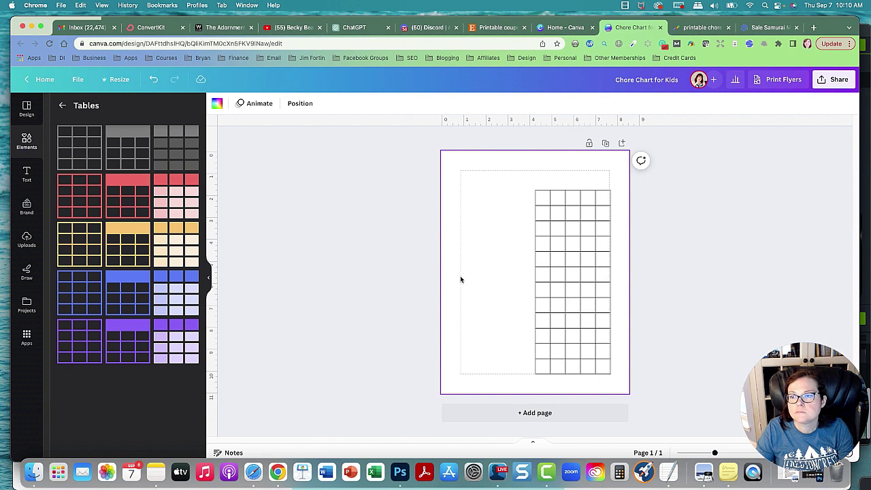
- Add a 'Chore Chart' heading at the top and shrink it to size 43.6 above the table
left_click(28, 175)
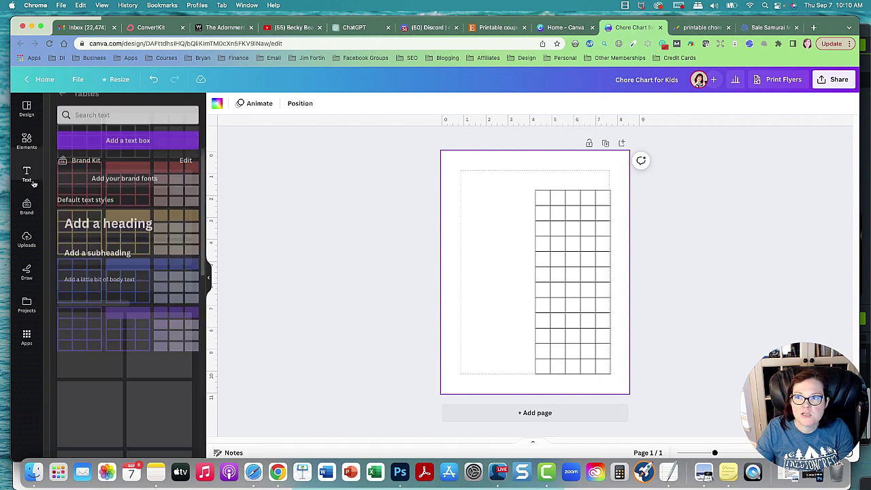
left_click(115, 218)
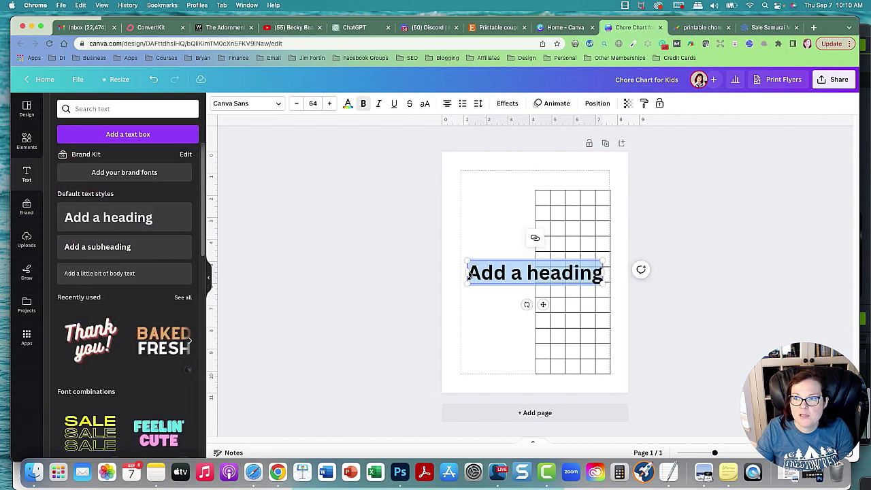
type("Cho")
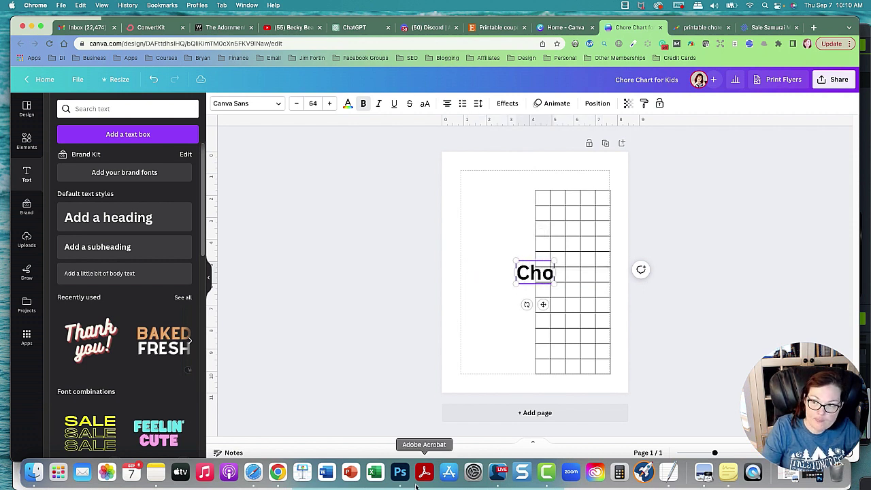
type("re Chart")
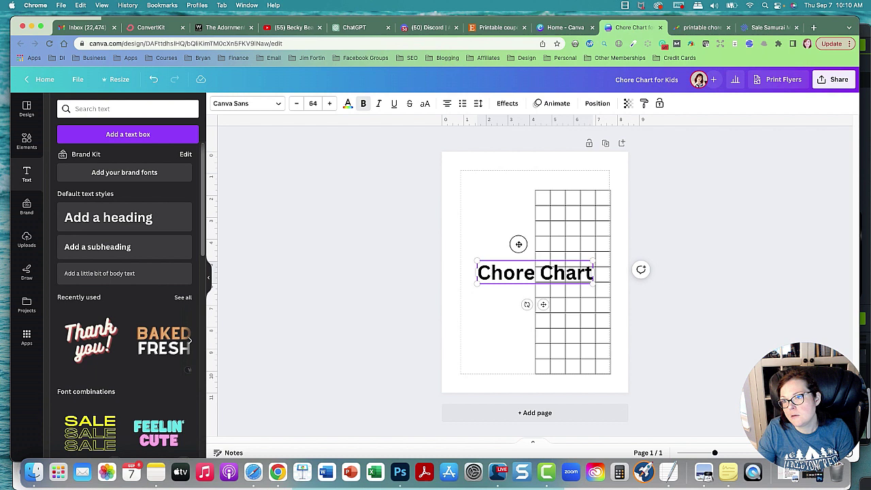
left_click_drag(518, 245, 514, 164)
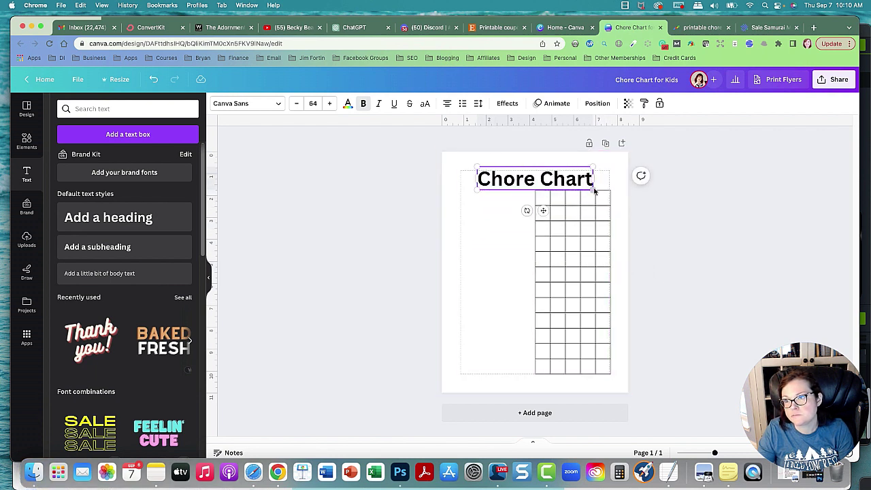
left_click_drag(593, 190, 572, 168)
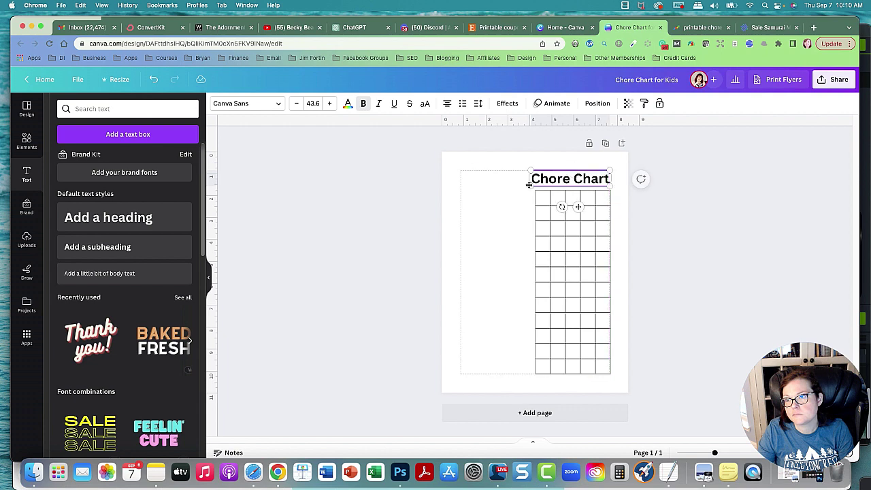
- Place a plain line beside the title as a blank for the name
left_click(482, 208)
left_click(28, 145)
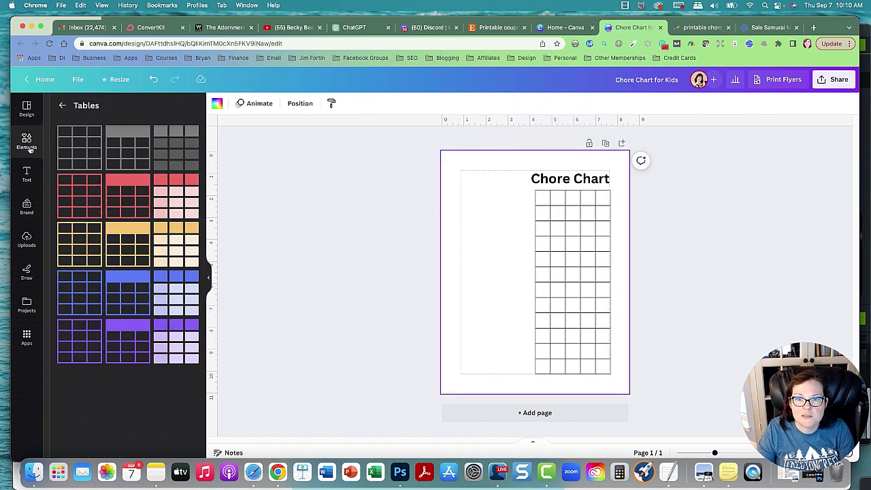
left_click(25, 142)
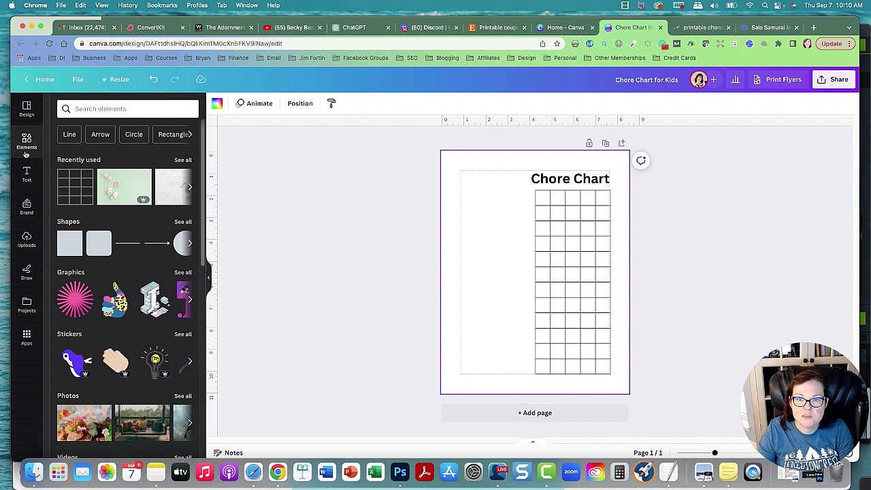
left_click(128, 243)
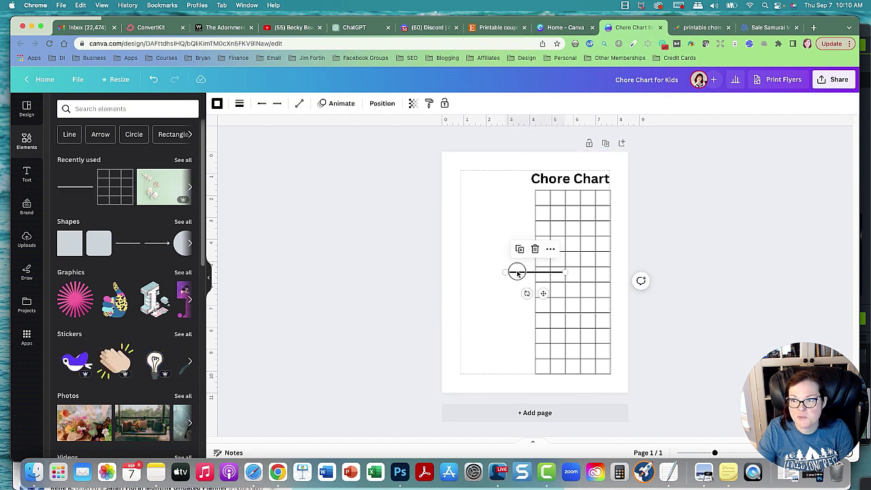
left_click_drag(515, 273, 528, 184)
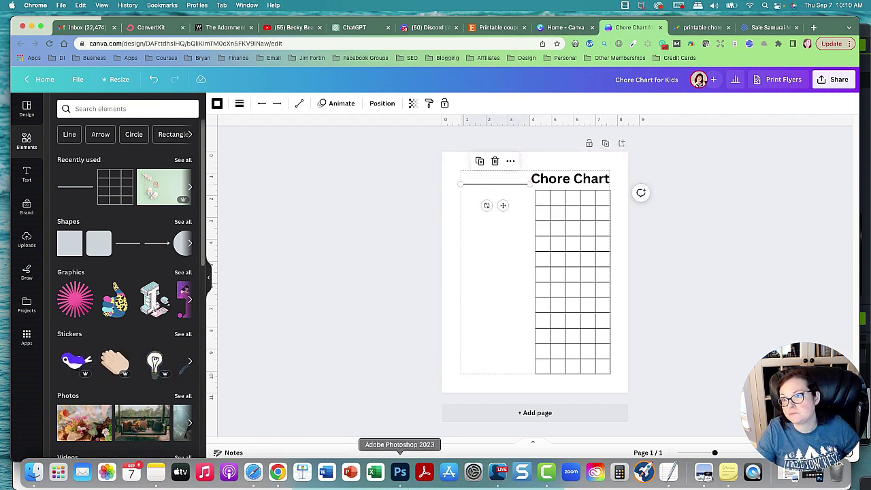
- Duplicate the title text, change it to 's and move it up beside the title
left_click(565, 179)
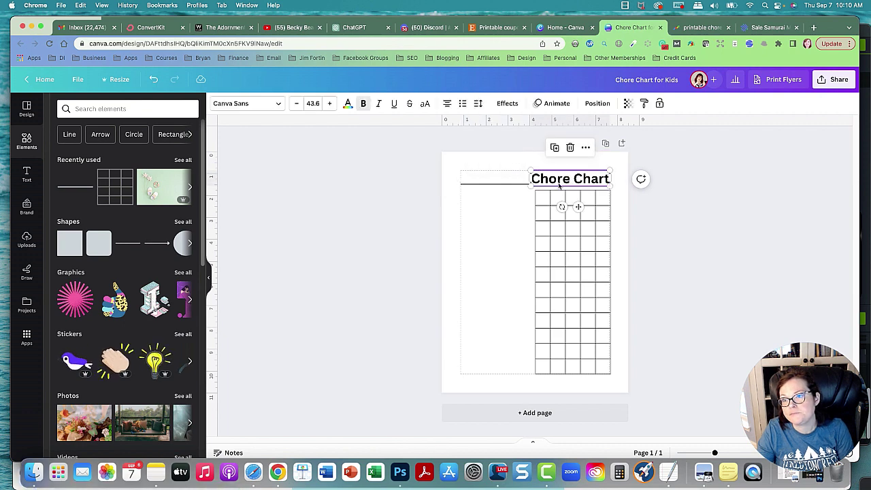
left_click(280, 106)
left_click(280, 106)
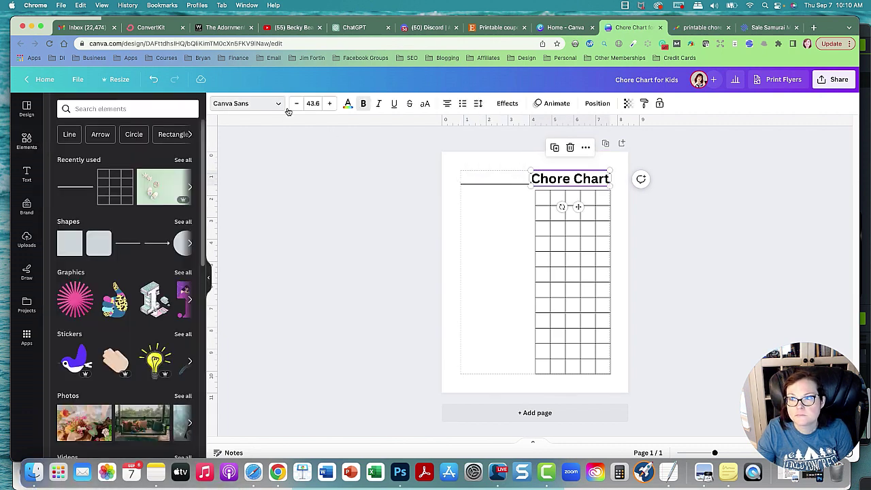
left_click(555, 179)
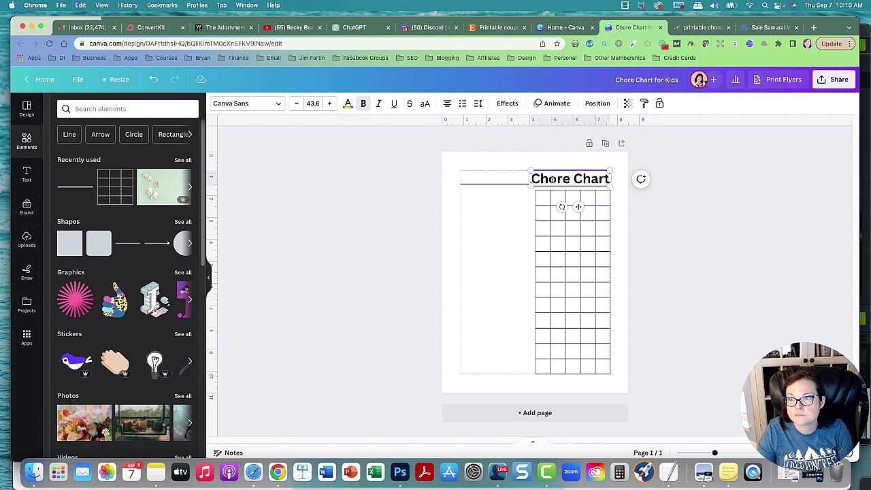
left_click(510, 215)
left_click(541, 180)
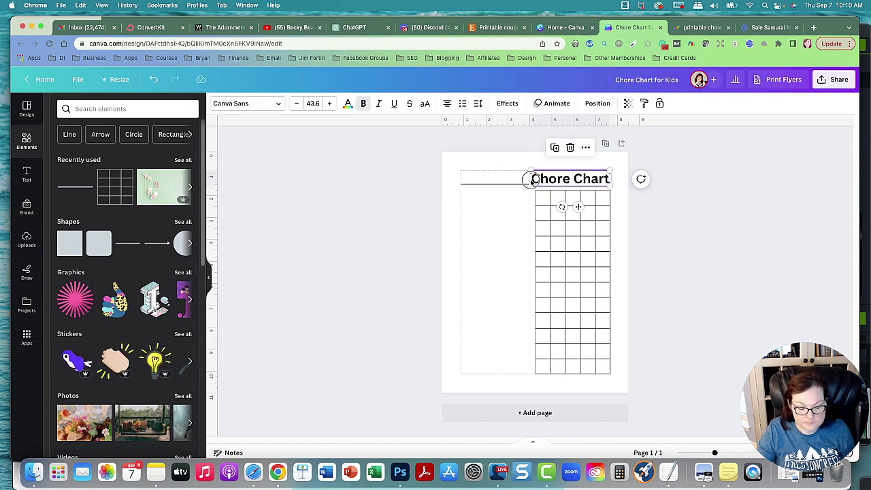
left_click_drag(531, 180, 413, 252)
double_click(445, 252)
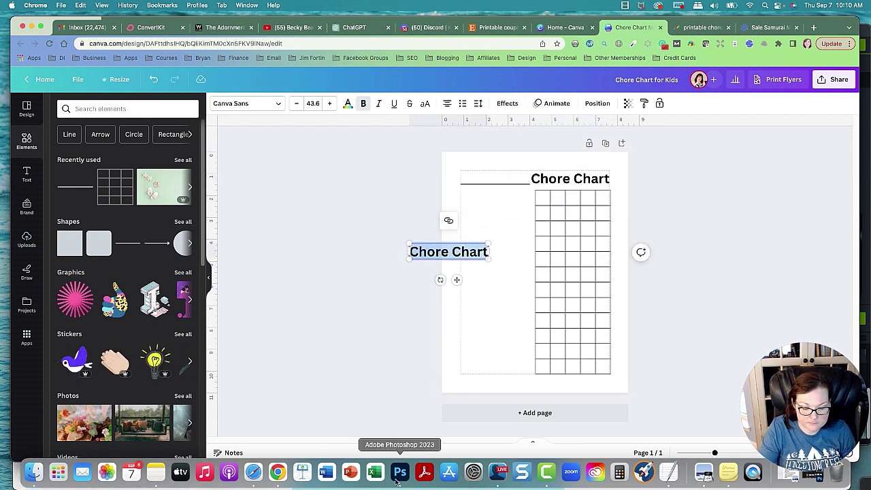
key("BackSpace")
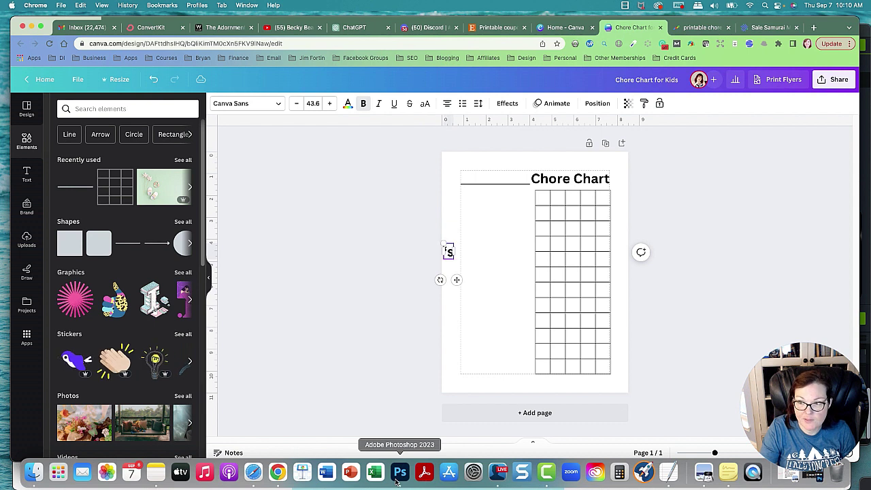
left_click(499, 320)
left_click(450, 255)
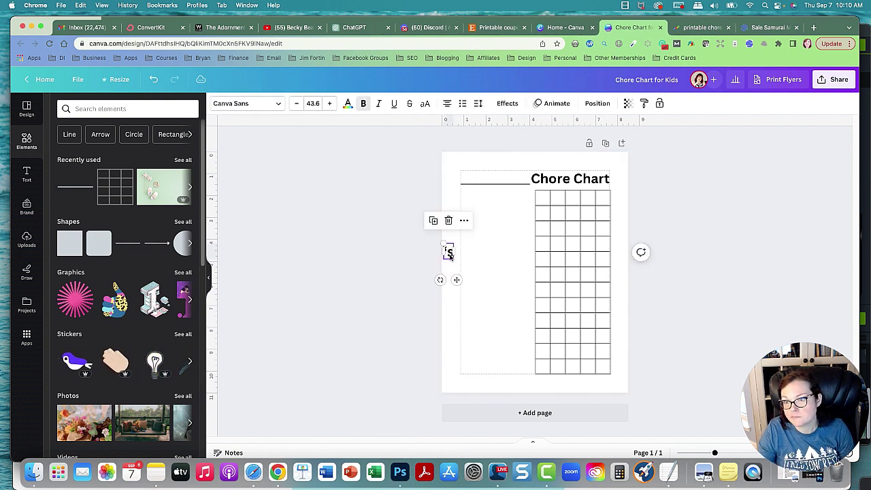
left_click_drag(449, 255, 518, 179)
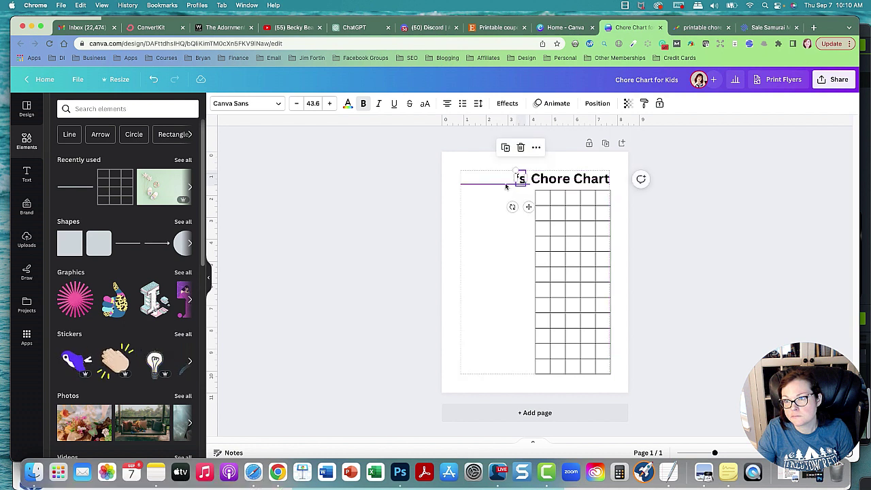
- Shrink the Chore Chart title from 43.6 to 37.3 and set the 's just before it
left_click(537, 188)
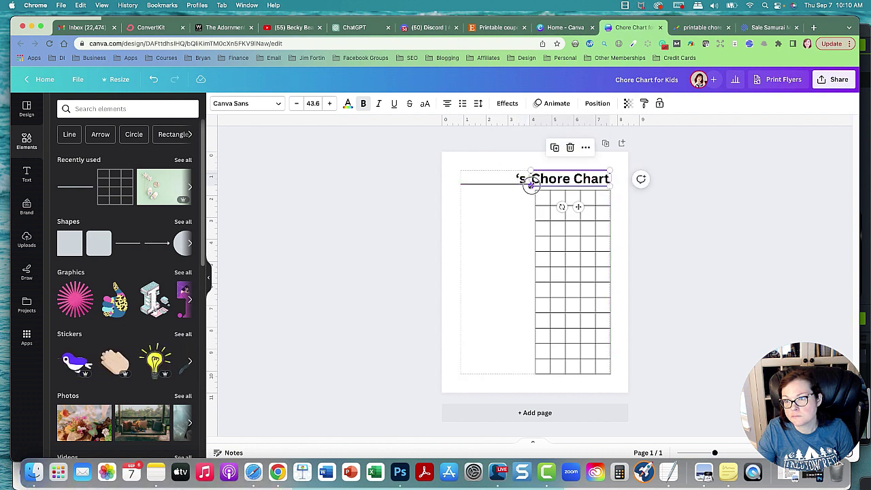
left_click_drag(531, 185, 541, 183)
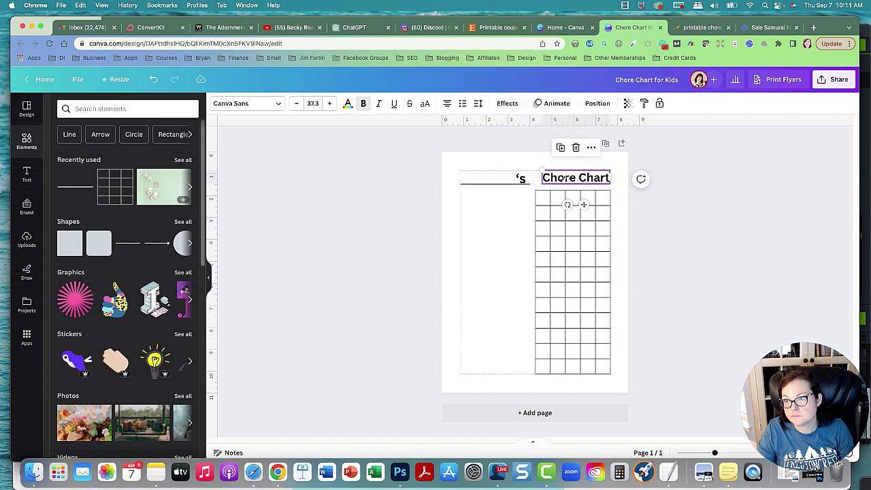
left_click(522, 181)
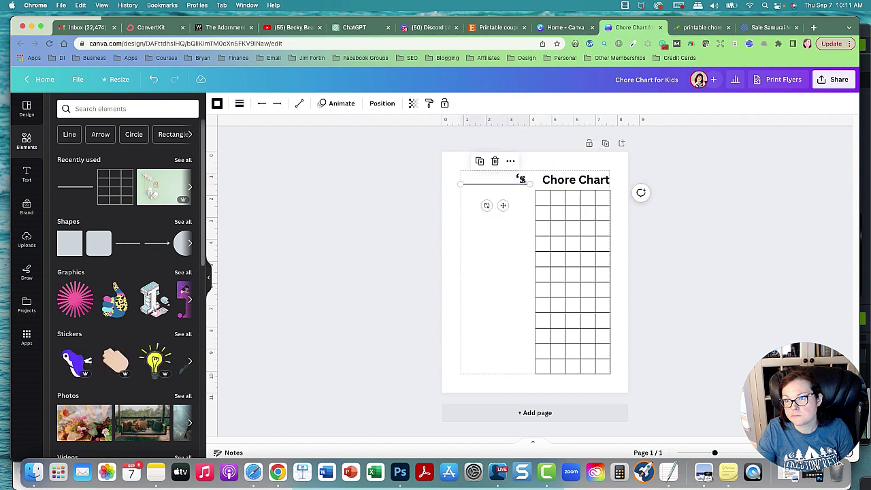
left_click(521, 179)
left_click_drag(521, 178, 535, 177)
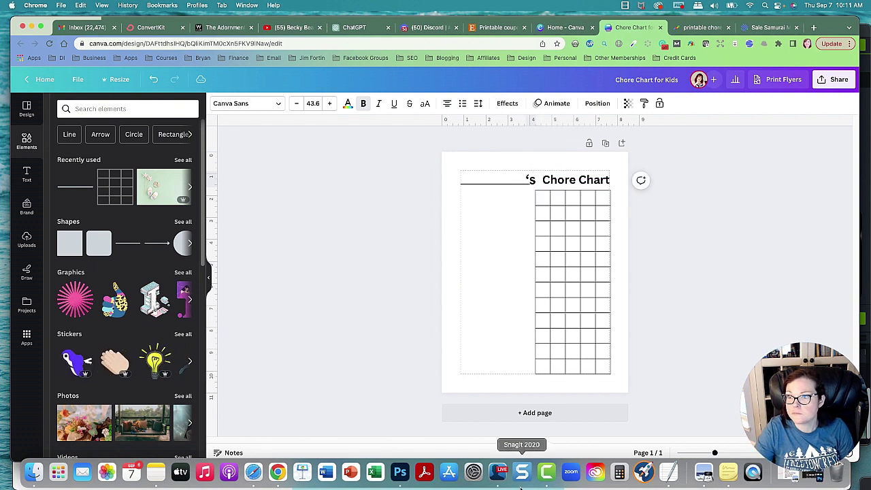
- Add a plain line in the left column and stretch it across the column width
left_click(486, 311)
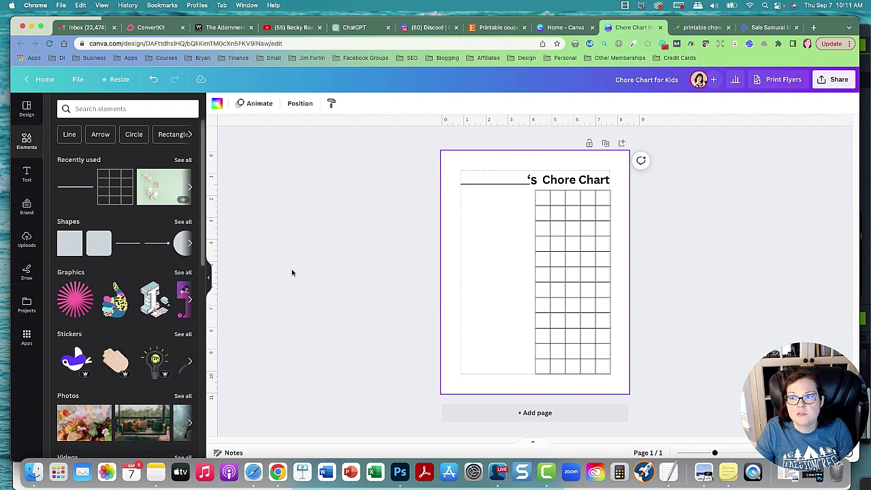
left_click(65, 187)
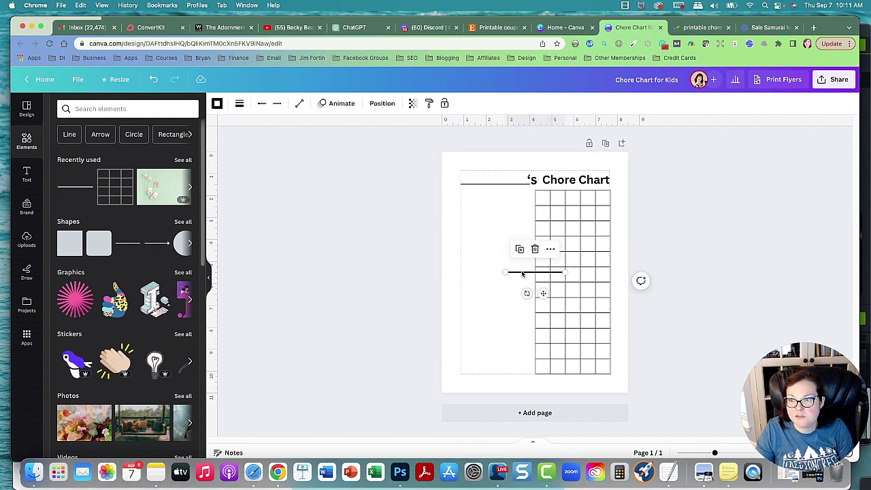
left_click_drag(522, 274, 461, 206)
left_click_drag(526, 206, 510, 235)
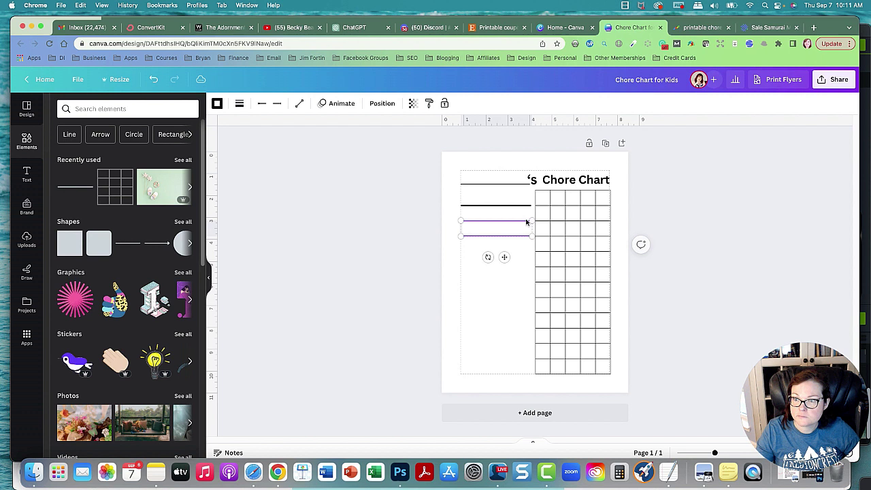
- Duplicate groups of chore lines further down the left column
left_click(517, 205, "shift")
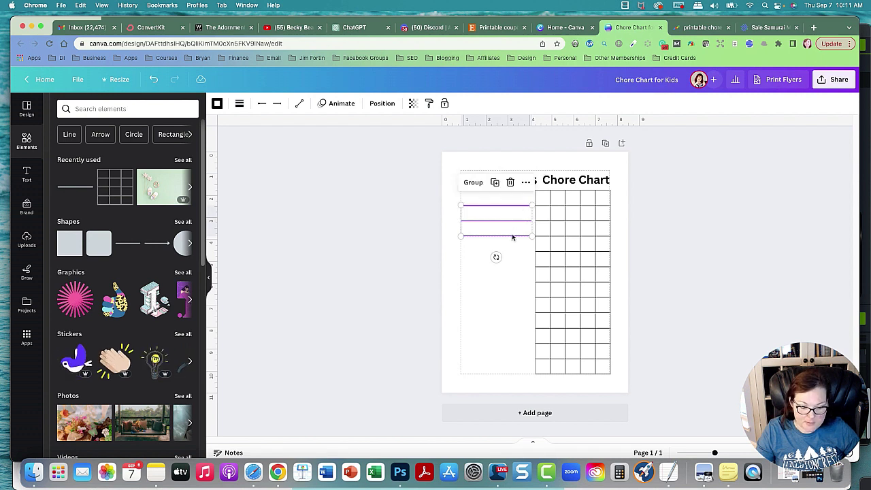
left_click_drag(512, 236, 513, 264)
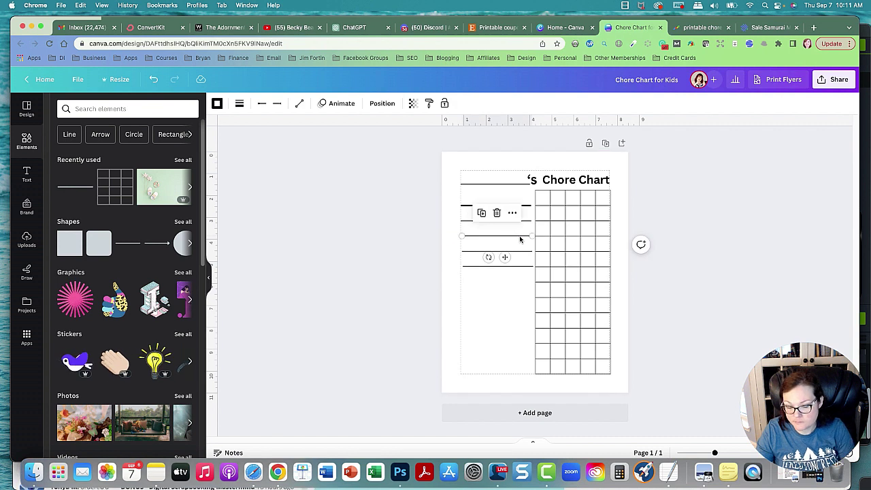
key("Escape")
left_click(515, 266)
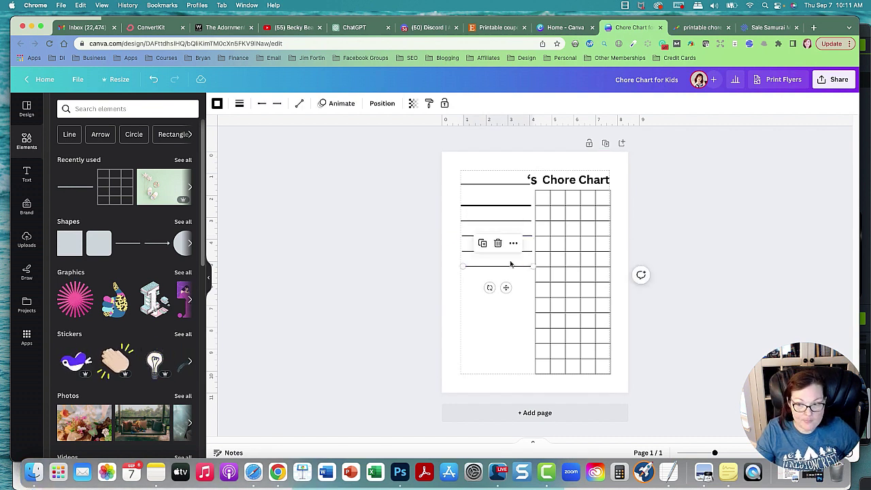
left_click(476, 251, "shift")
left_click(476, 236, "shift")
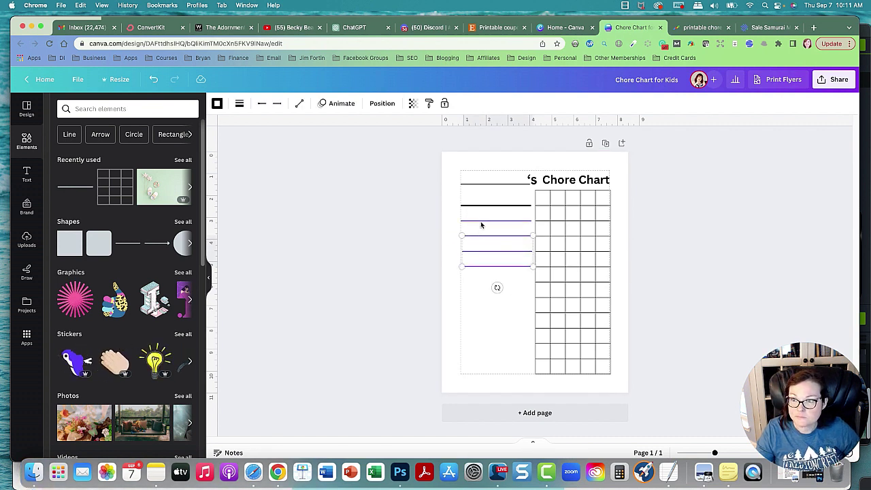
left_click(482, 221, "shift")
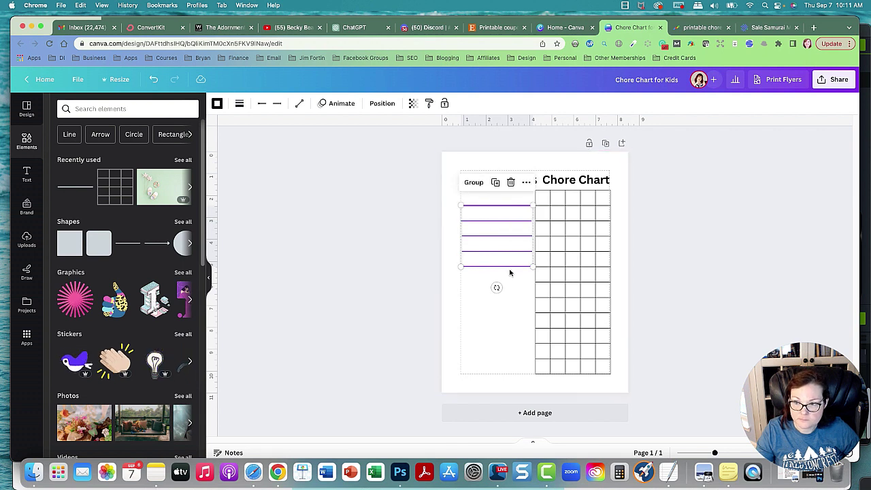
left_click_drag(509, 269, 507, 324)
- Copy the last three lines down to the bottom of the chart
left_click(435, 331)
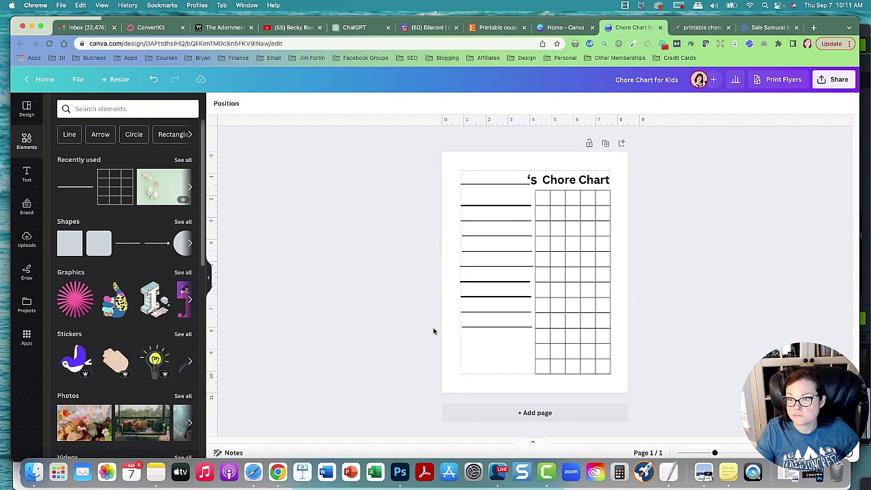
left_click(488, 267)
left_click(494, 328)
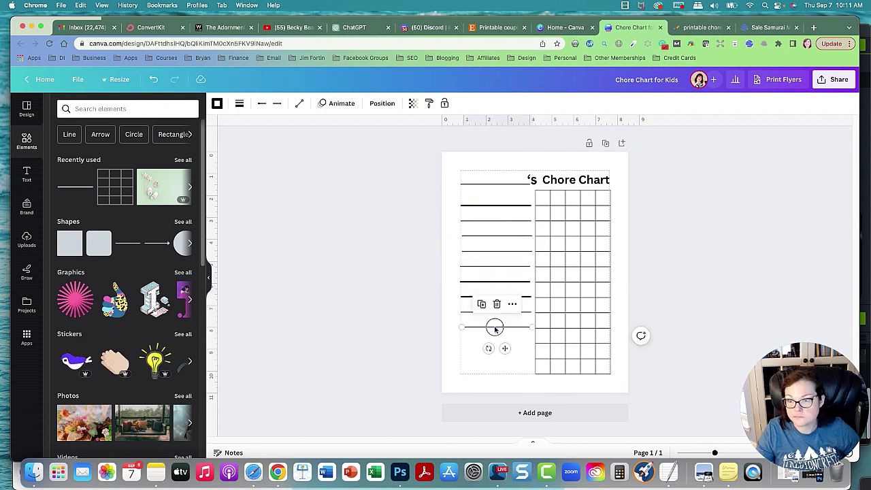
left_click(474, 312, "shift")
left_click(476, 296, "shift")
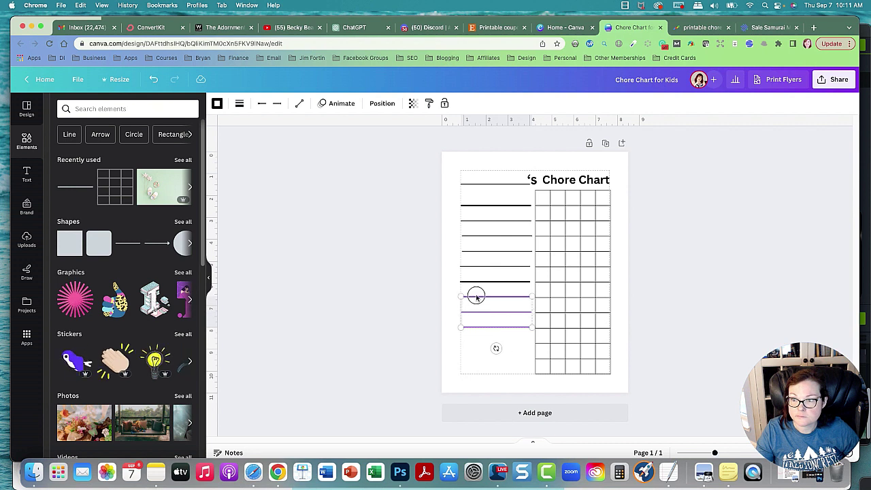
left_click_drag(494, 331, 497, 372)
left_click(444, 352)
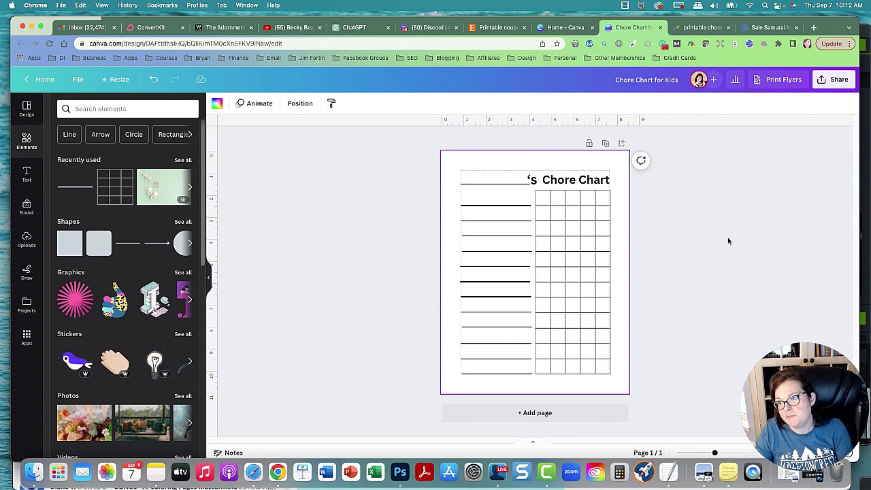
- Raise the 's and Chore Chart text boxes together a few pixels
left_click(582, 186)
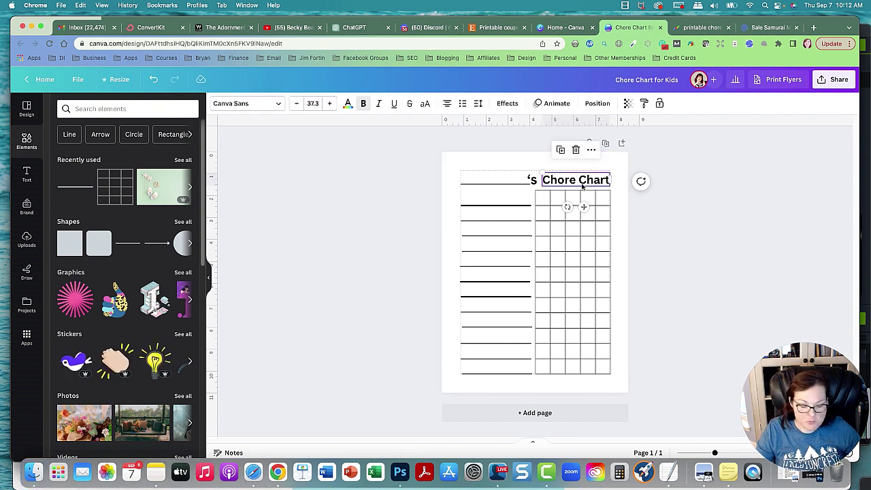
left_click(531, 179, "shift")
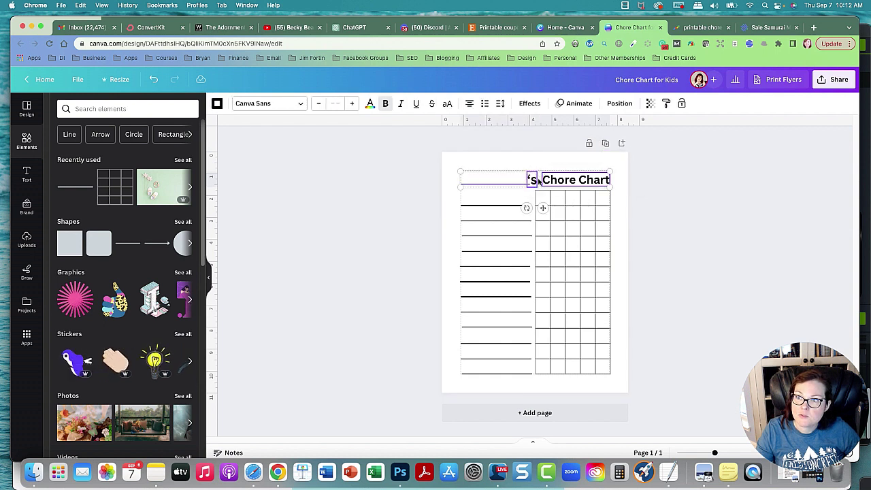
left_click_drag(581, 181, 582, 171)
left_click(717, 251)
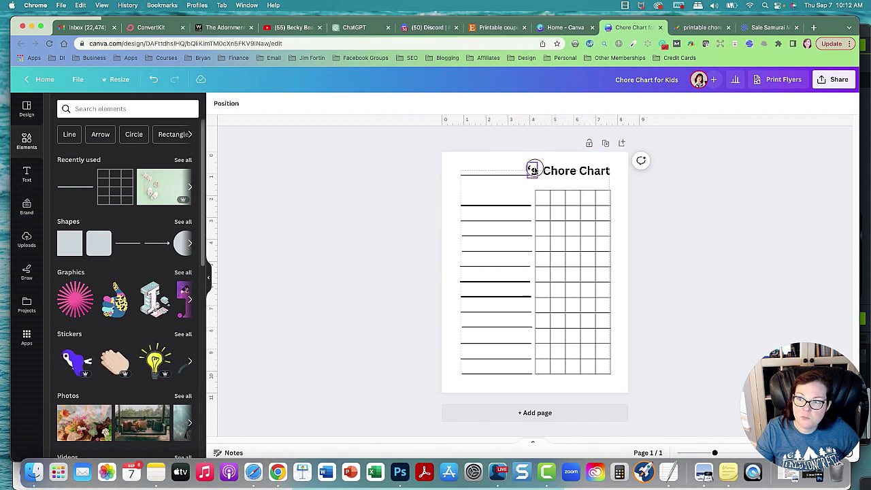
- Copy the 's text into the first grid column as an M and shrink it to fit
left_click(534, 171)
left_click_drag(533, 170, 486, 191)
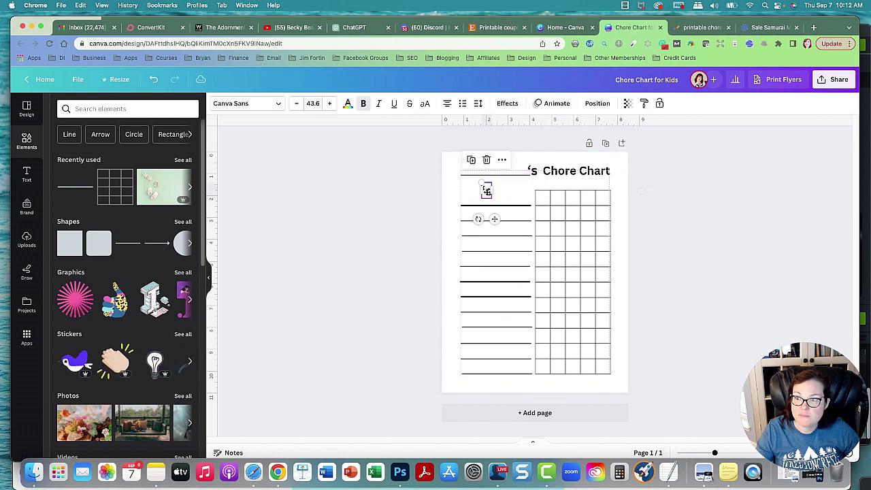
type("M")
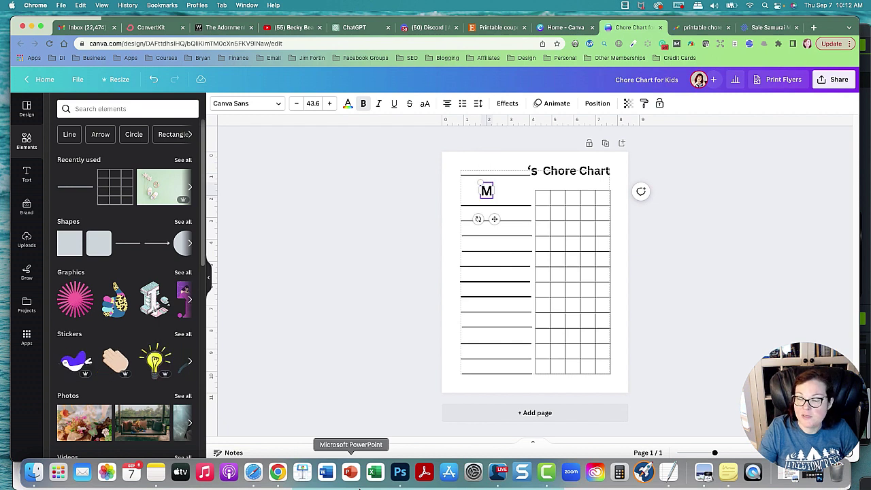
left_click_drag(492, 197, 483, 189)
left_click_drag(715, 452, 724, 452)
scroll(644, 379, "up", 3)
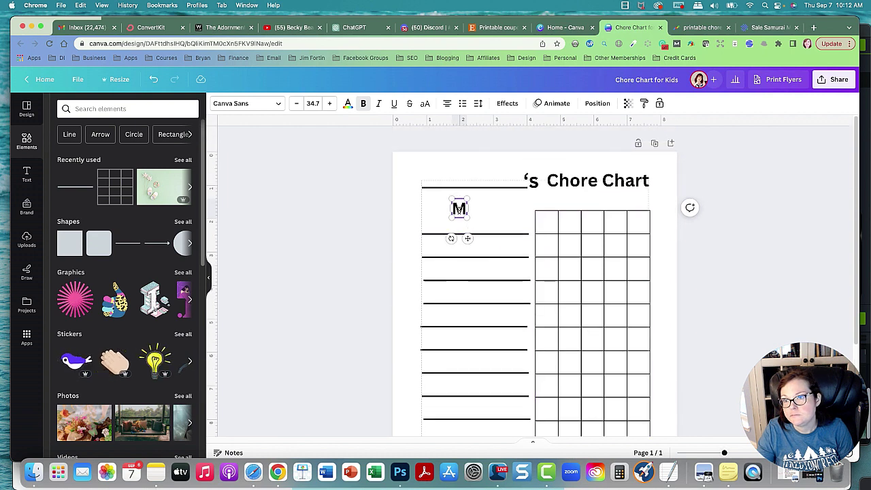
- Copy the letter over the second and third columns, retyped as T and W
left_click_drag(460, 208, 569, 202)
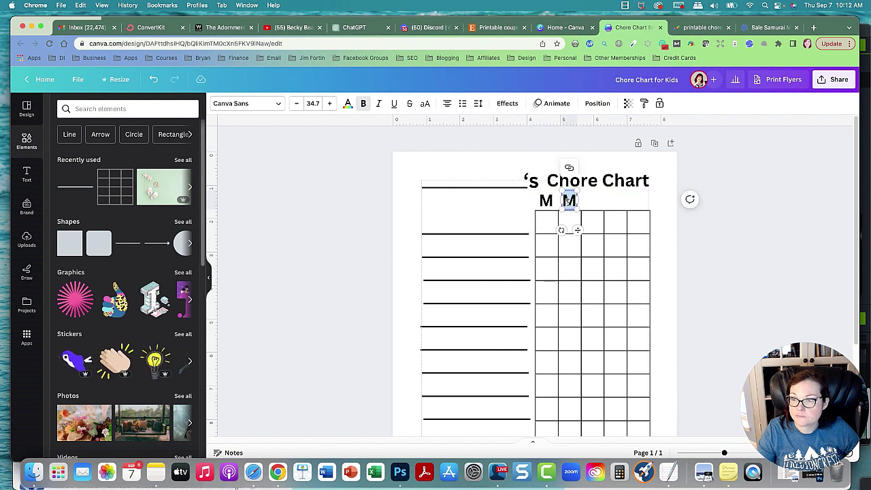
type("T")
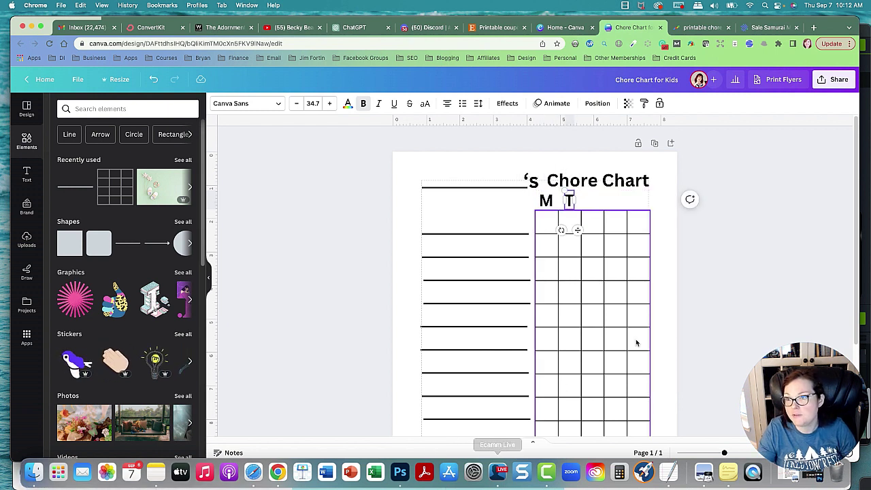
left_click(646, 224)
left_click(571, 202)
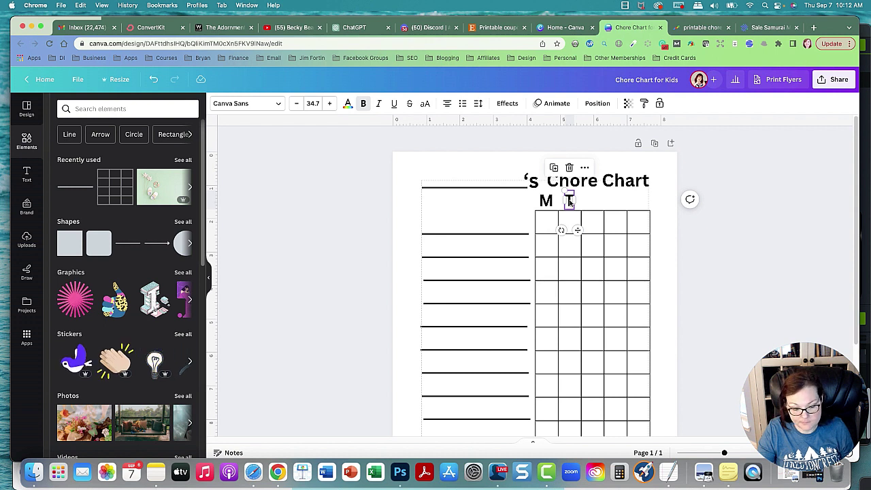
left_click_drag(571, 202, 592, 200)
key("Return")
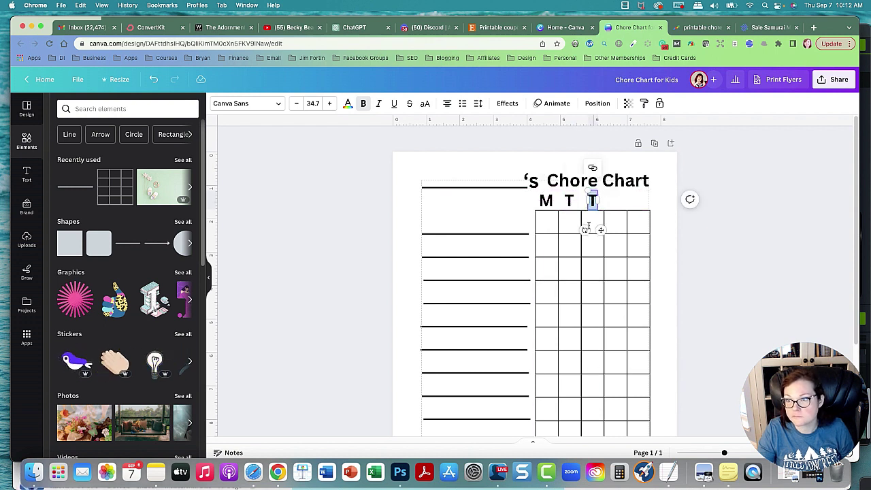
type("e")
key("BackSpace")
type("E")
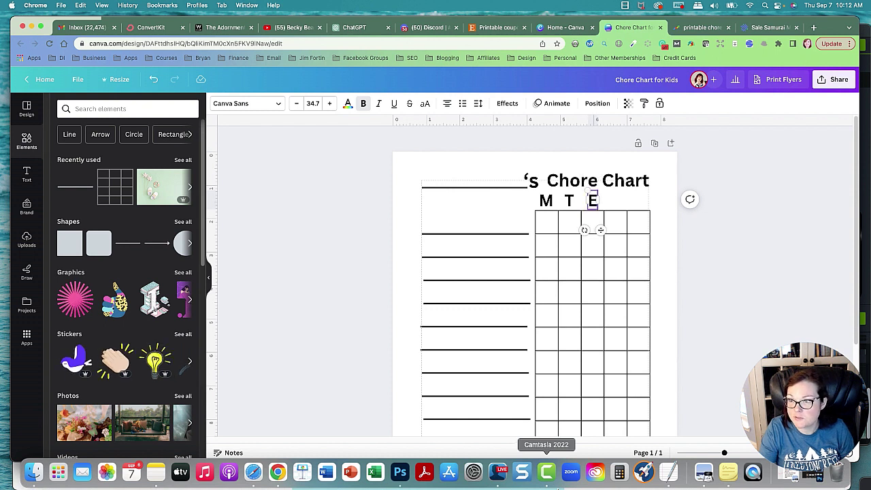
type("W")
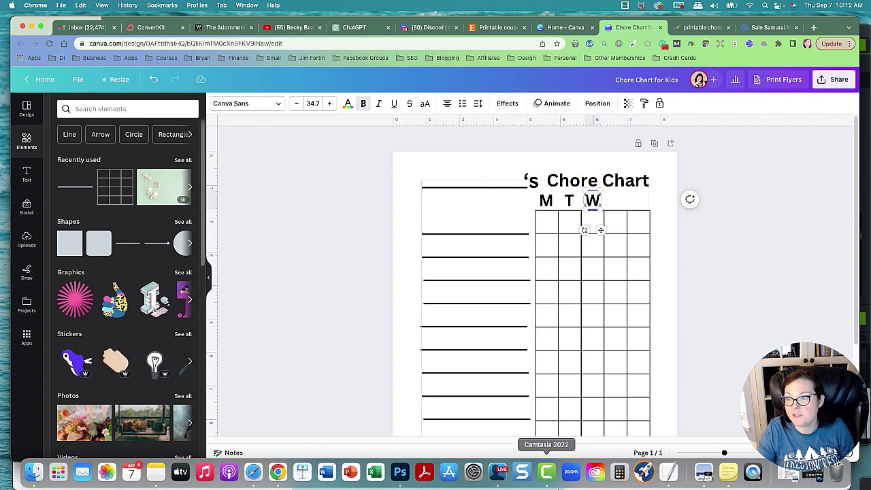
left_click(760, 272)
- Copy the letter over the fourth and fifth columns, retyped as T and F
left_click(592, 201)
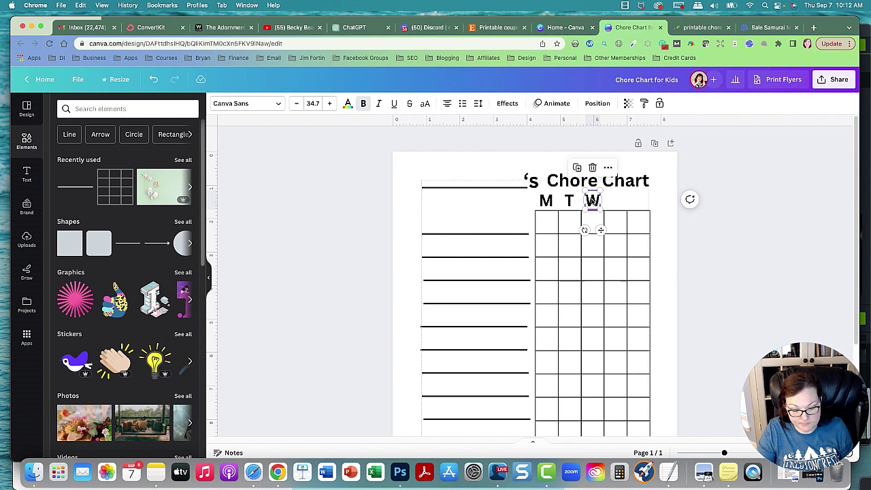
left_click_drag(592, 201, 614, 200)
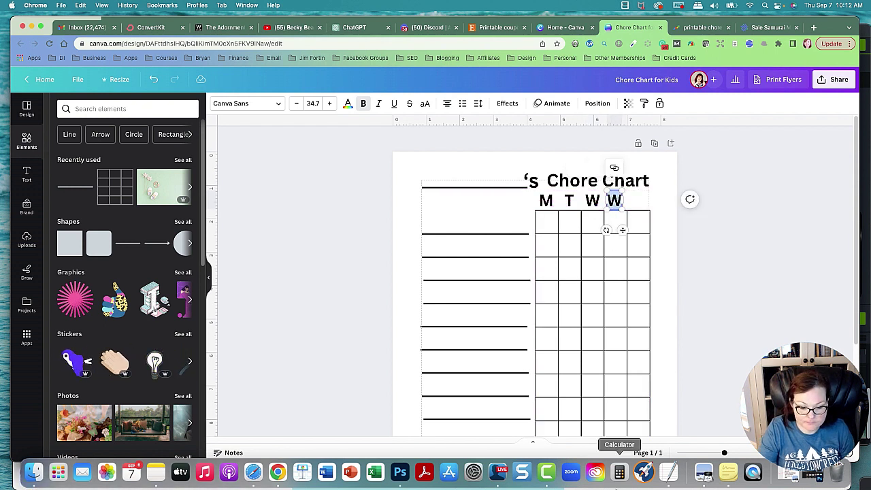
type("TH")
key("BackSpace")
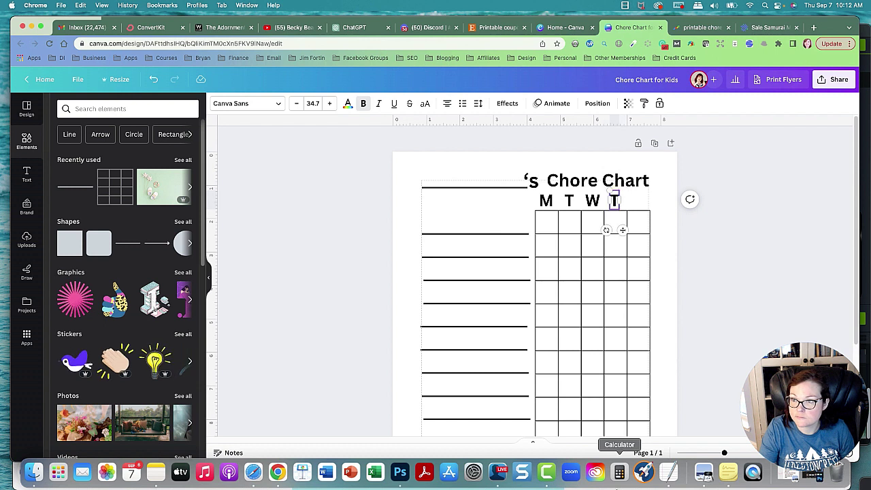
left_click(626, 227)
left_click(615, 202)
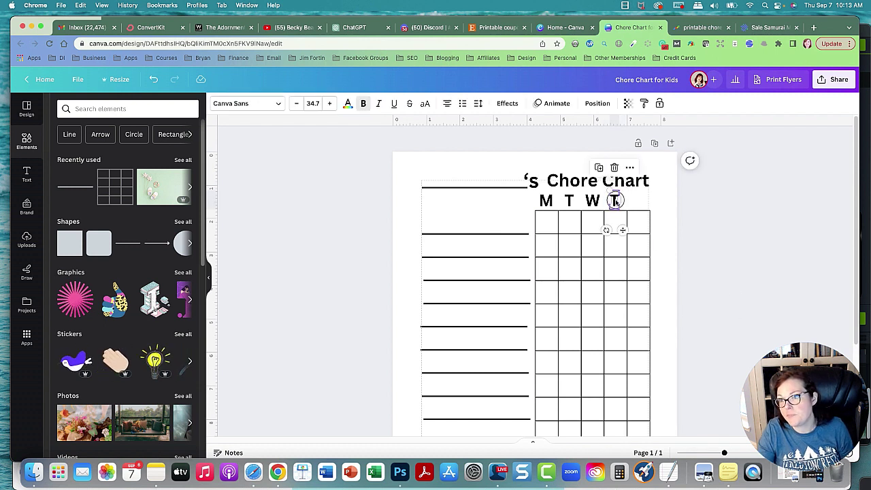
left_click_drag(615, 202, 639, 202)
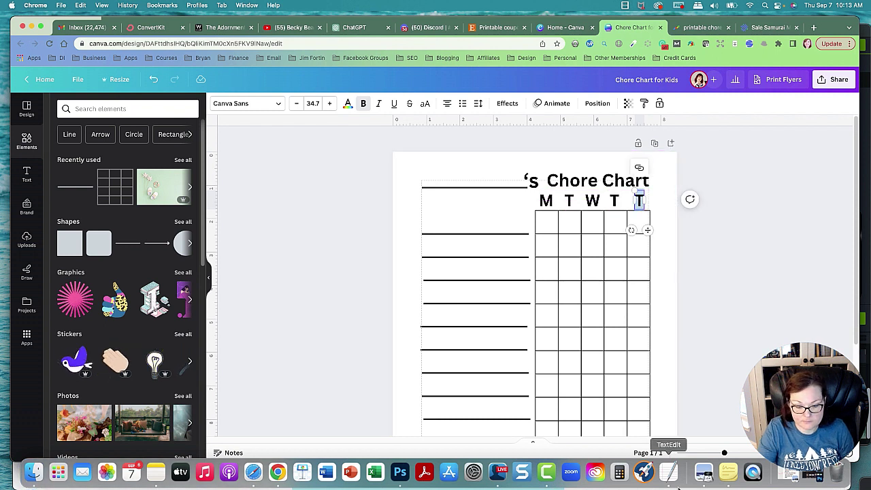
type("F")
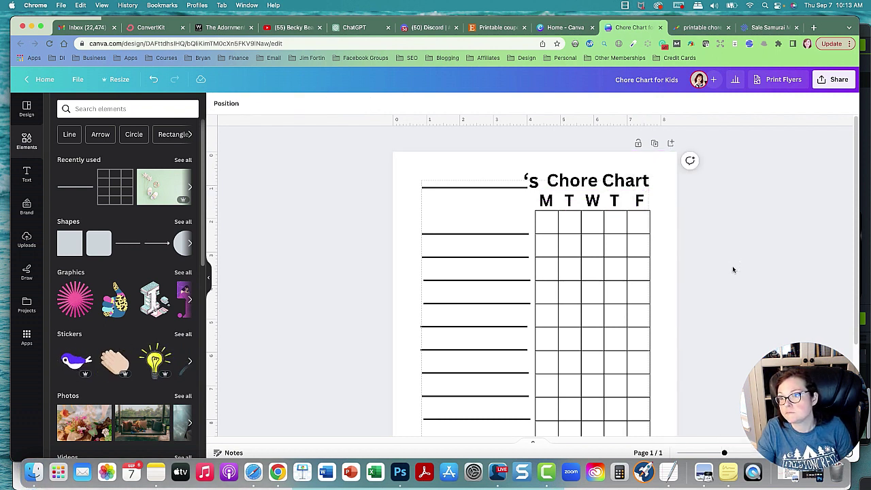
- Select the M T W T F day letters together and set them in Anton
left_click(661, 205)
left_click_drag(662, 205, 574, 199)
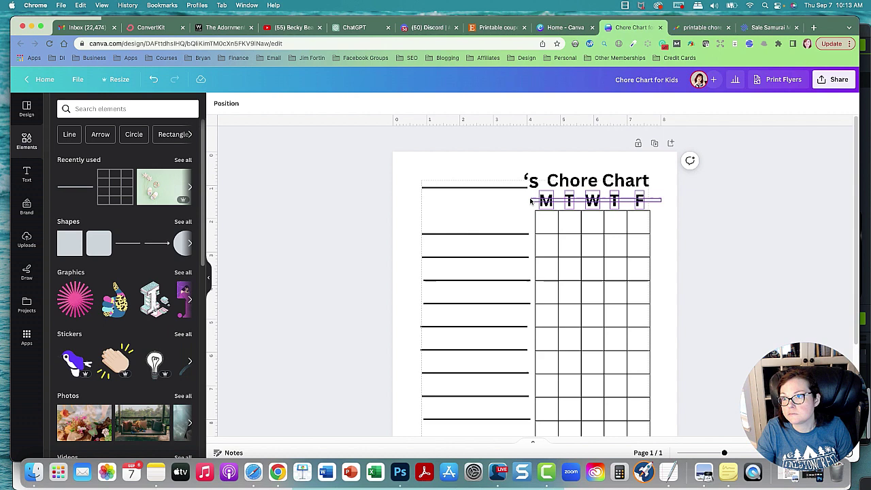
left_click_drag(531, 201, 531, 202)
left_click(247, 103)
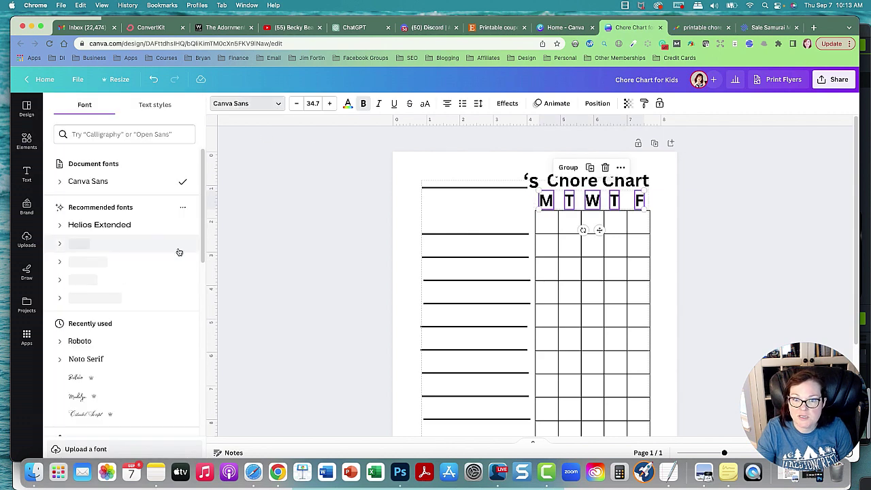
scroll(179, 253, "down", 8)
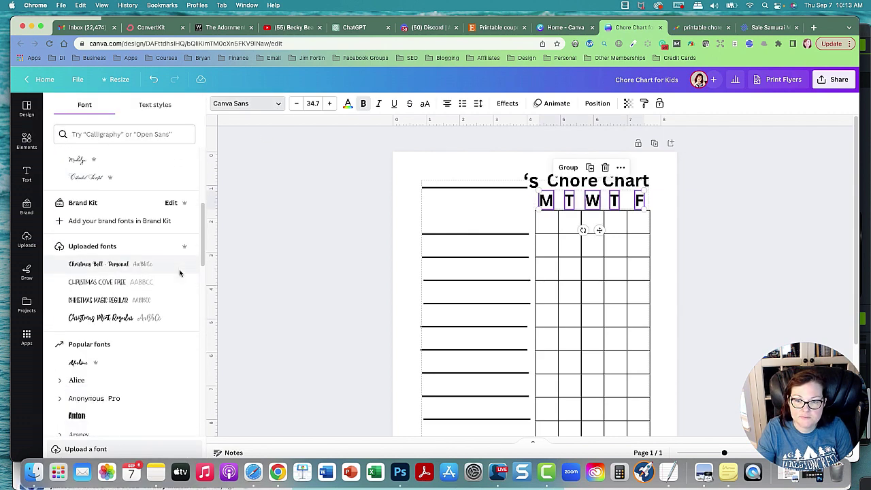
scroll(179, 273, "down", 6)
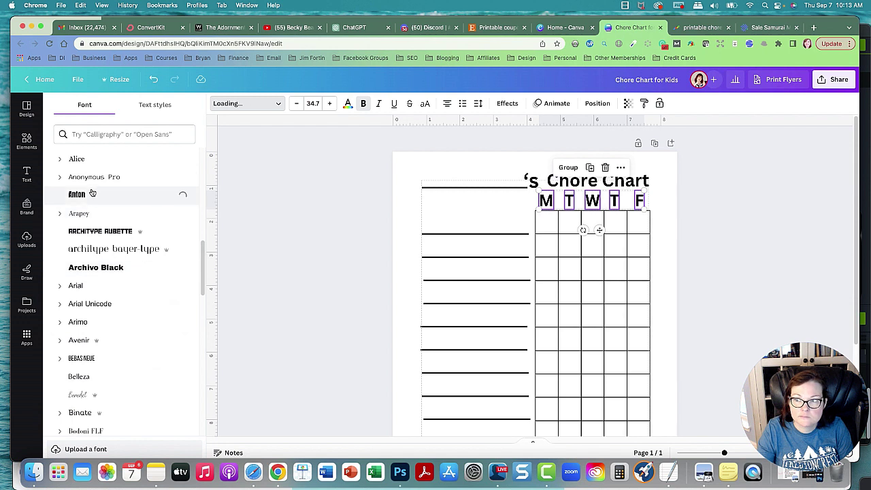
left_click(566, 182)
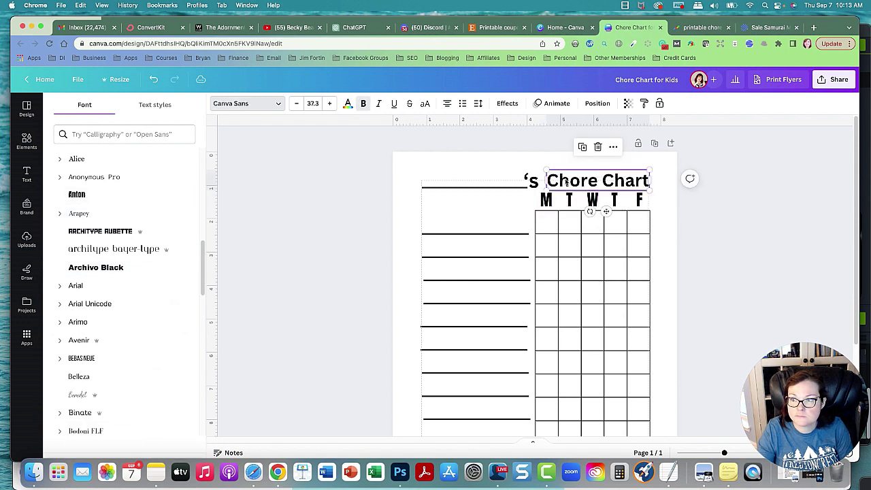
left_click(133, 198)
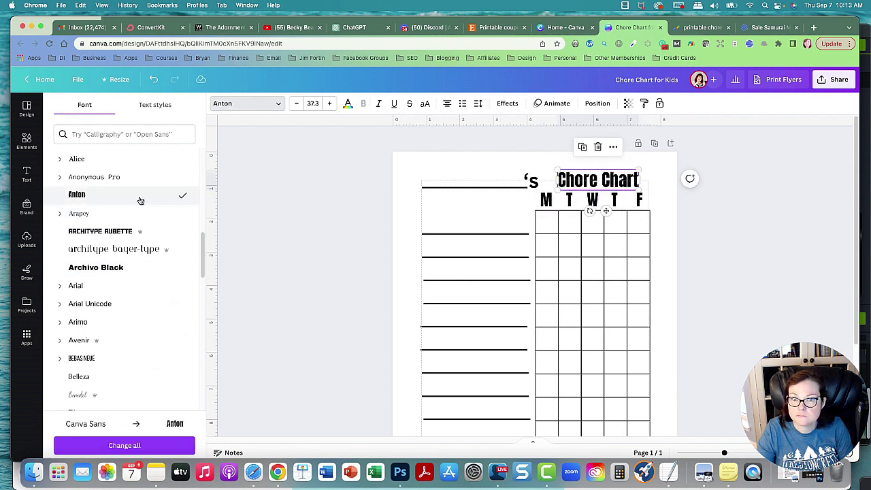
- Set the Chore Chart title and the 's in Bukhari Script, nudging 's closer to the title
scroll(143, 252, "down", 6)
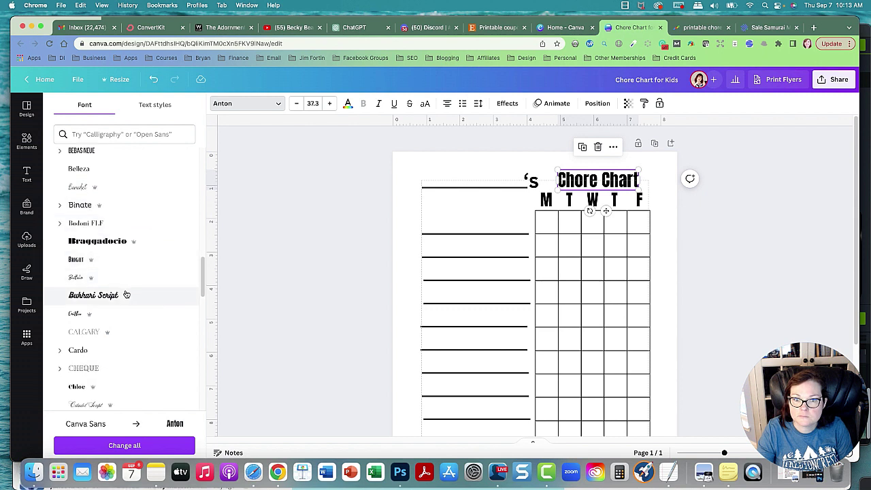
left_click(125, 294)
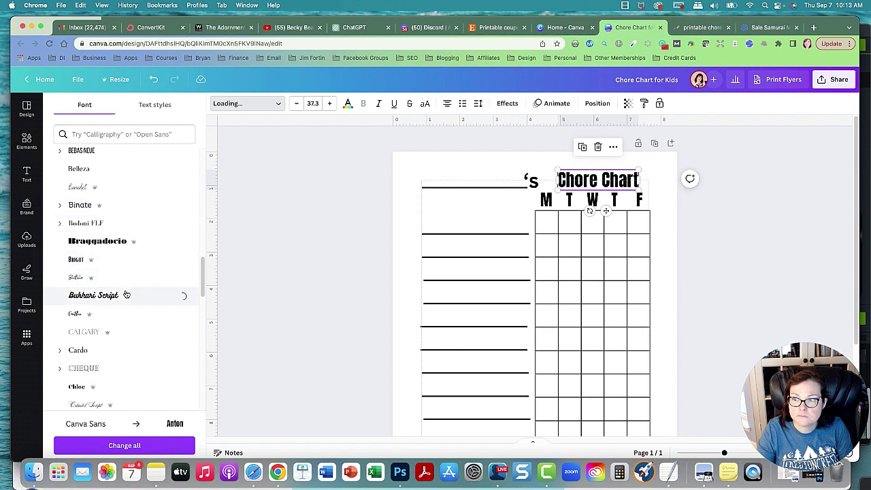
left_click(527, 181)
left_click(119, 298)
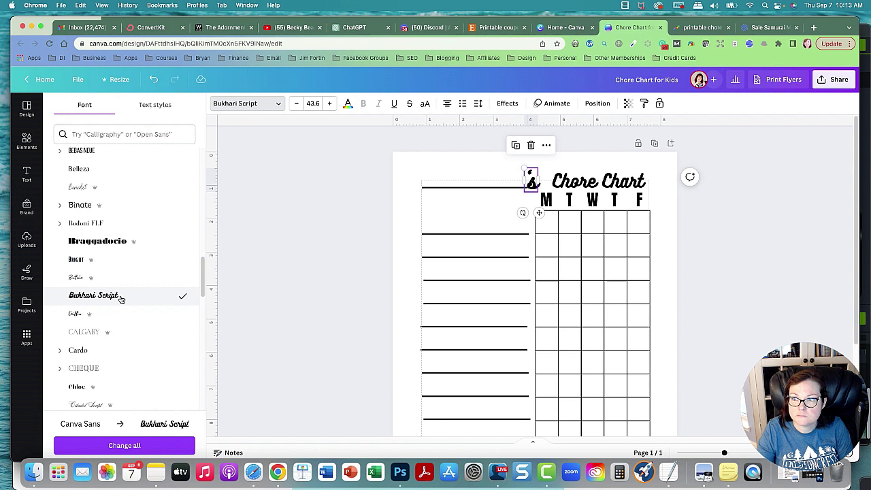
left_click_drag(531, 181, 536, 180)
- Try enlarging the title together with the name underline, then undo it
left_click(565, 182)
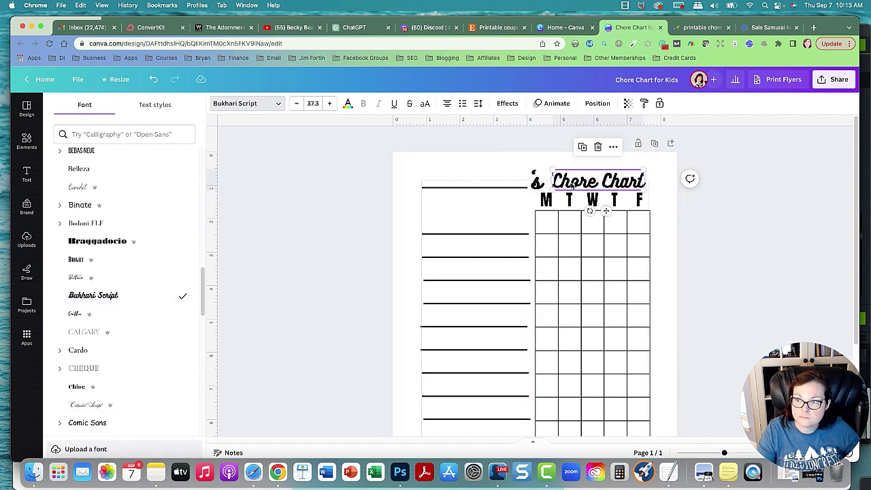
left_click(462, 188)
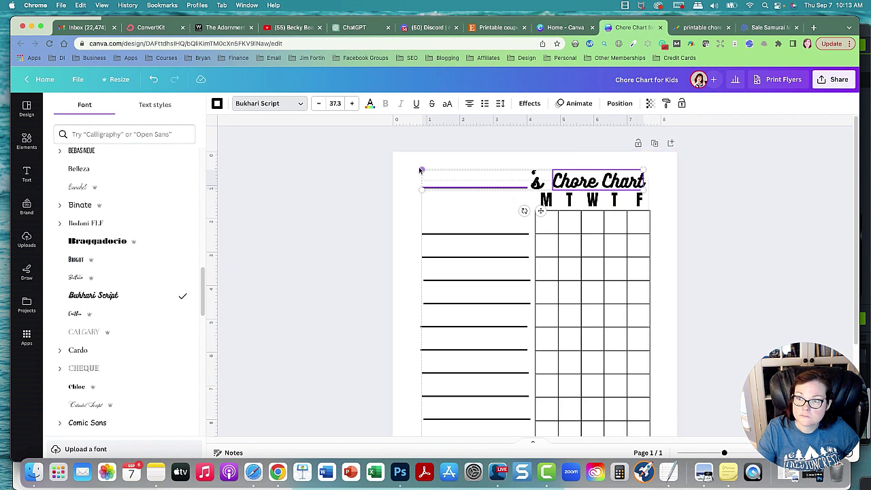
left_click_drag(420, 169, 401, 168)
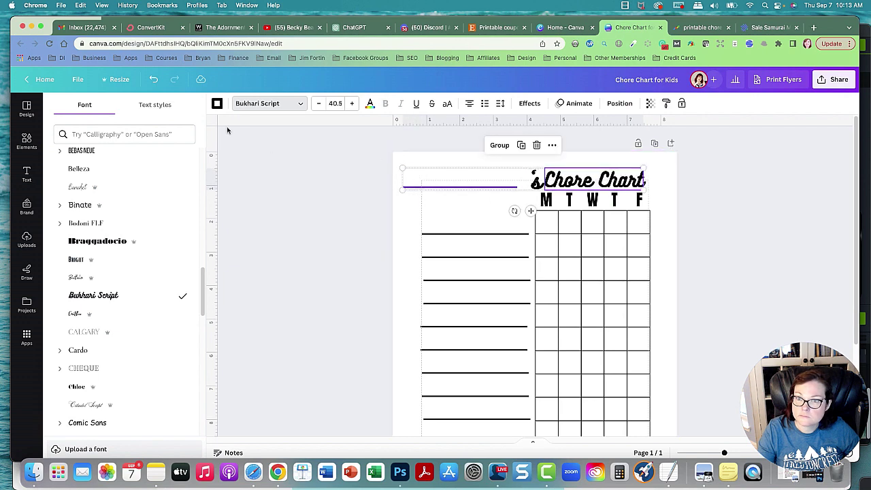
left_click(152, 79)
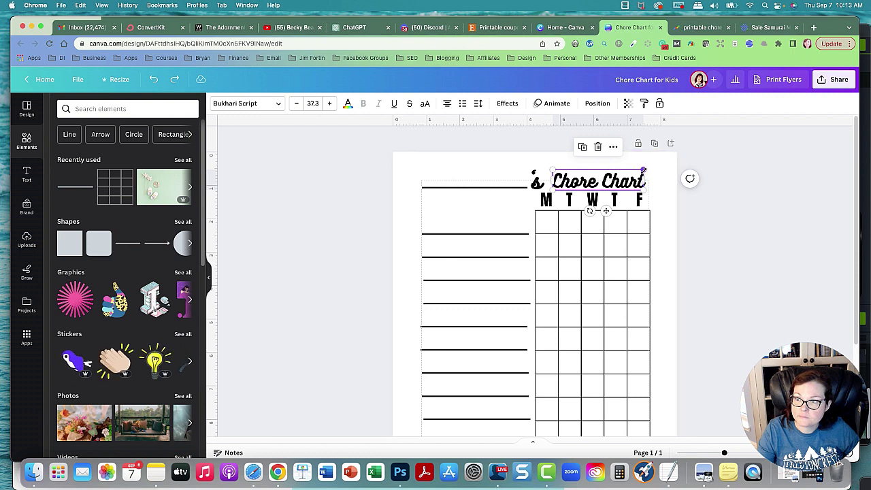
- Zoom out to view the whole chore-chart page and duplicate it as page 2
left_click(686, 224)
scroll(694, 264, "down", 1)
scroll(696, 266, "up", 1)
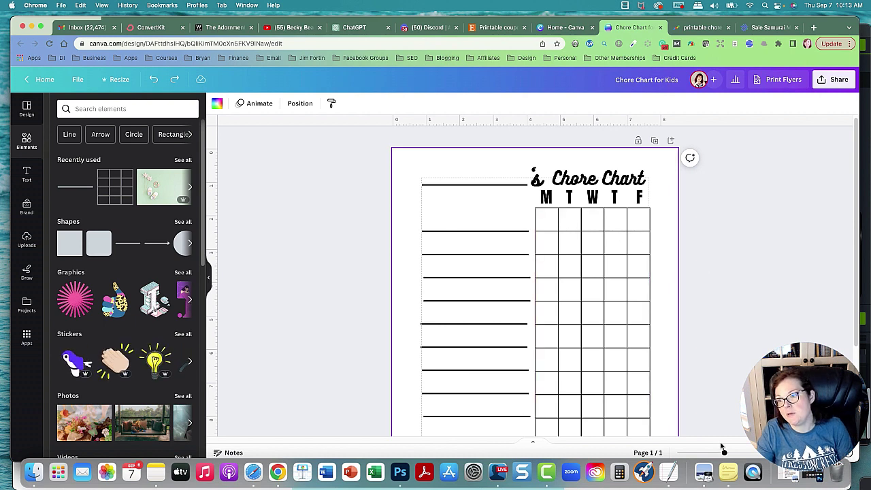
left_click_drag(724, 454, 717, 453)
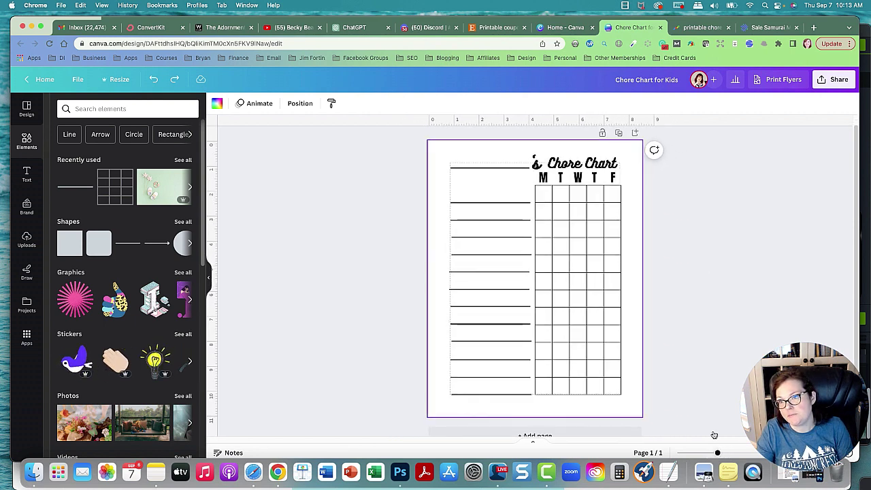
left_click(619, 140)
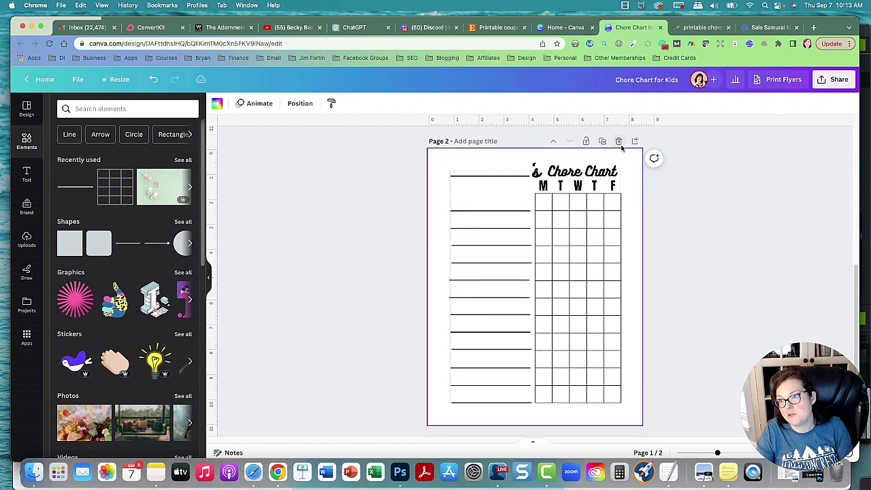
left_click(504, 211)
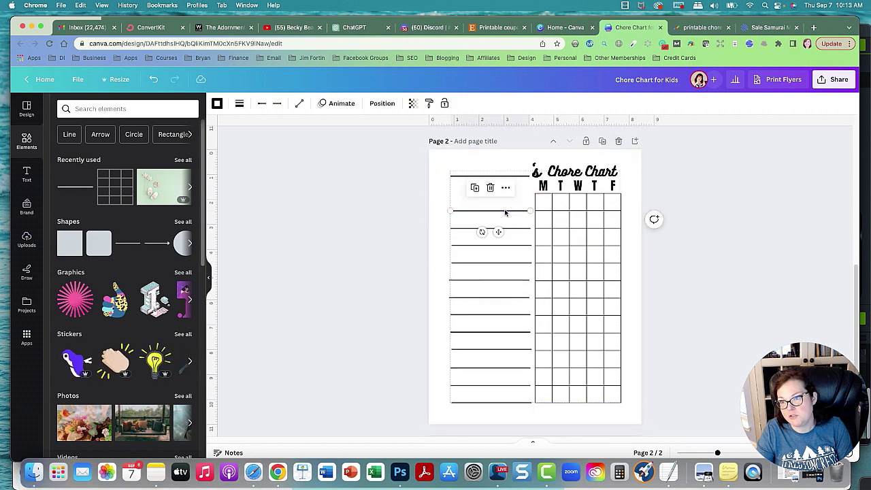
left_click(385, 229)
- Add a 'Brush teeth' subheading on page 2 and move it onto the first chore line
left_click(27, 182)
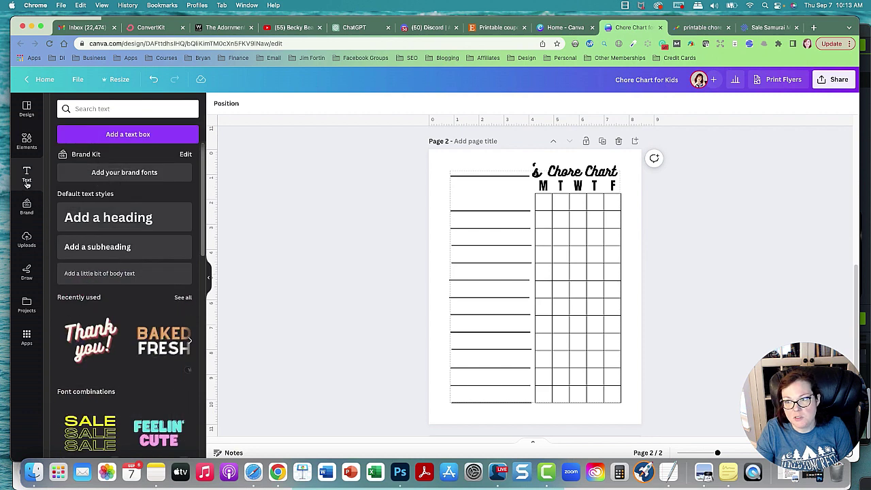
left_click(103, 249)
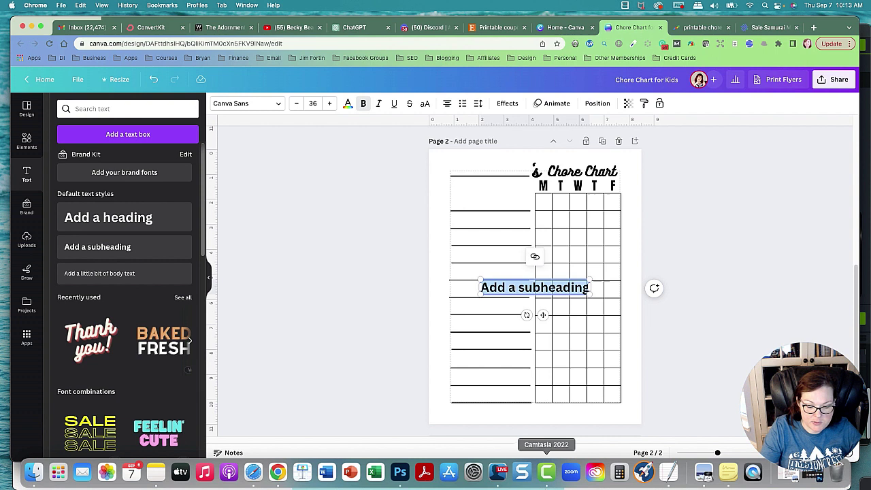
type("BRU")
key("BackSpace")
key("BackSpace")
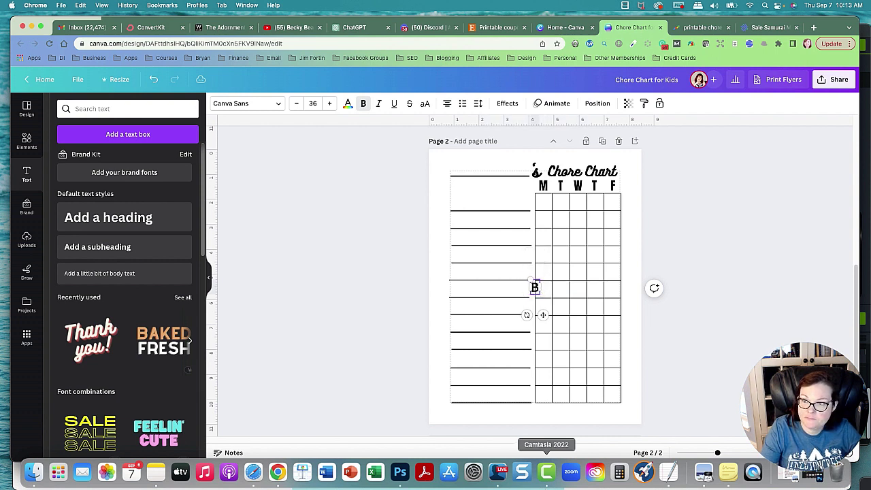
type("rush te")
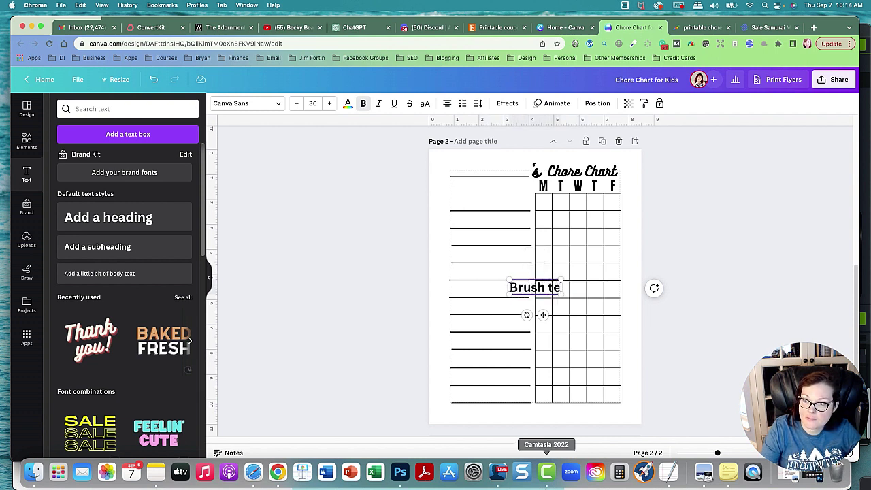
type("eth")
left_click(375, 295)
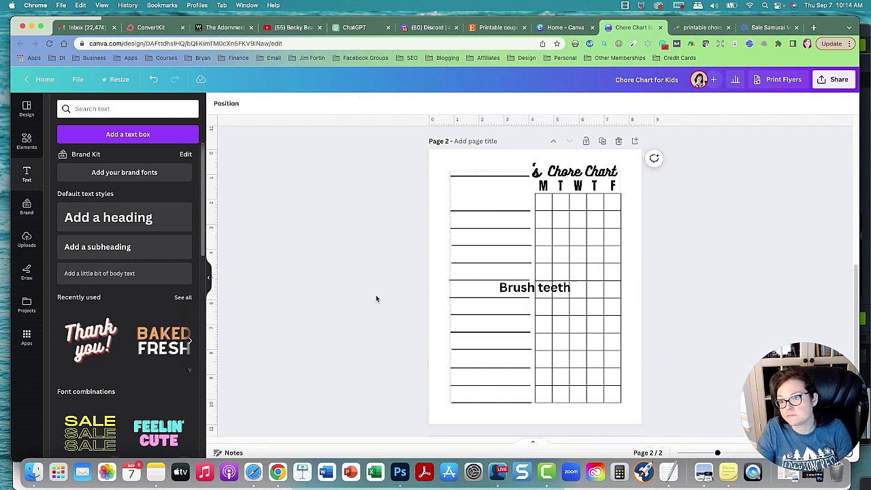
left_click_drag(522, 287, 473, 204)
- Set Brush teeth in Anton and align it with the lines' left edge
left_click(276, 104)
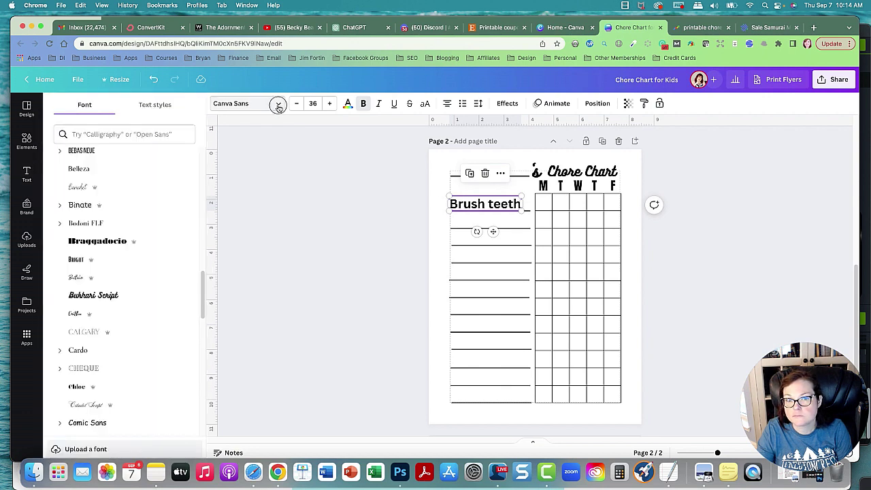
left_click(278, 105)
left_click(560, 186)
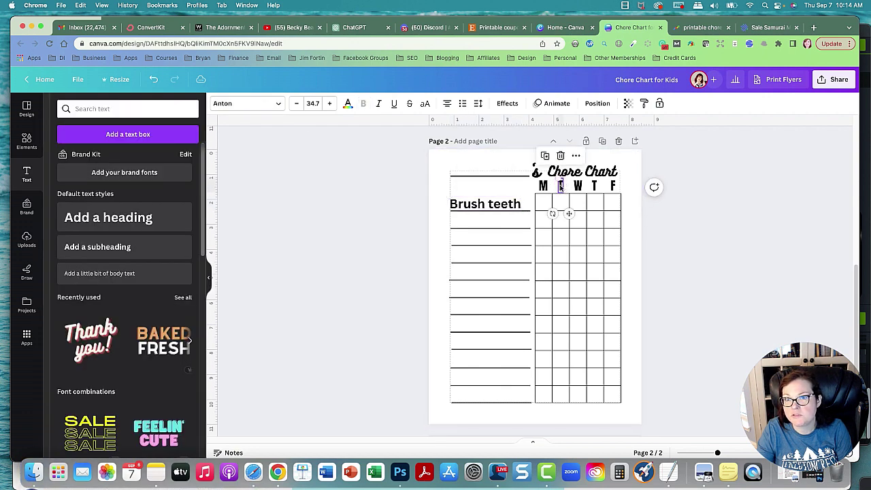
left_click(502, 200)
left_click(274, 105)
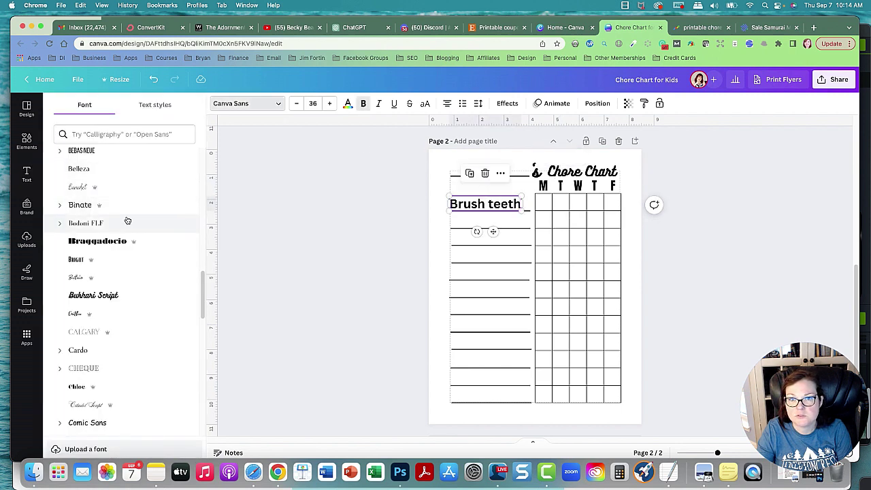
scroll(127, 221, "up", 10)
left_click(77, 183)
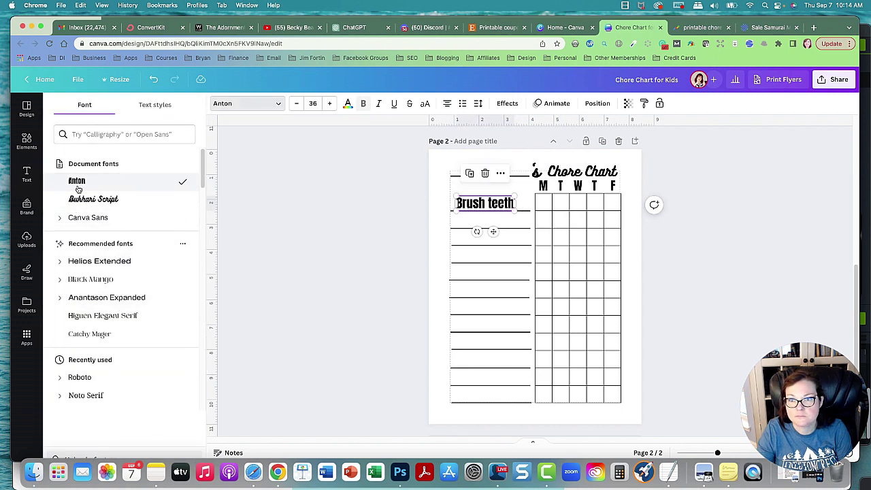
left_click(489, 211)
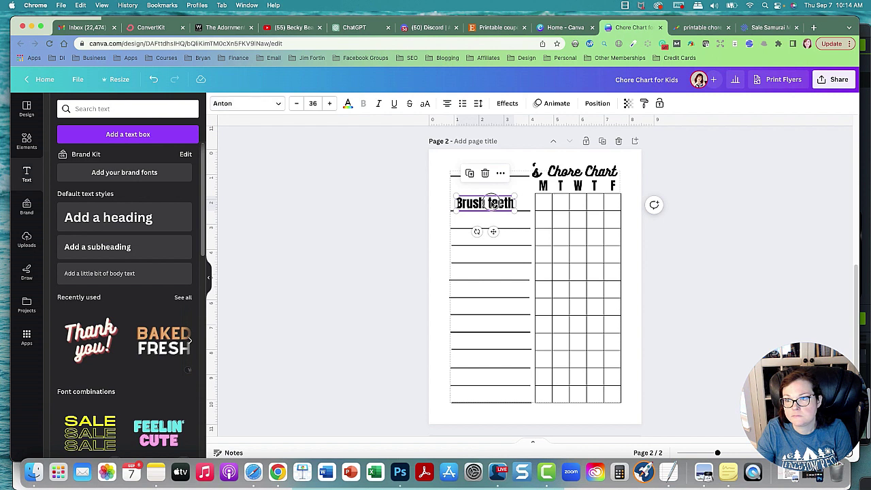
left_click_drag(492, 202, 485, 222)
- Fill lines two and three with copies retyped as 'Clean Room' and 'Put out clothes'
double_click(485, 222)
type("C")
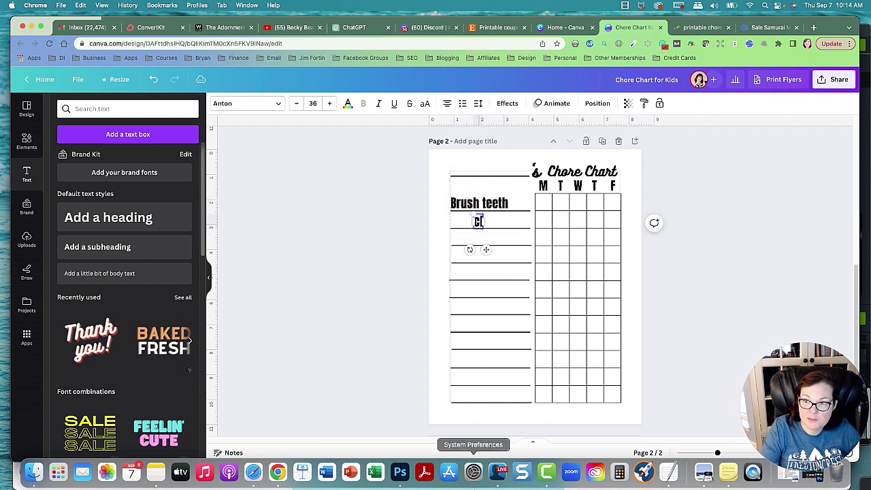
type("lean Room")
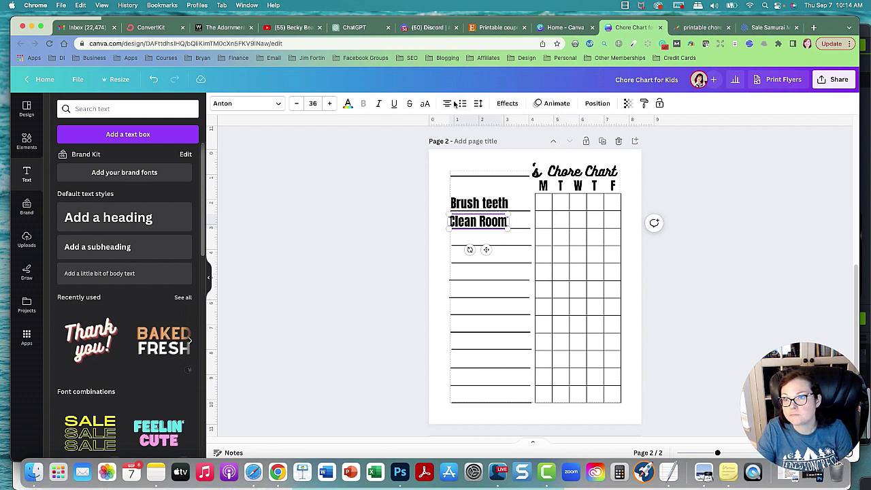
left_click(453, 232)
left_click(467, 221)
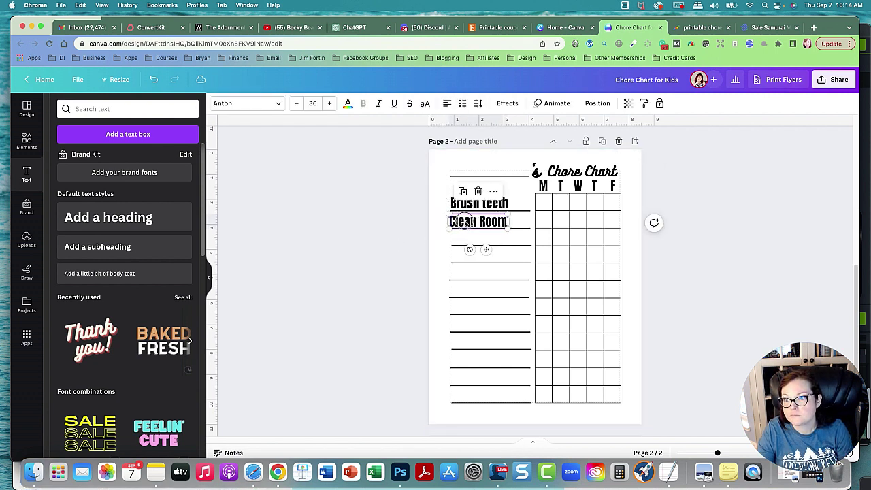
left_click_drag(467, 222, 465, 239)
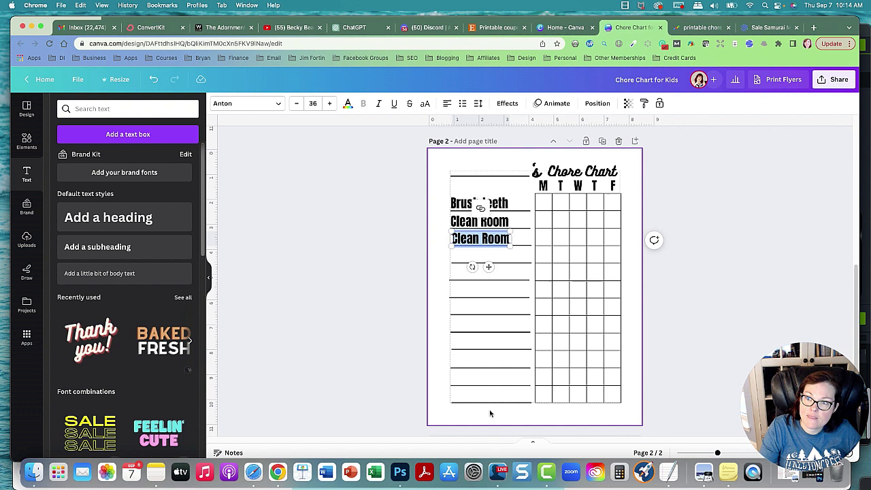
type("Put out")
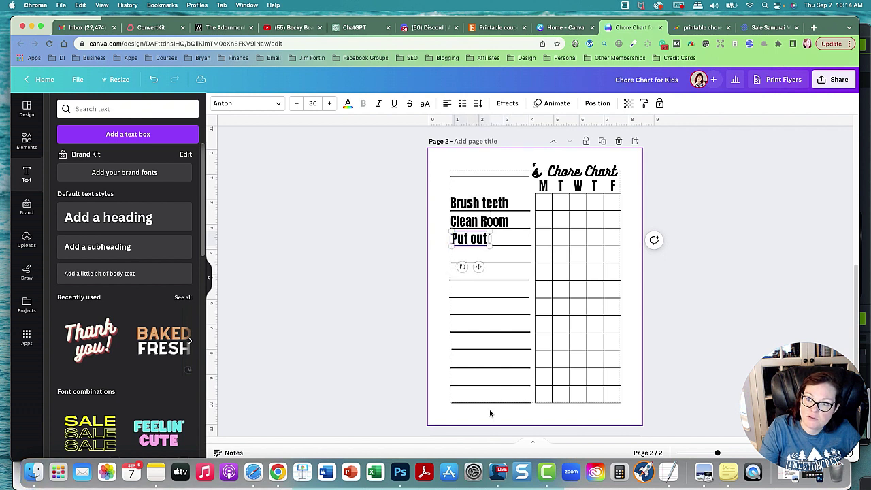
type(" clothes")
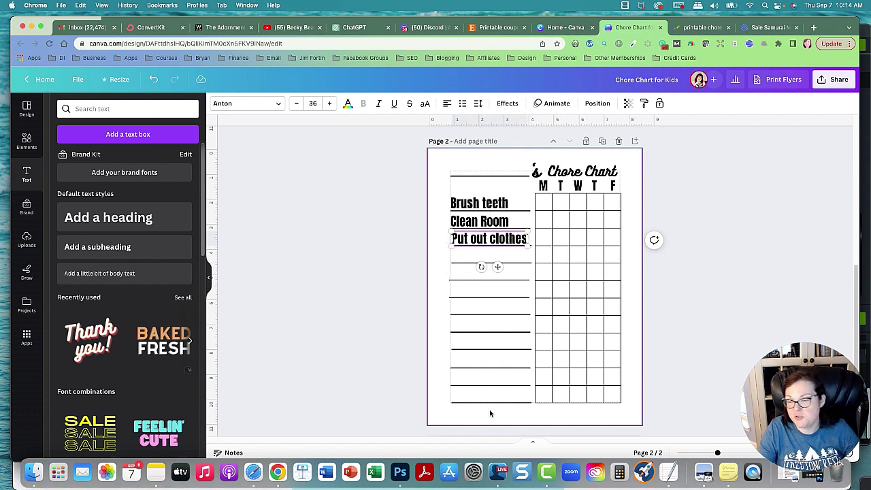
left_click(305, 245)
- Add 'Do laundry' and 'Empty dishwasher' on lines four and five, shrinking Empty dishwasher to fit
left_click_drag(481, 238, 478, 259)
triple_click(478, 259)
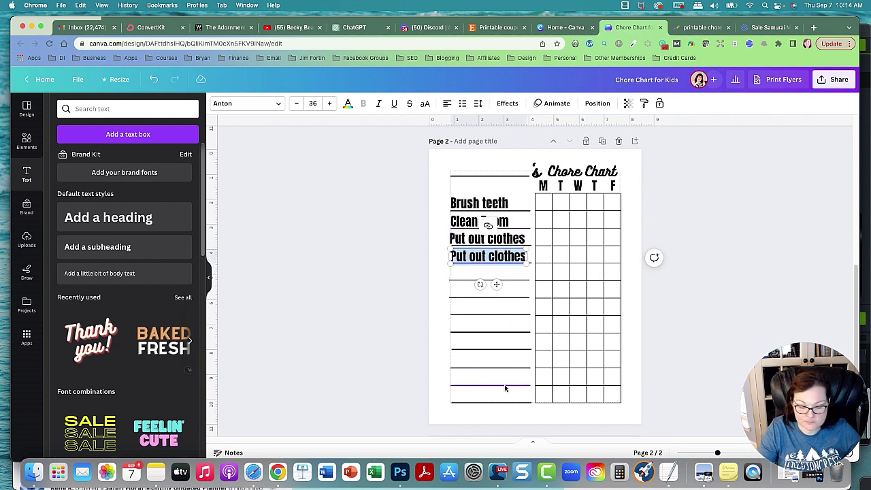
type("Do laundry")
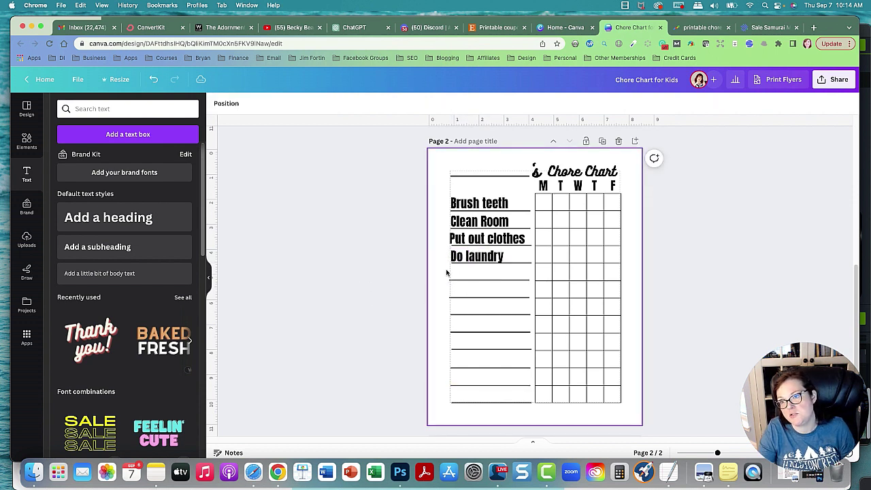
left_click_drag(485, 259, 483, 274)
type("Empy")
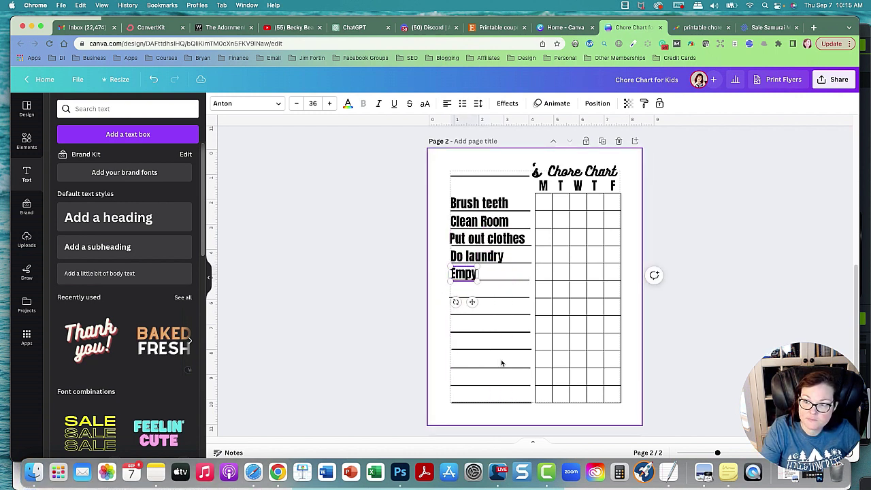
key("BackSpace")
type("ty")
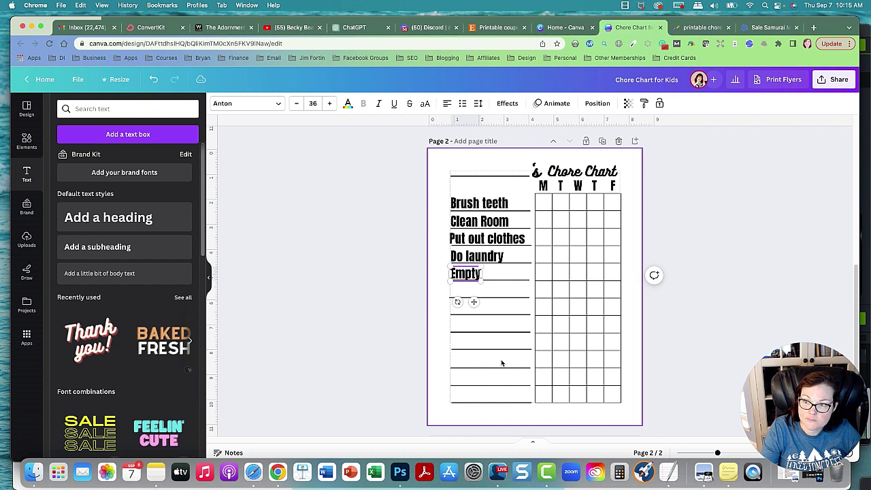
type("udishwasher")
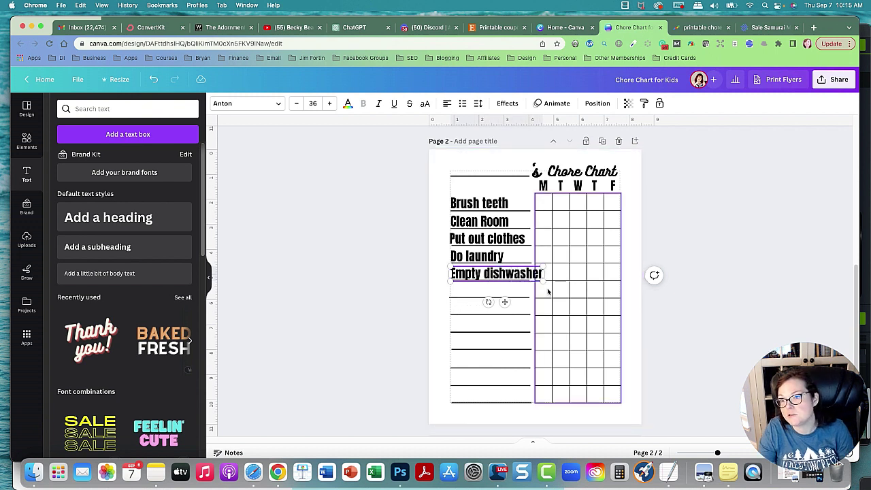
left_click_drag(543, 279, 529, 279)
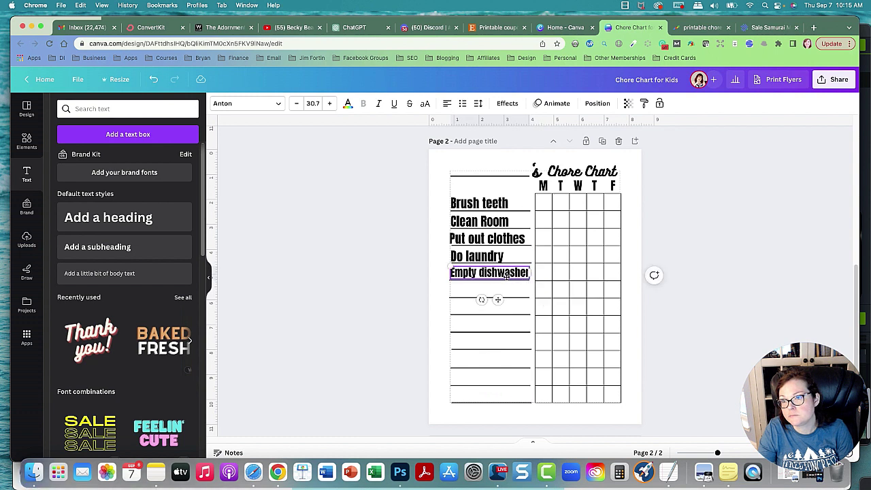
left_click(381, 300)
left_click(482, 260)
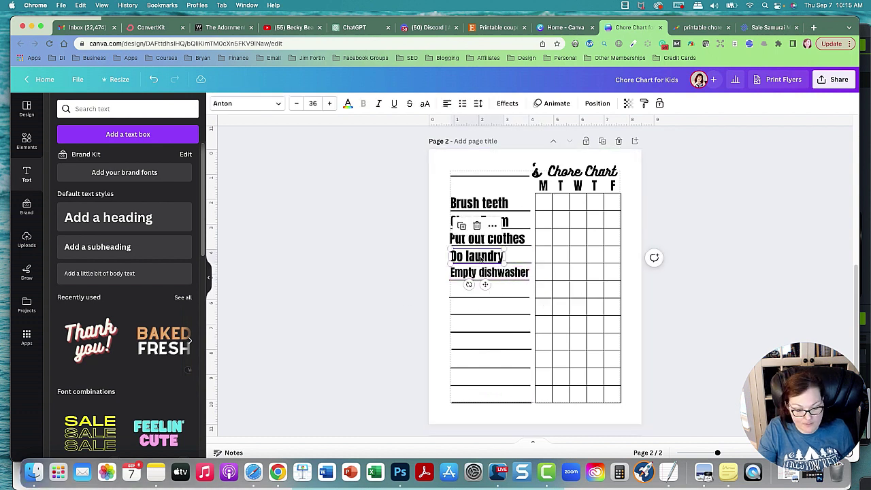
- Copy chores onto lines six to eight as 'Weed the garden', 'Feed pets' and a second 'Feed pets'
left_click_drag(480, 259, 478, 292)
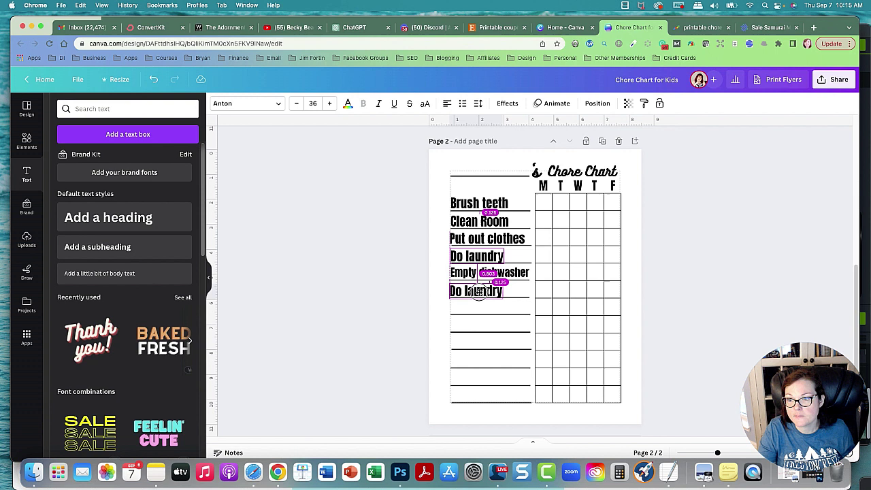
double_click(478, 291)
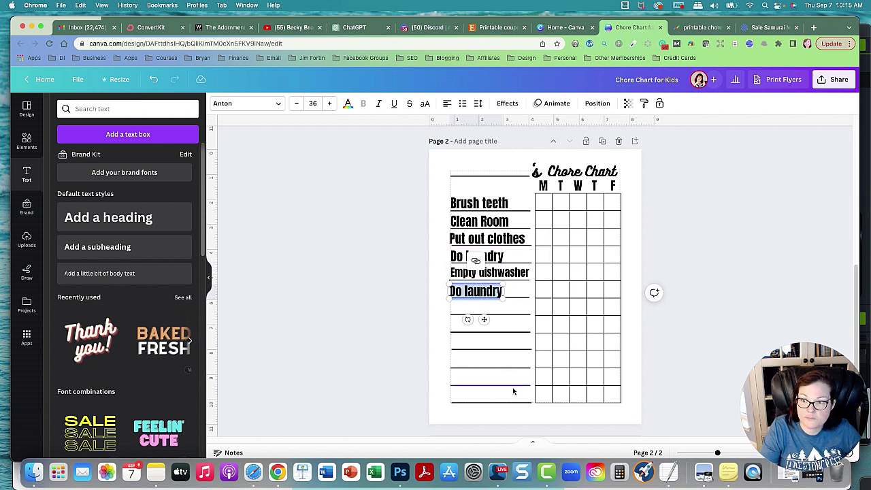
type("Weed")
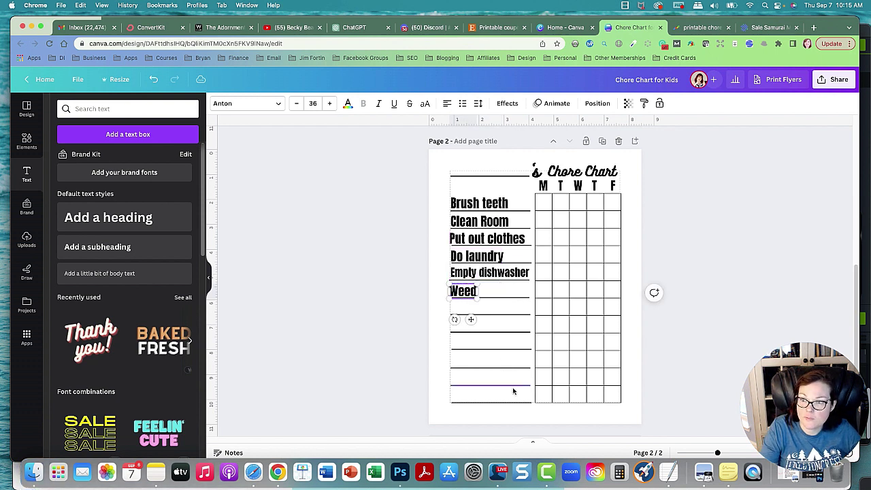
type(" the garden")
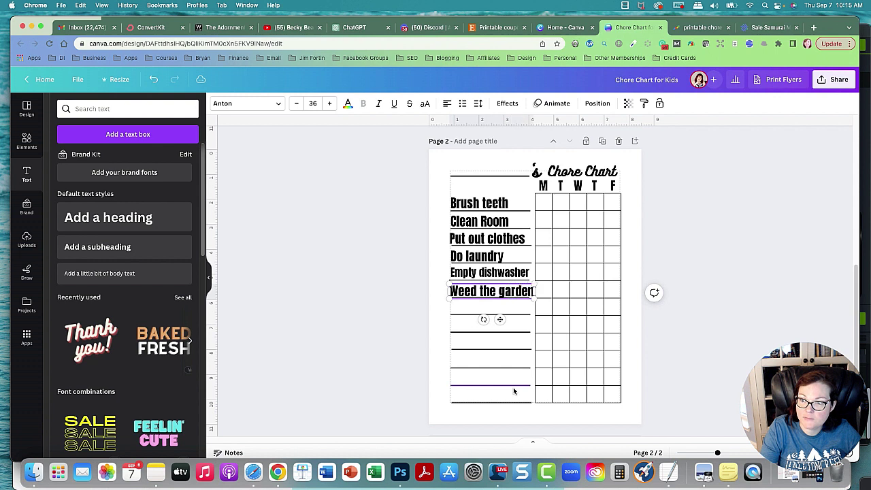
left_click_drag(535, 298, 531, 299)
left_click(364, 306)
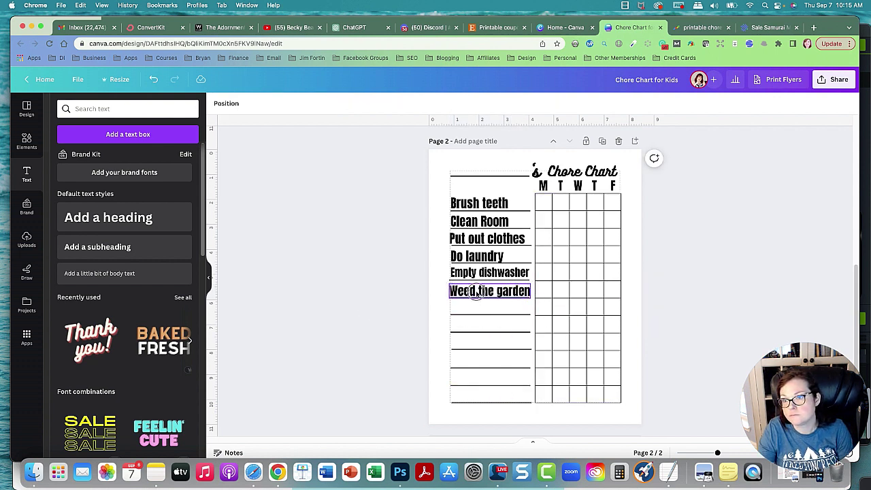
left_click(478, 292)
left_click_drag(467, 292, 467, 310)
type("Fe")
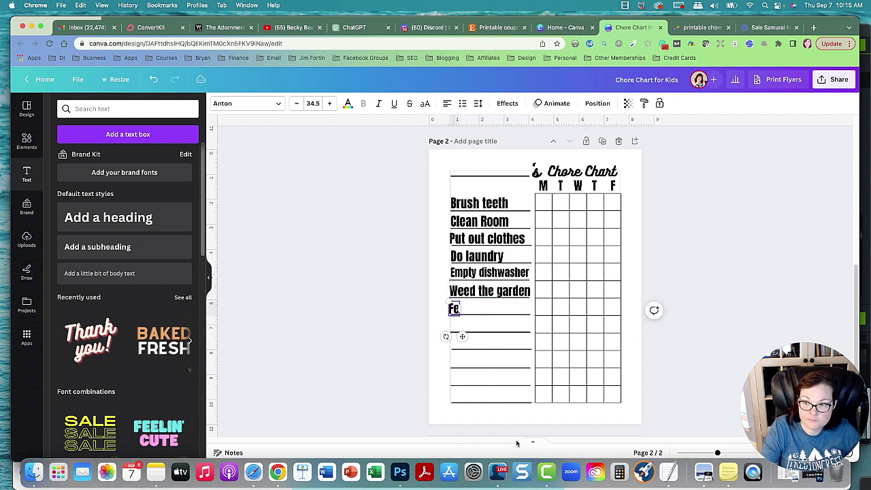
type("ed pets")
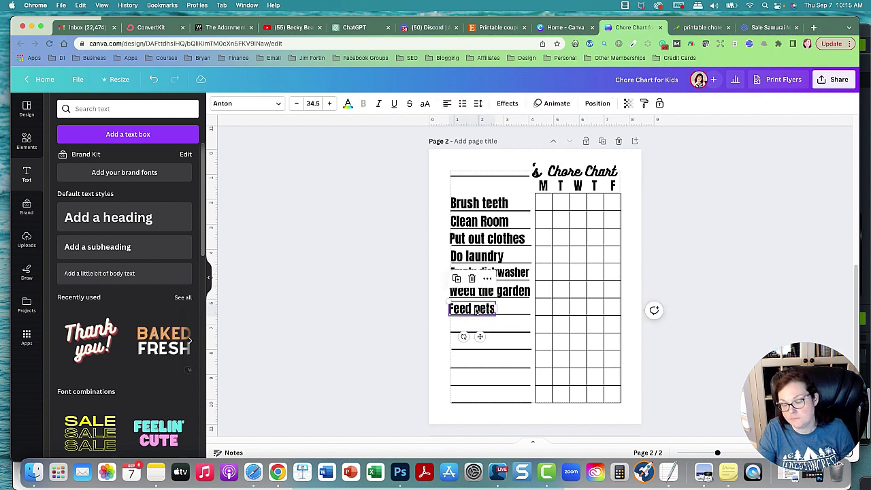
mouse_move(477, 309)
left_mouse_down()
mouse_move(478, 326)
mouse_move(463, 308)
left_mouse_up()
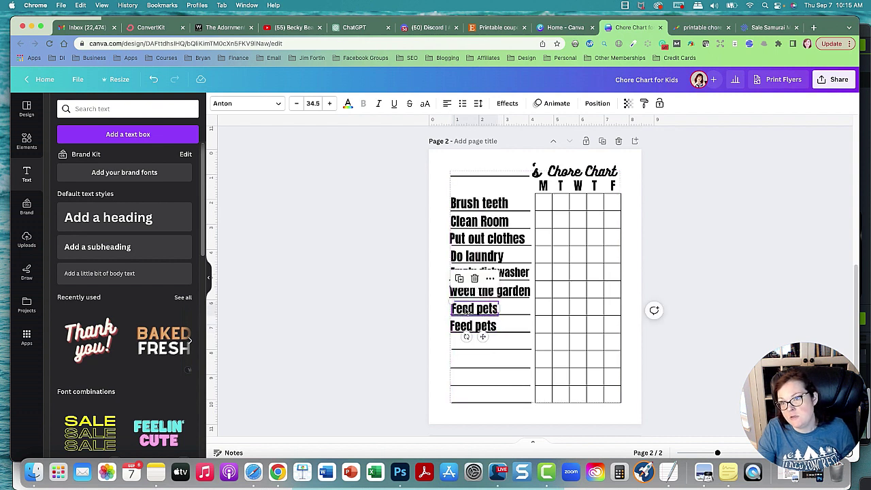
left_click(395, 313)
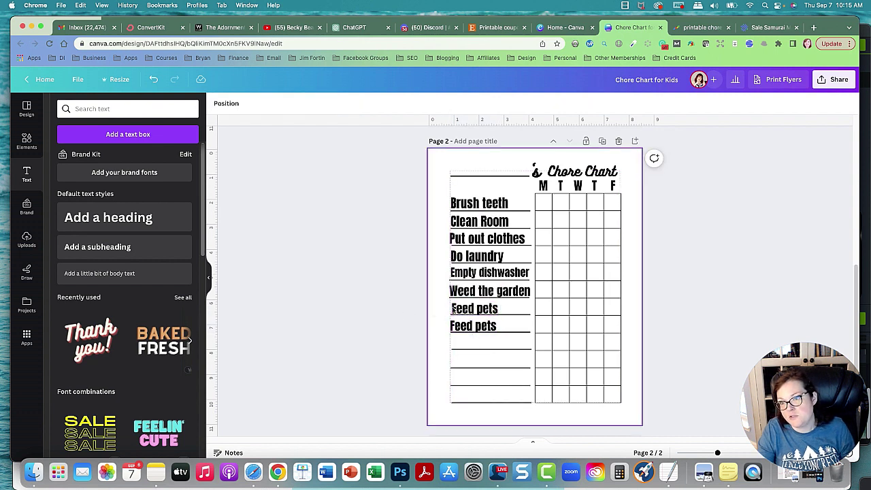
- Realign the Weed the garden, Empty dishwasher and Feed pets labels with the other chores' left edge
left_click(527, 301)
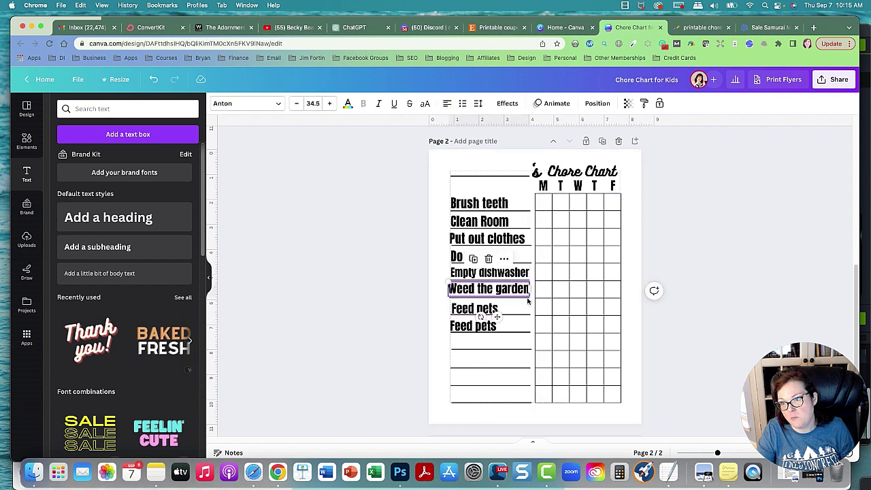
left_click(521, 310)
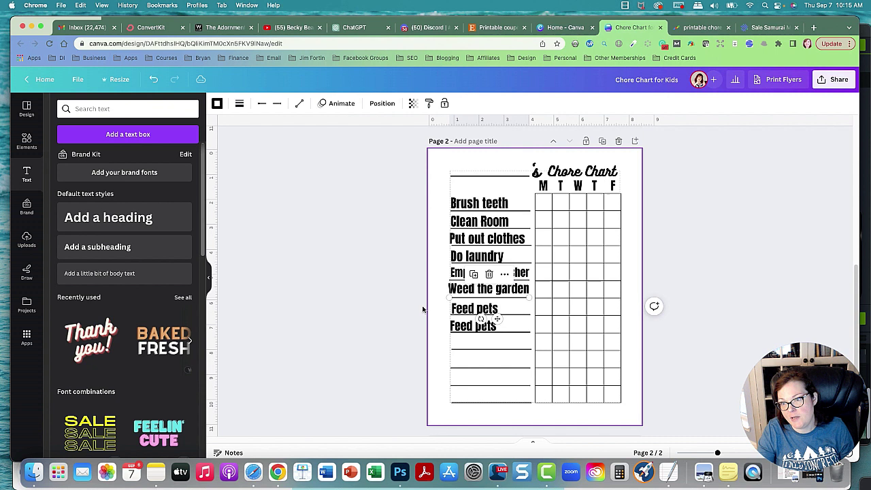
left_click(454, 273)
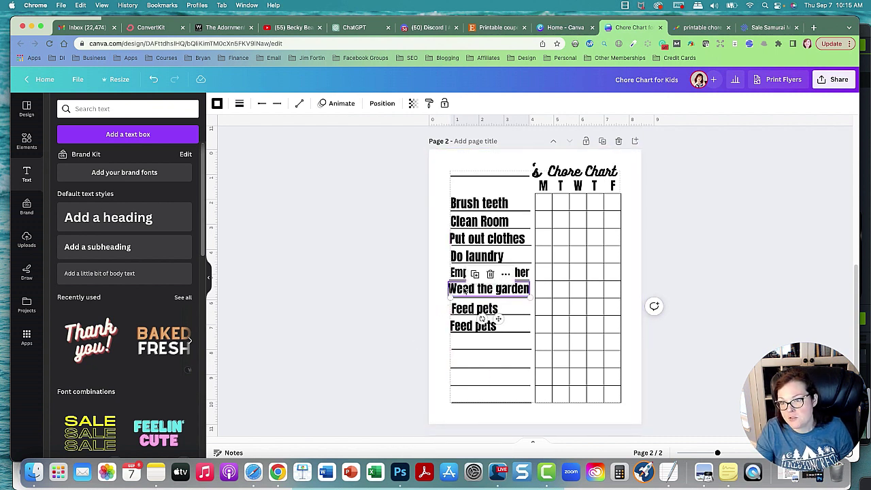
left_click_drag(450, 285, 459, 291)
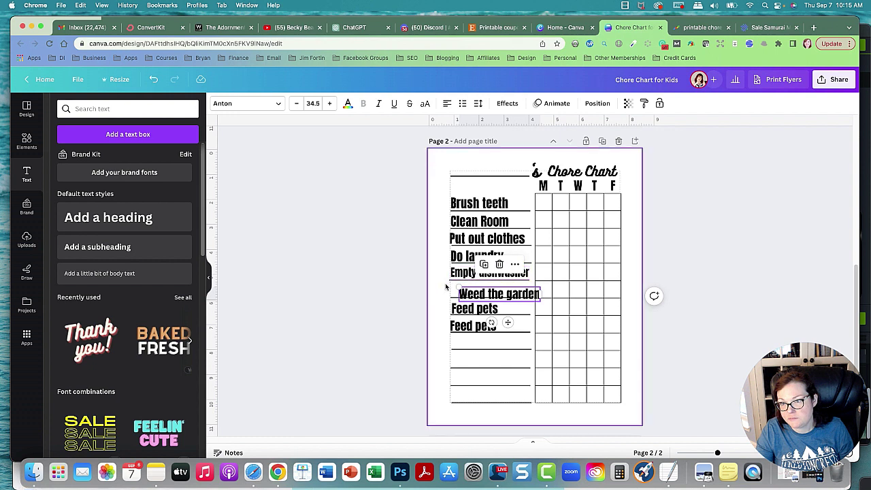
left_click(501, 281)
left_click_drag(442, 278, 452, 276)
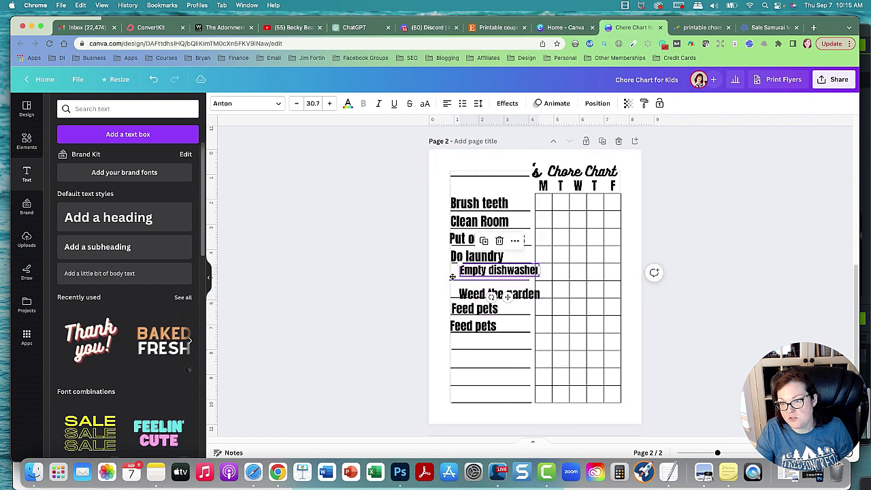
left_click(452, 282)
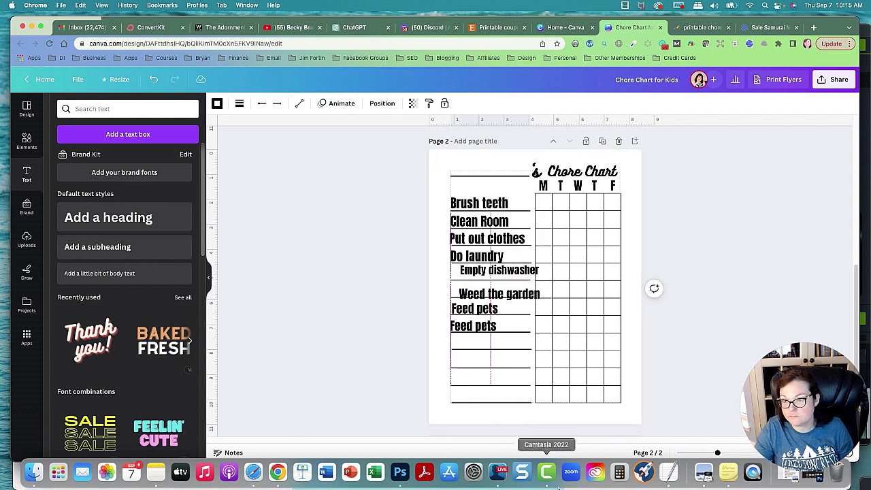
left_click(476, 272)
left_click_drag(476, 272, 461, 307)
left_click(461, 328, "shift")
left_click(460, 327)
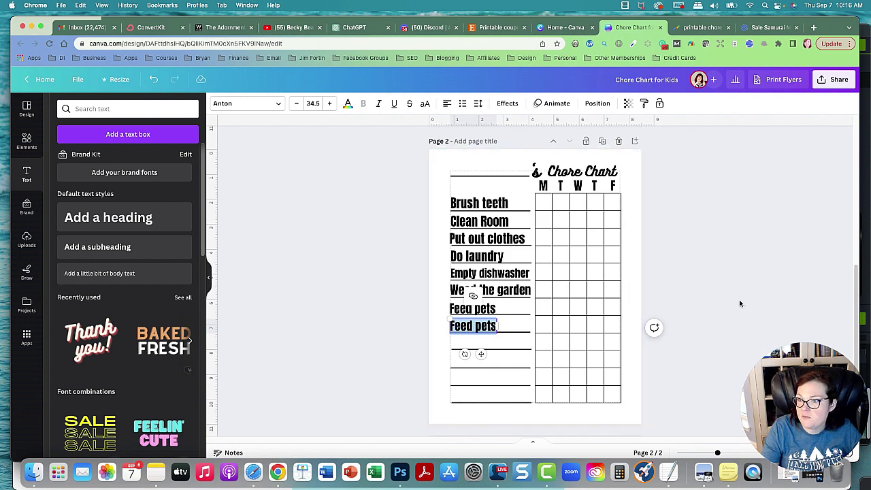
- In a new tab, ask ChatGPT 'what are some chores a 7 year old child might do', then return to Etsy
left_click(814, 27)
type("chat")
key("Return")
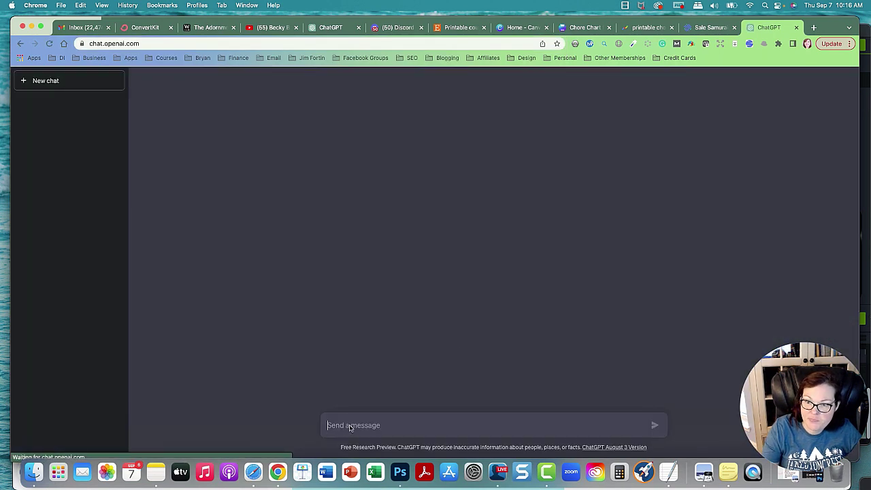
type("what are some chores a 7 y")
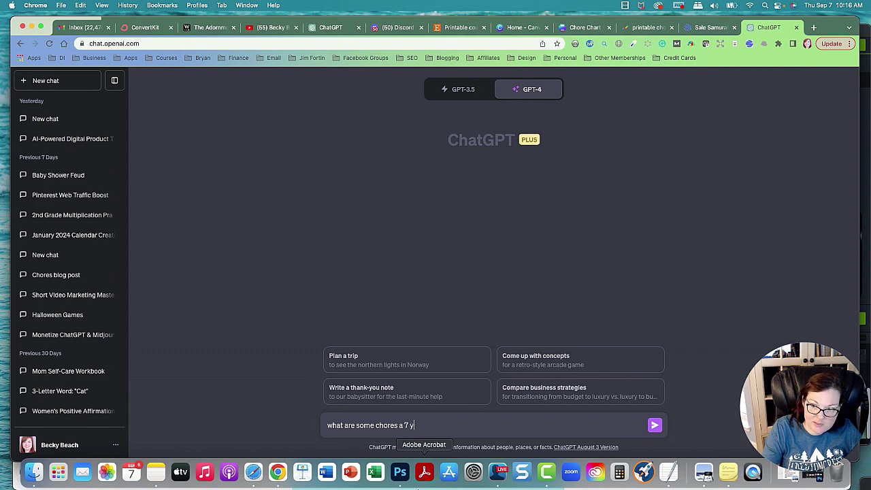
type("ear old child might do")
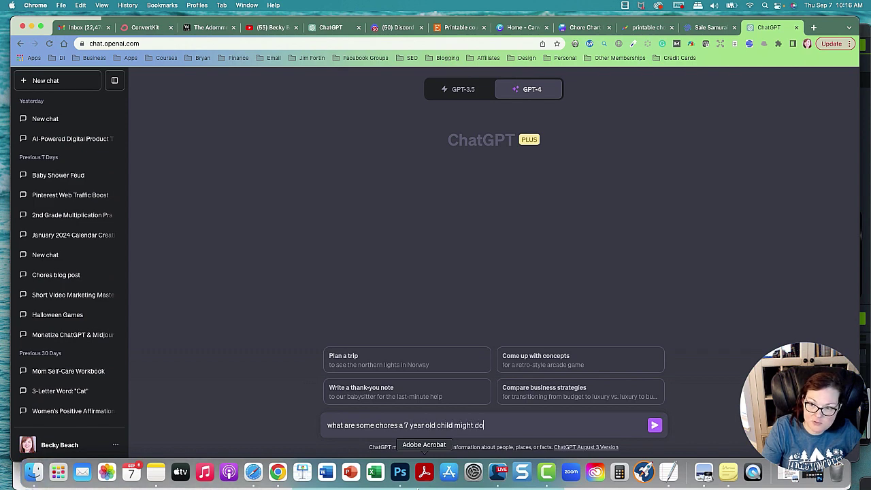
key("Return")
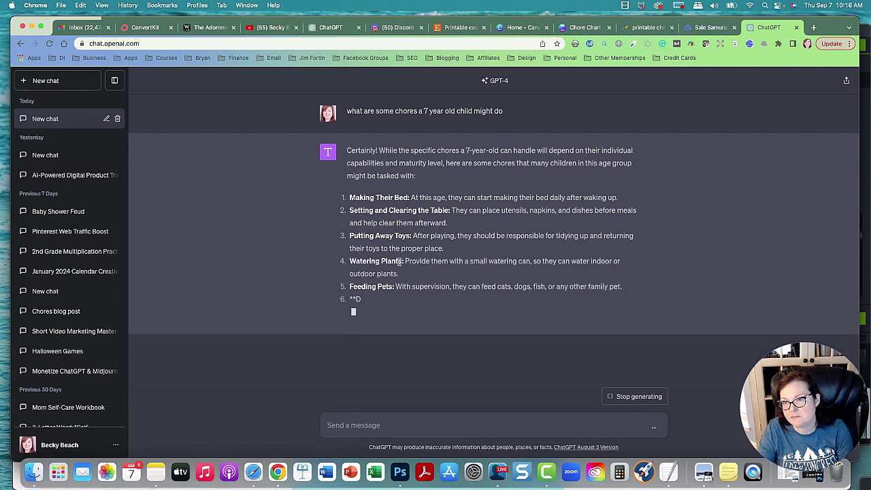
left_click(463, 28)
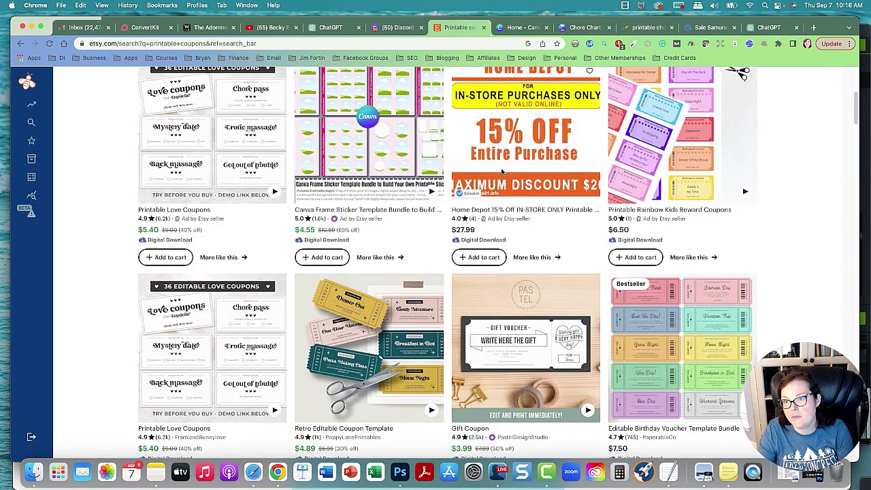
- Retype the second Feed pets as 'Water plants' and copy it to the next line down
left_click(585, 27)
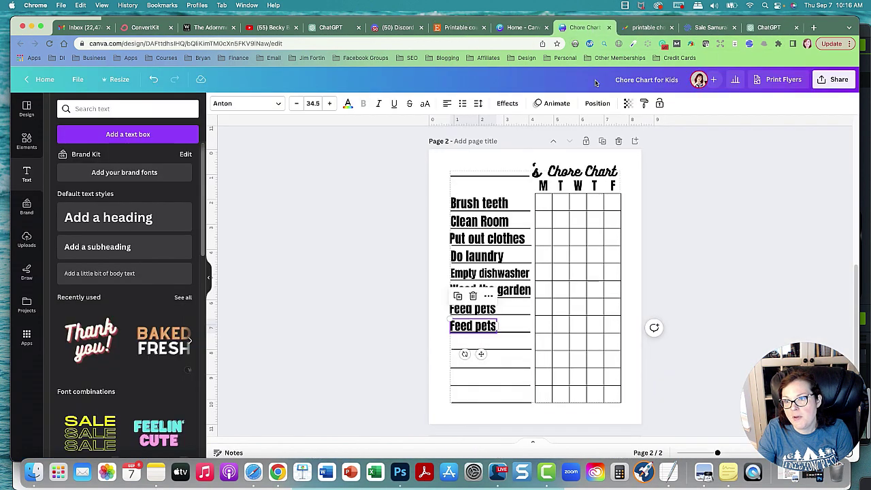
triple_click(483, 328)
type("Wa")
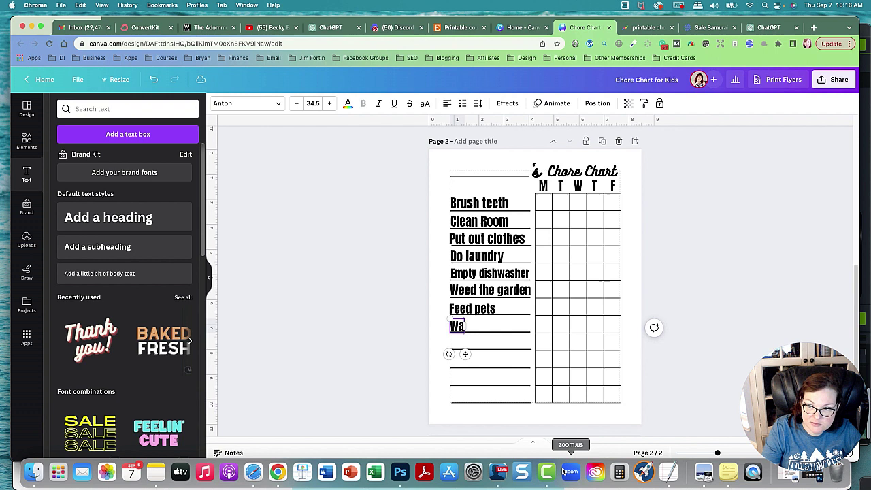
type("ter plants")
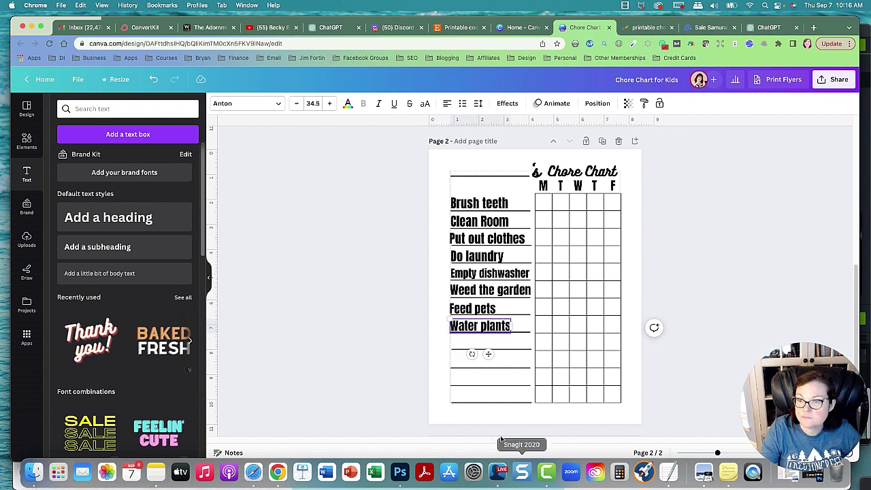
left_click(385, 341)
left_click(476, 326)
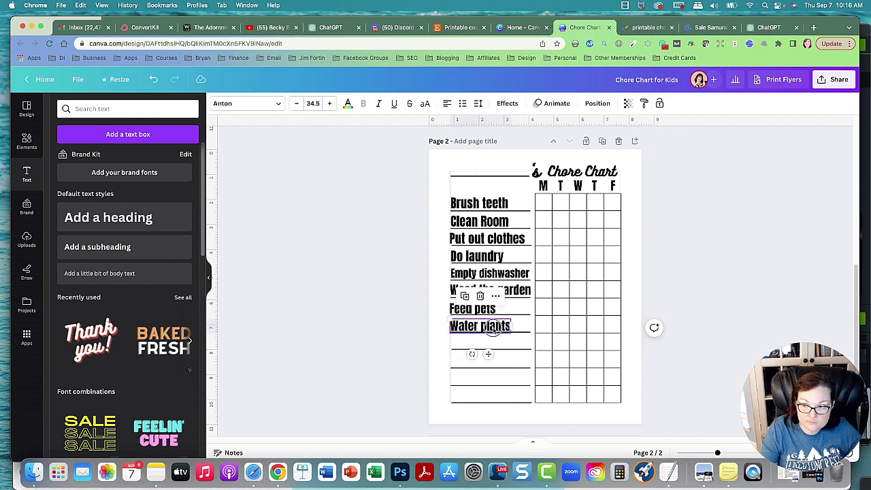
left_click_drag(493, 329, 497, 345)
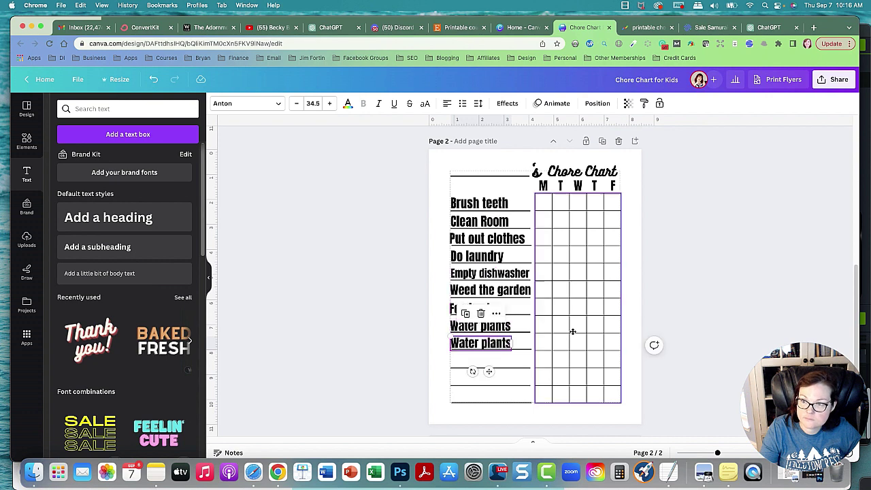
- Check ChatGPT's chore suggestions and retype the copied label as 'Dusting'
left_click(753, 27)
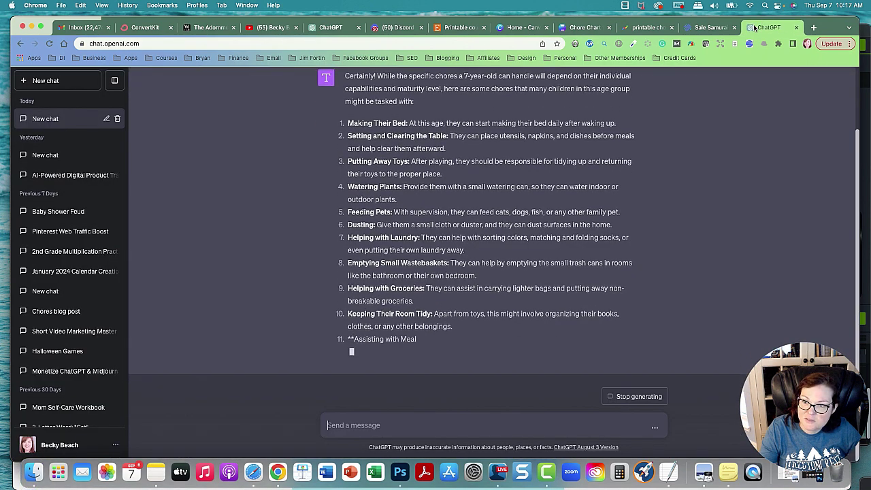
left_click(584, 27)
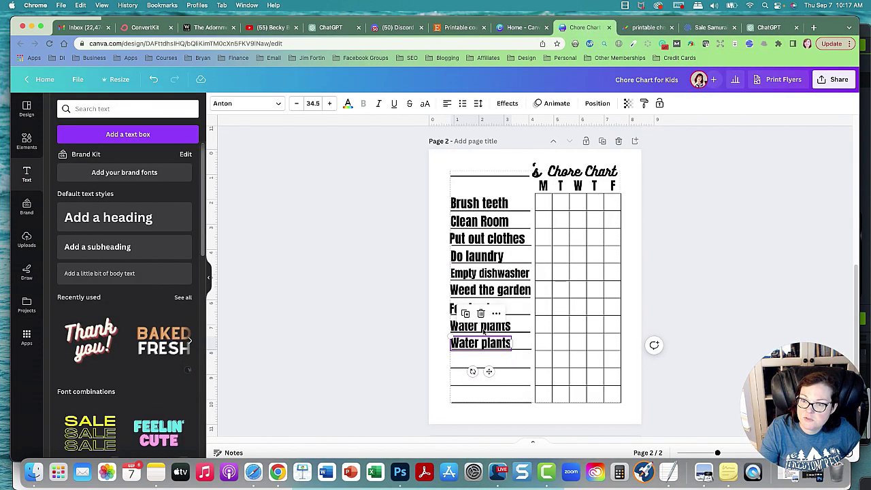
double_click(476, 343)
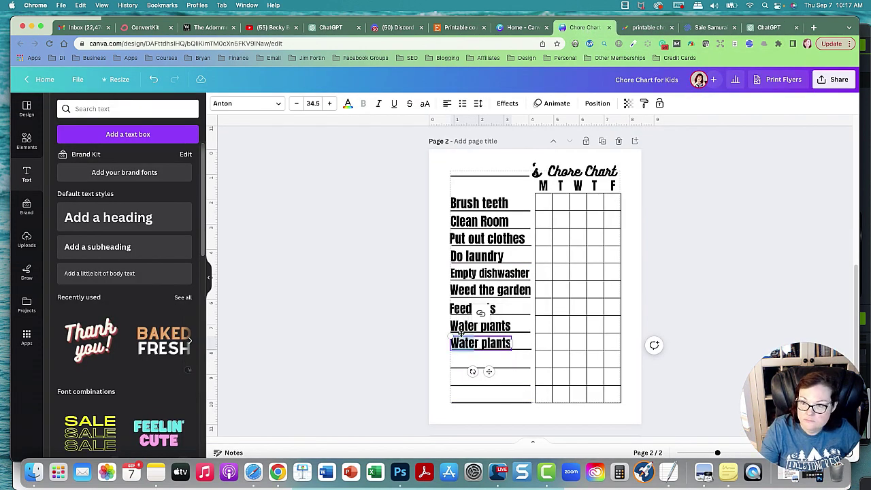
type("Dus")
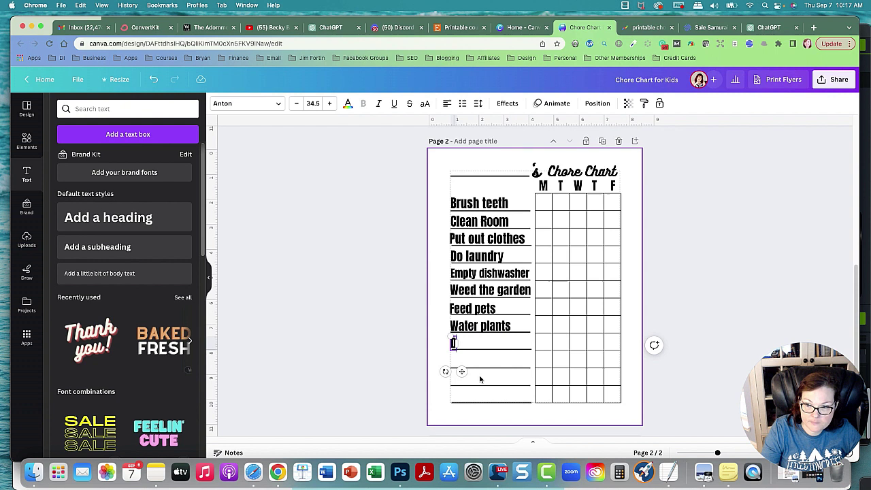
type("ting")
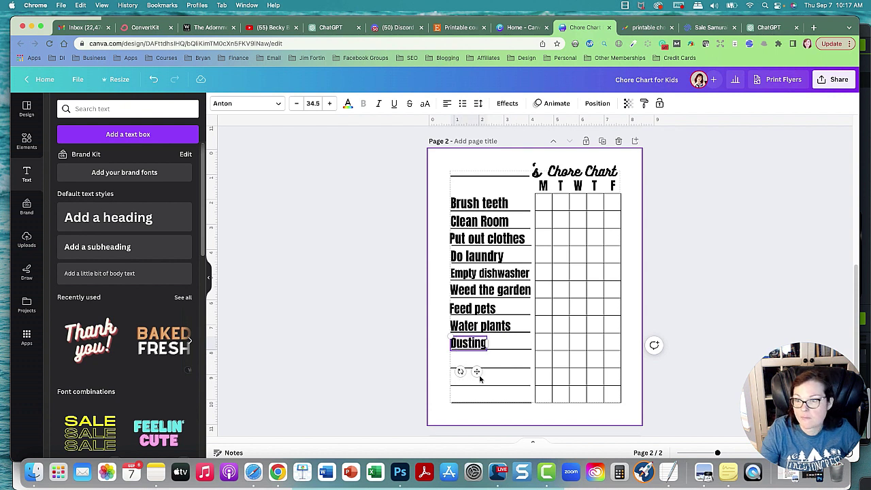
left_click(354, 277)
- Delete the blank name line beside the Chore Chart title
left_click(510, 178)
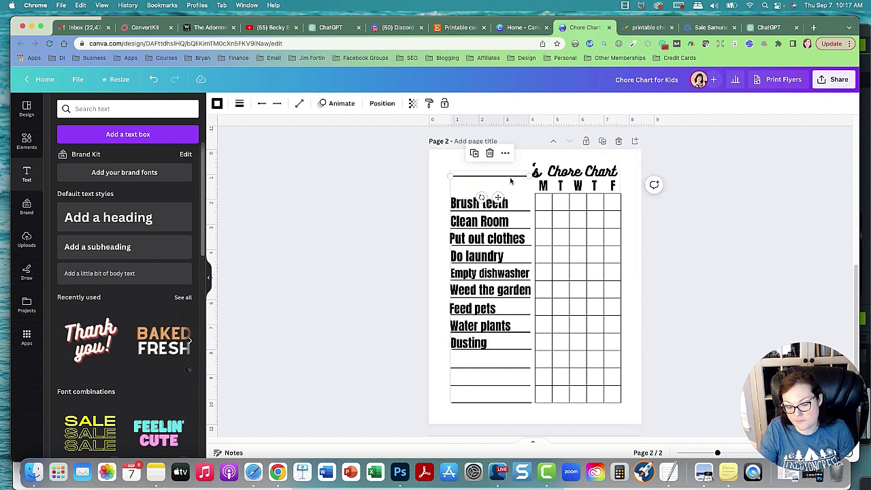
key("Delete")
left_click(535, 172)
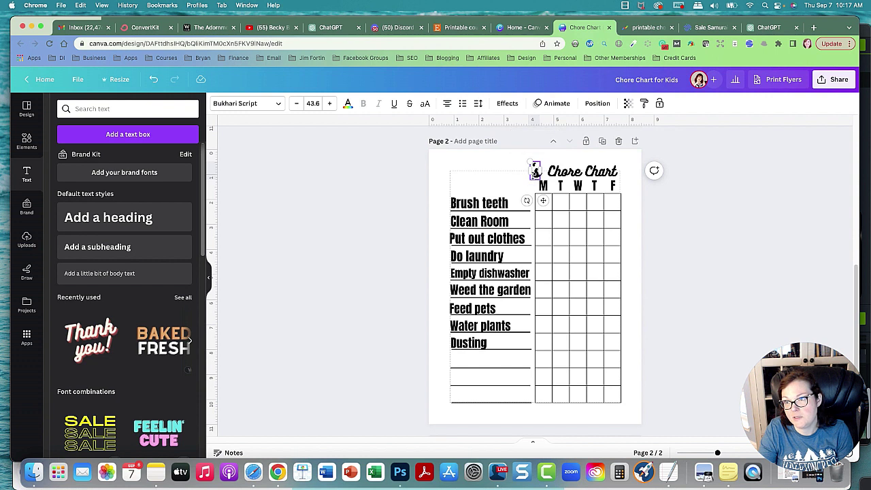
- Type the child's name with an apostrophe as separate text left of 'Chore Chart'
left_click(534, 172)
type("Bryan's")
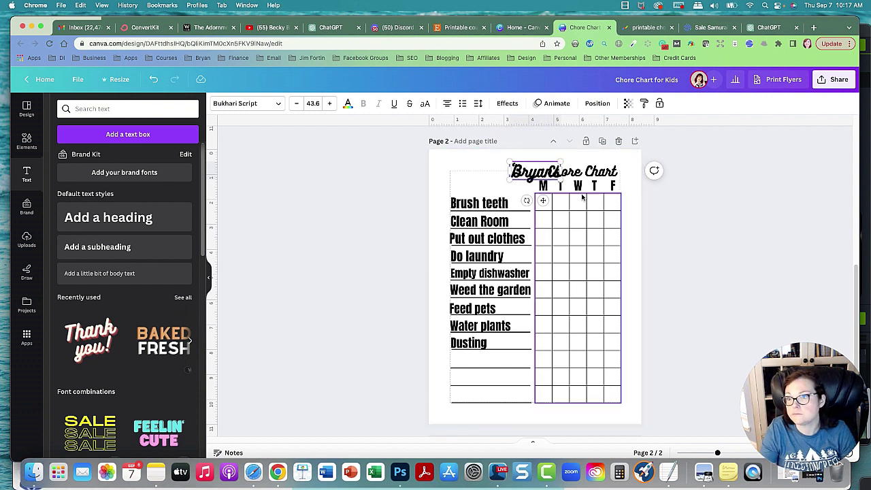
left_click_drag(534, 173, 501, 174)
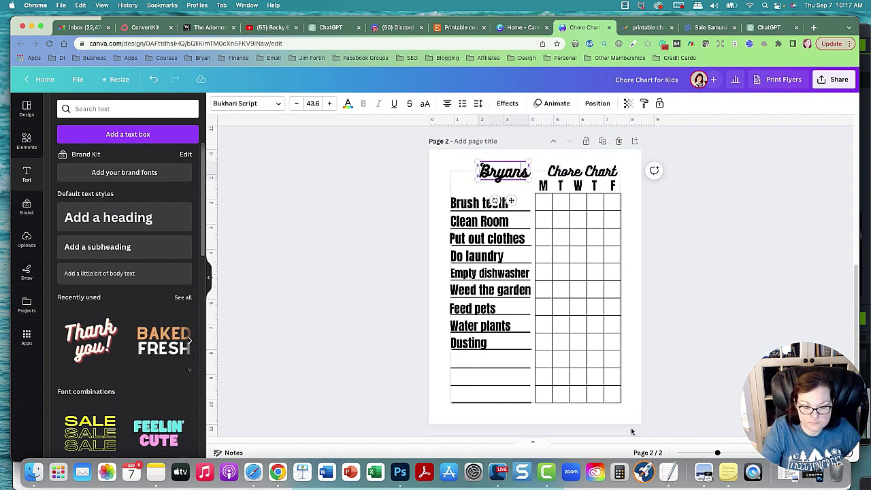
type("'")
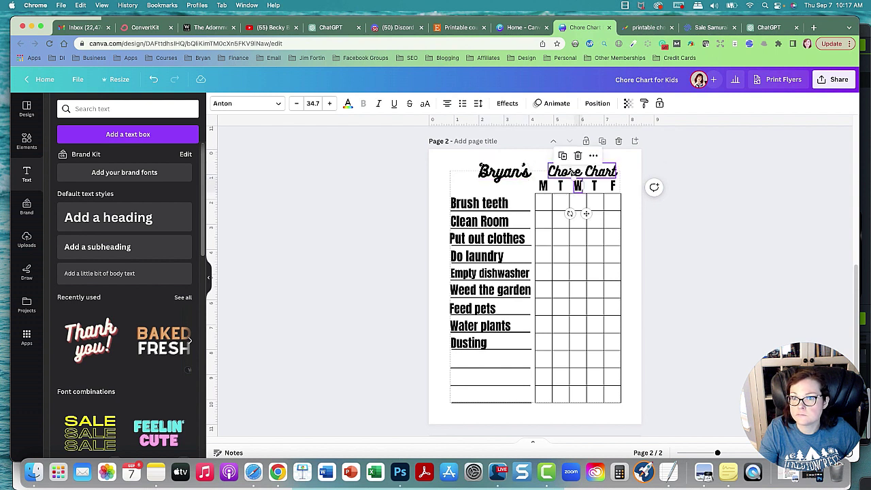
- Enlarge the 'Chore Chart' heading text to size 46.3
left_click(565, 172)
double_click(563, 171)
triple_click(563, 172)
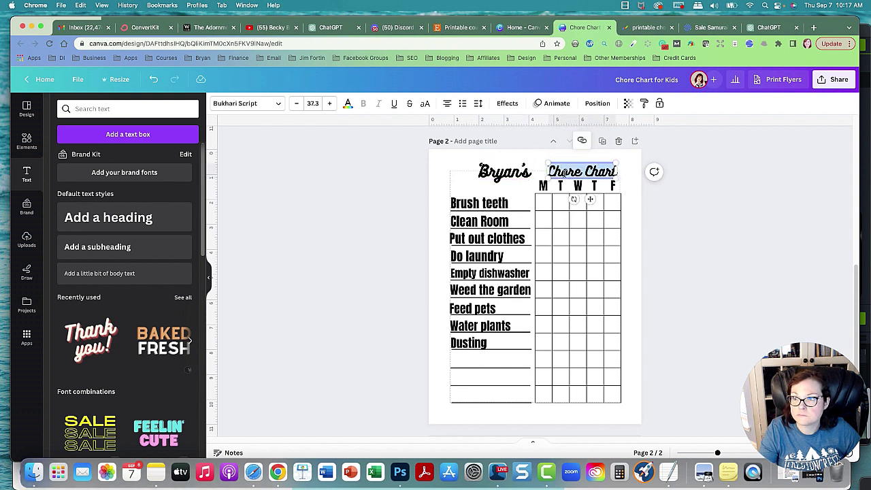
left_click(330, 103)
left_click(330, 103)
left_click(330, 103)
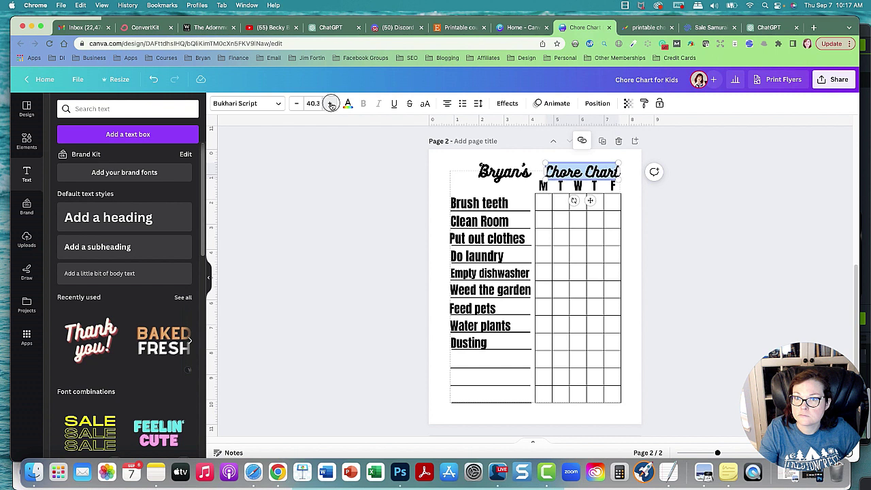
left_click(330, 103)
left_click(330, 103)
left_click(330, 104)
left_click(330, 104)
left_click(330, 103)
left_click(330, 104)
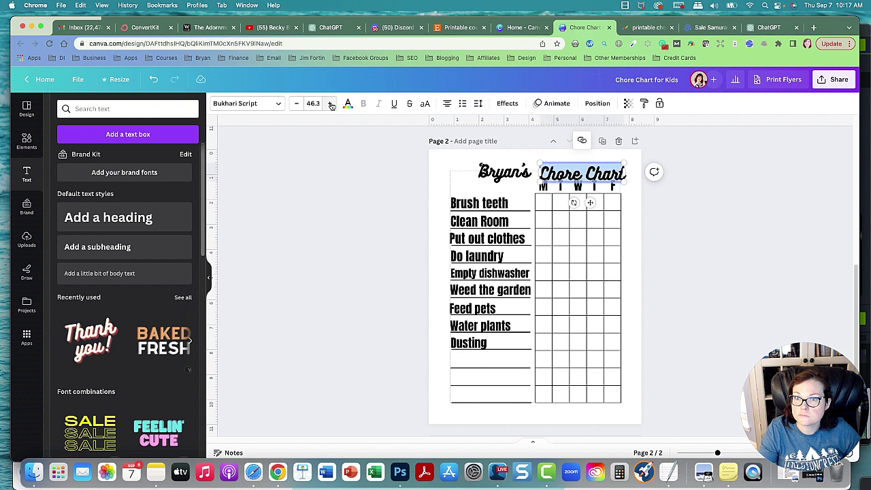
left_click(318, 179)
- Merge the name into a single '…'s Chore Chart' heading and centre it above the grid
left_click_drag(505, 174, 488, 175)
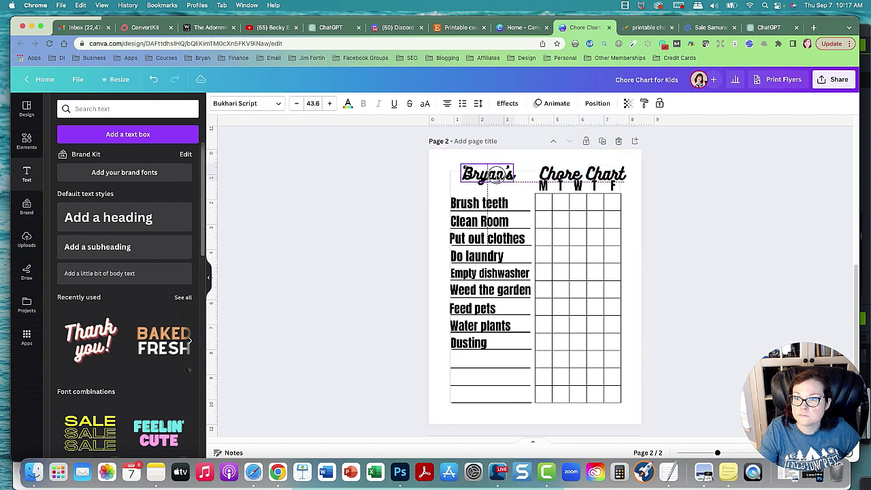
left_click_drag(580, 174, 561, 172)
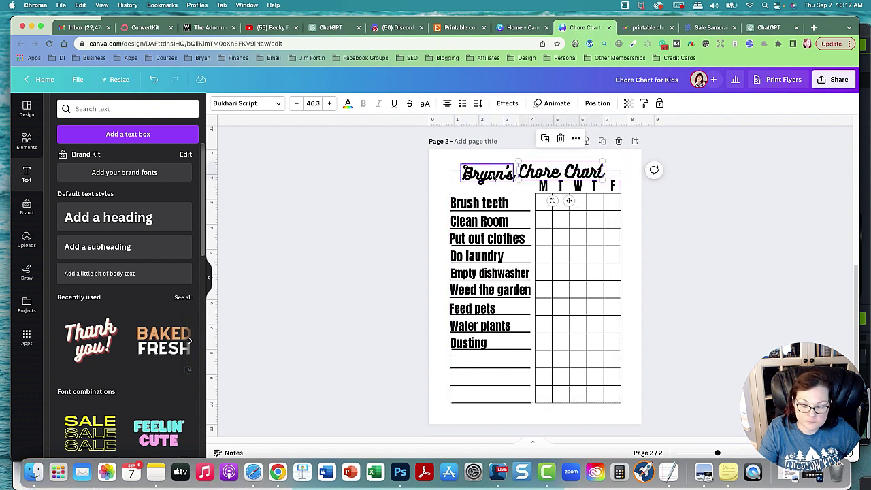
left_click_drag(495, 176, 491, 173)
key("BackSpace")
left_click(529, 171)
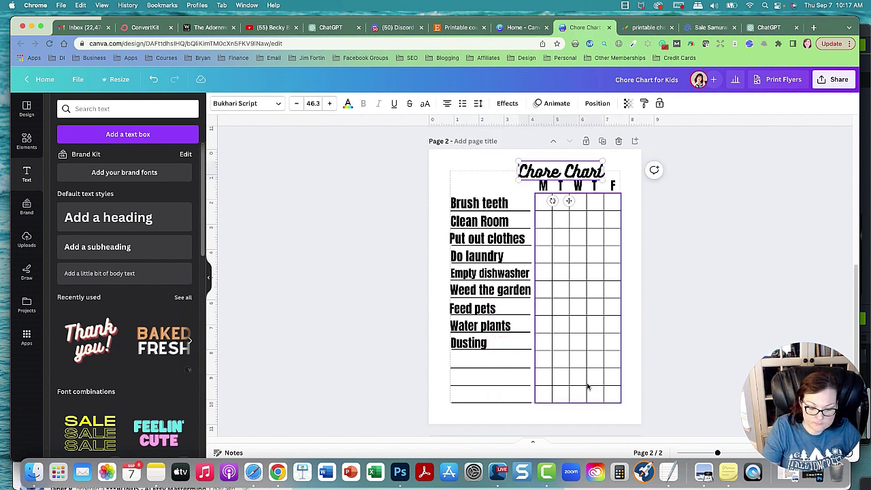
type("Bryan's")
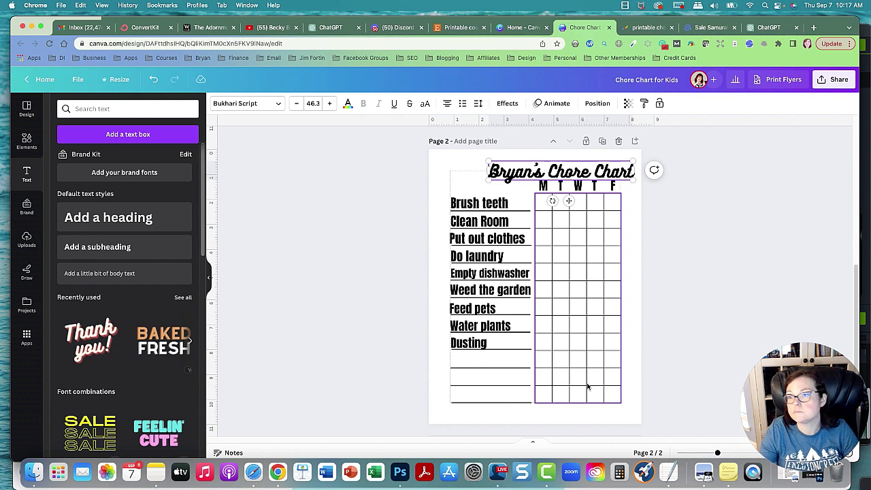
left_click(800, 233)
left_click_drag(556, 171, 530, 168)
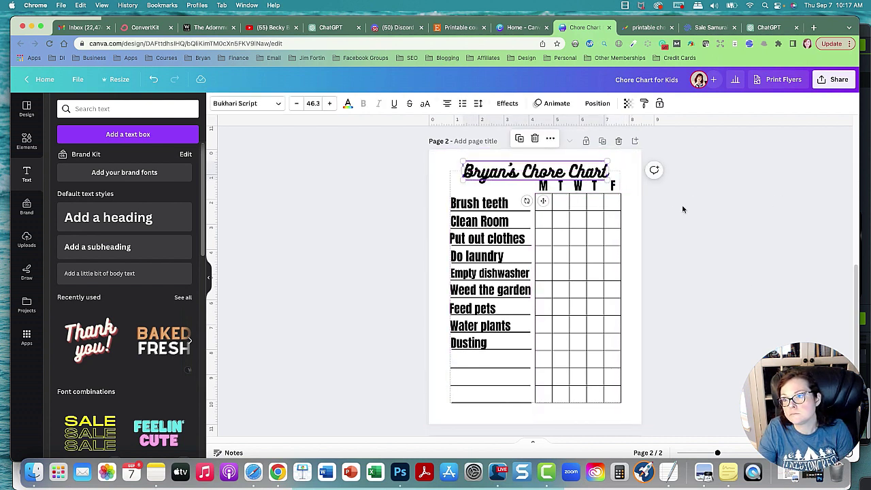
- Nudge the grid, M–F day headings and chore list down two steps
double_click(613, 185)
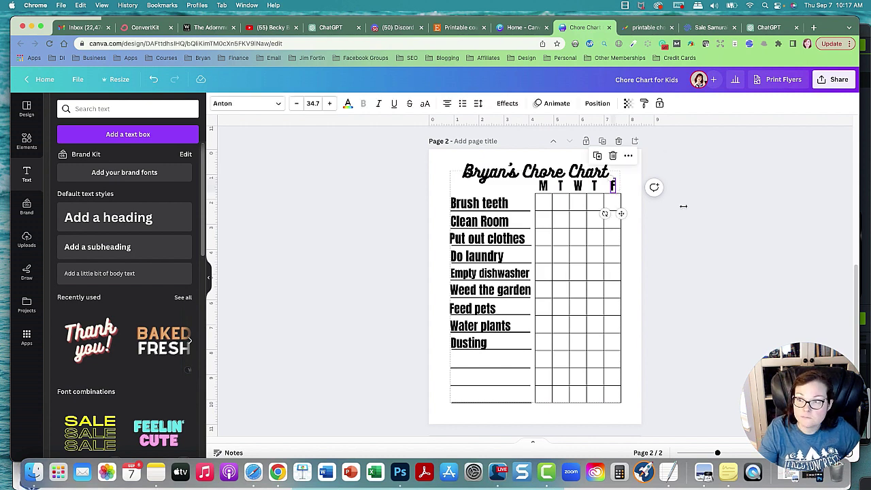
left_click_drag(629, 181, 416, 431)
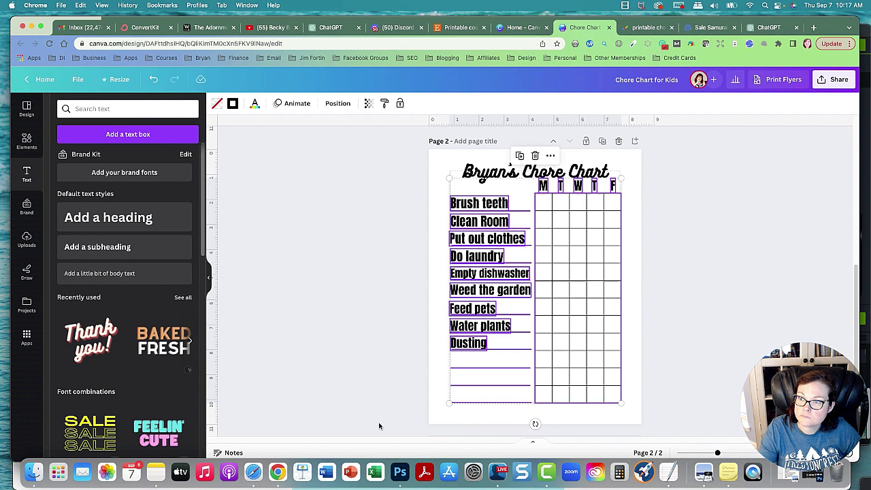
key("Down")
key("Down")
key("Down")
key("Down")
key("Down")
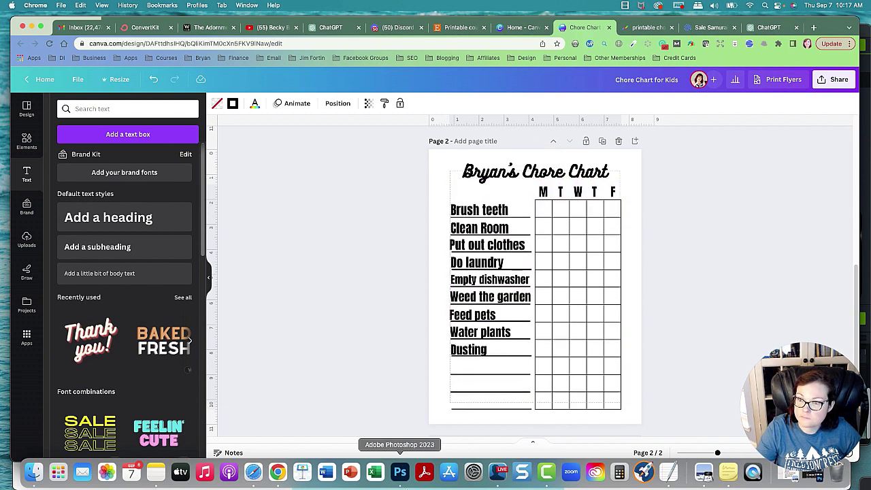
key("Down")
key("Down")
left_click(642, 220)
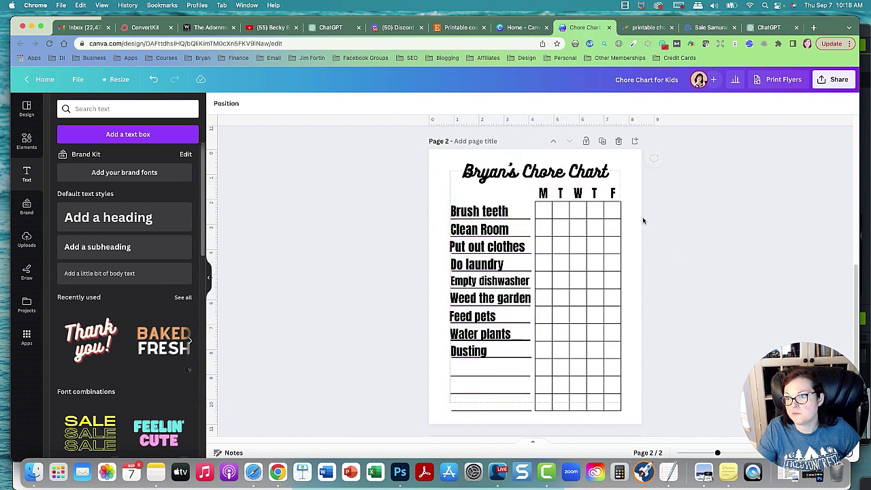
- Nudge the chart title down one step
left_click(441, 175)
key("Down")
key("Down")
key("Down")
key("Down")
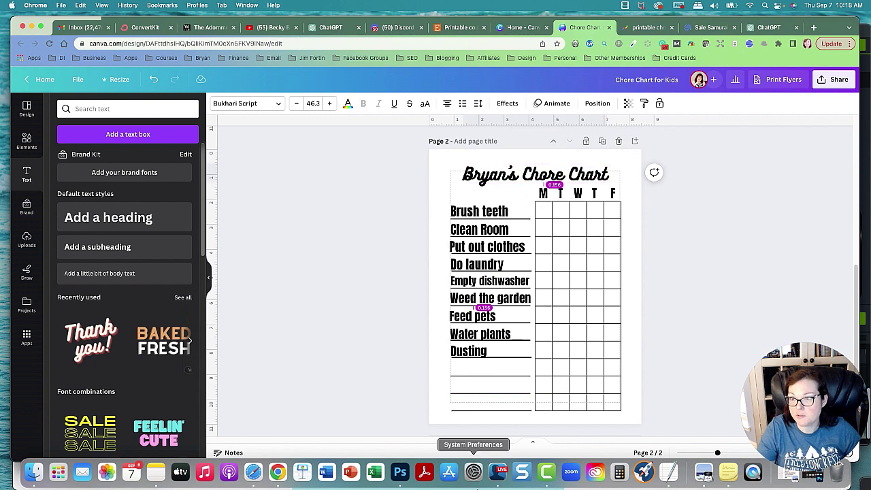
left_click(724, 328)
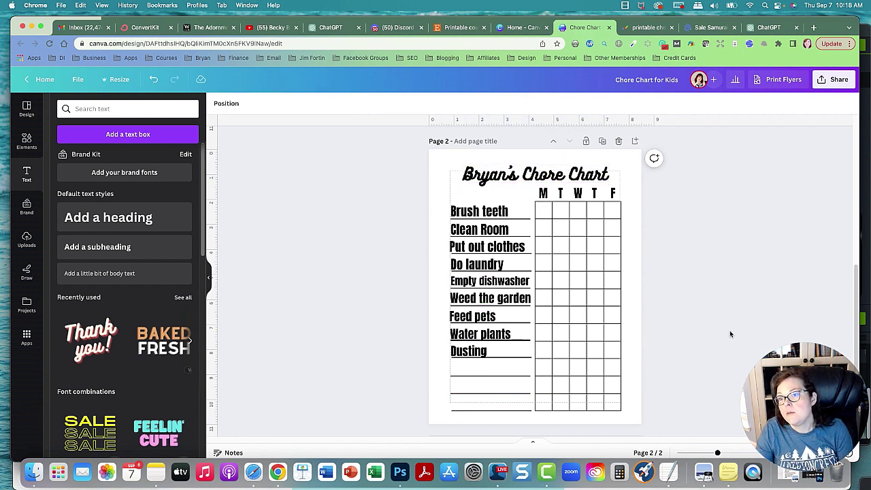
- Scroll through ChatGPT's suggested chores for a 7-year-old, then return to the Canva chart
left_click(755, 27)
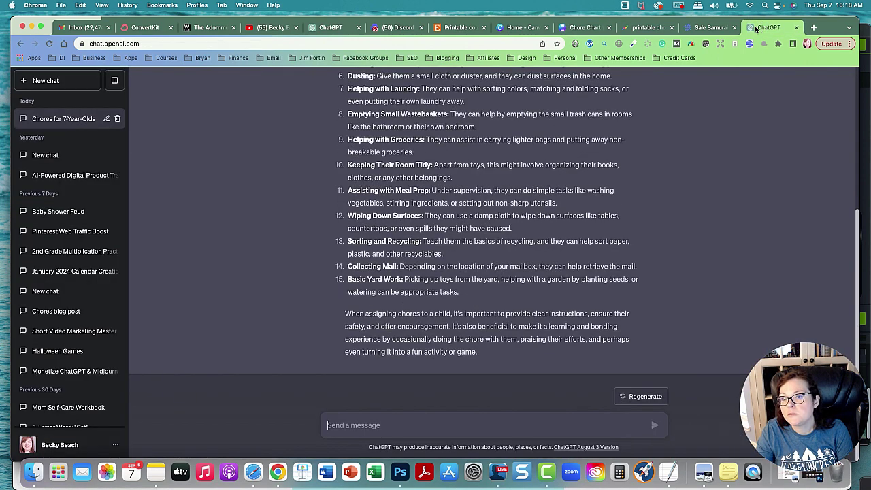
scroll(735, 224, "up", 3)
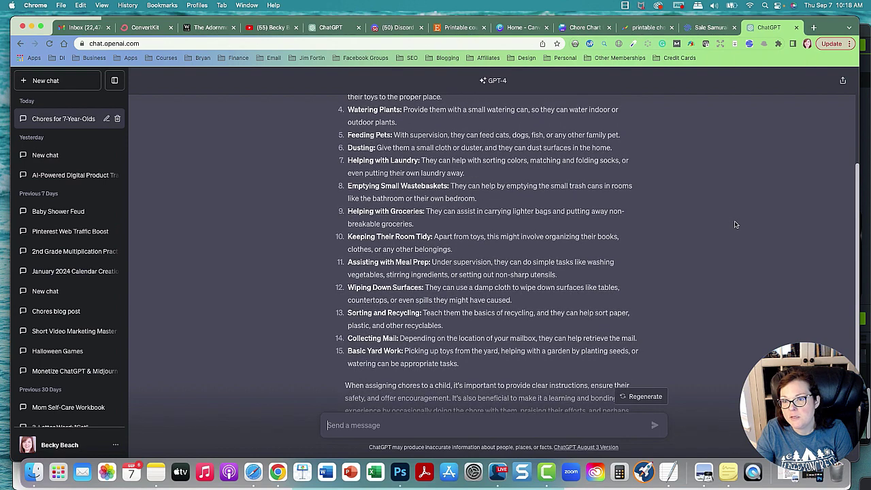
scroll(735, 225, "up", 1)
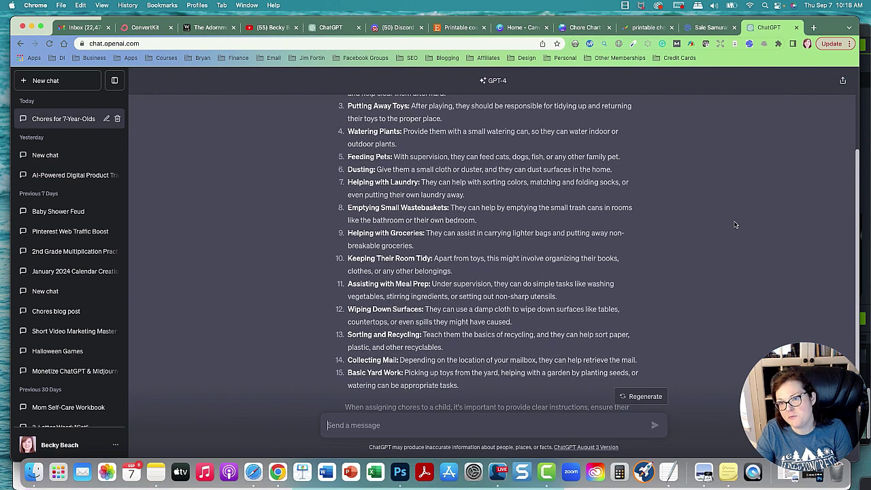
scroll(735, 225, "up", 5)
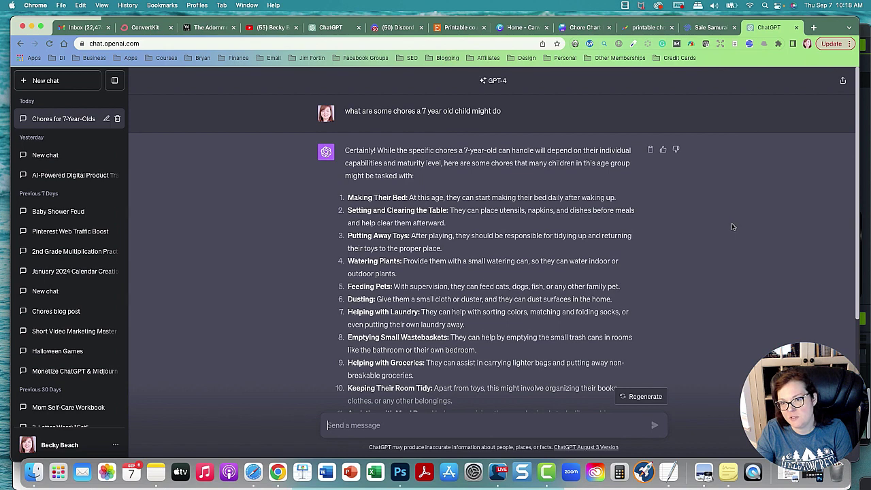
scroll(731, 244, "down", 1)
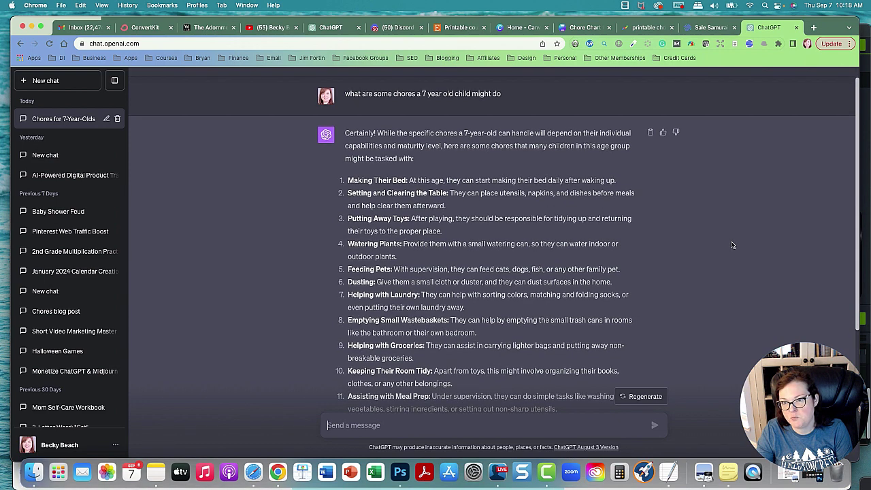
scroll(732, 245, "down", 1)
scroll(732, 245, "down", 3)
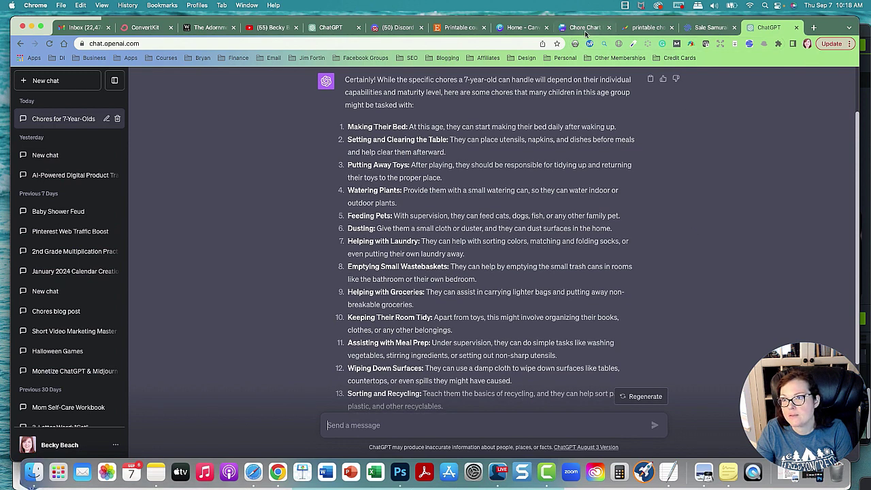
left_click(585, 27)
left_click(761, 28)
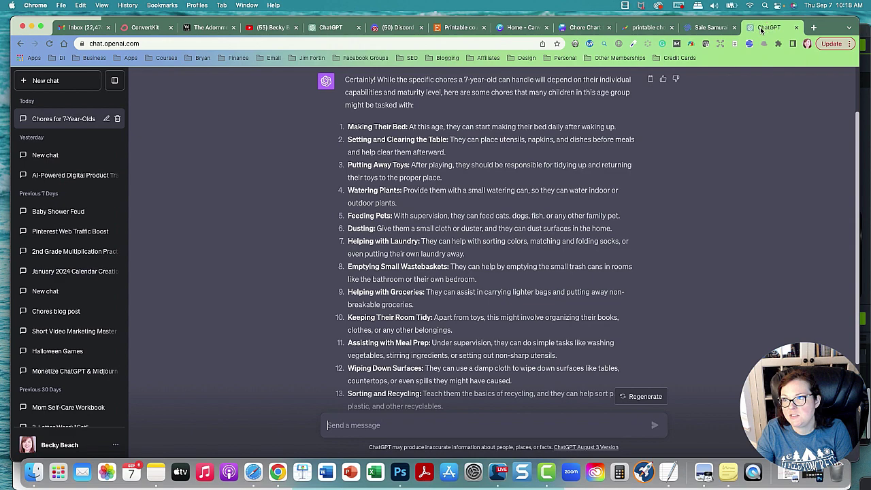
scroll(720, 272, "down", 2)
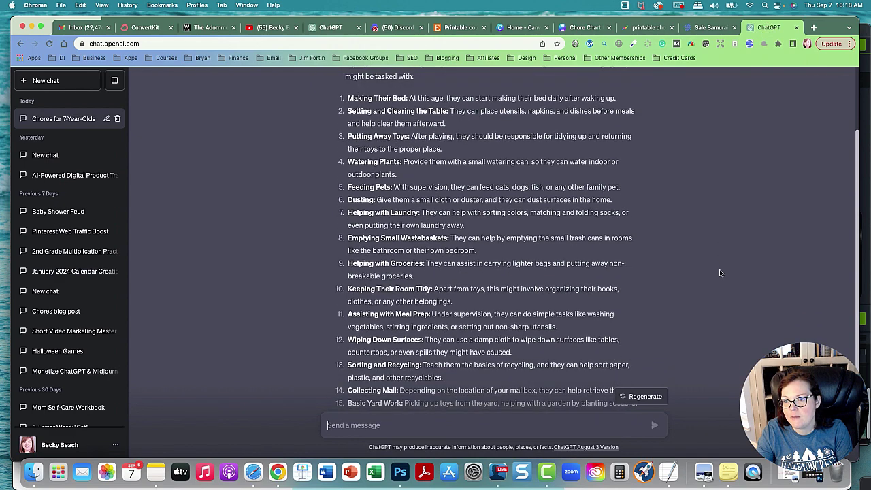
scroll(720, 273, "down", 1)
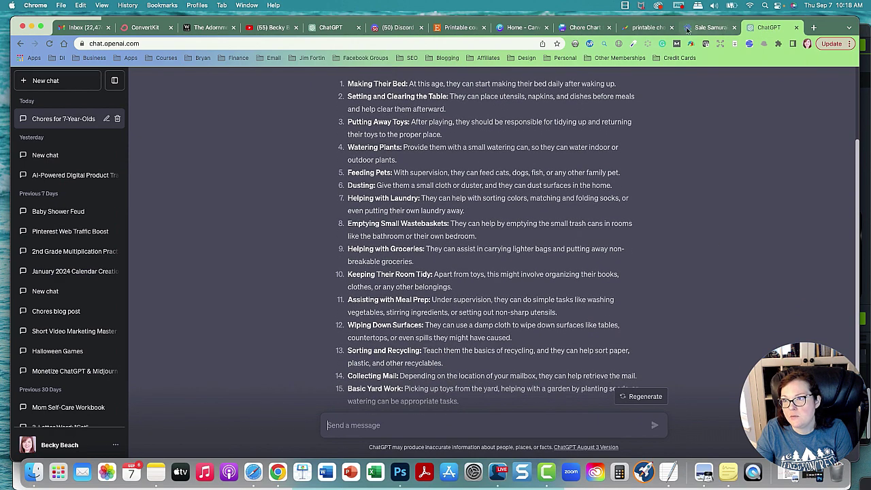
left_click(583, 27)
- Duplicate the Dusting label one row down and change it to 'Recycling'
left_click(476, 355)
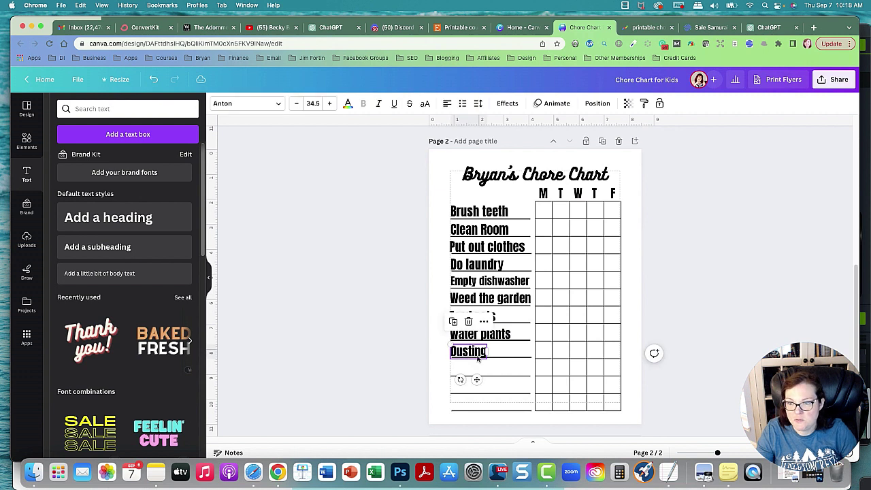
left_click_drag(477, 356, 480, 371)
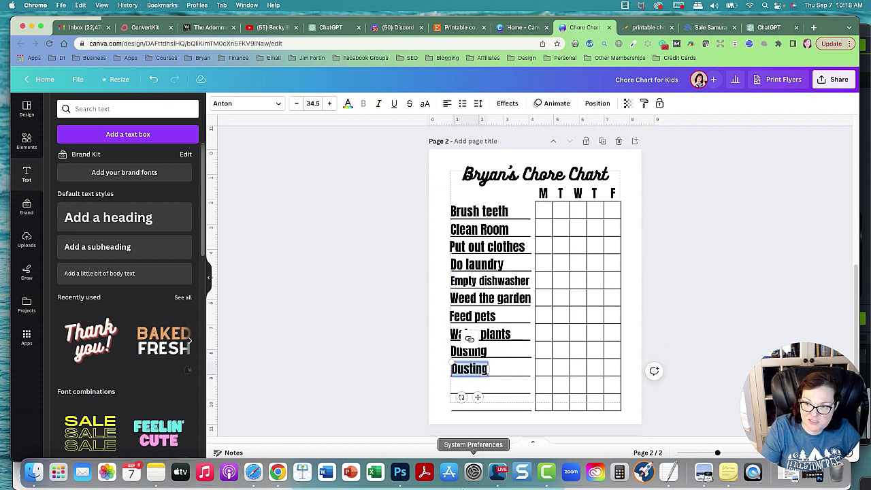
type("Recyc")
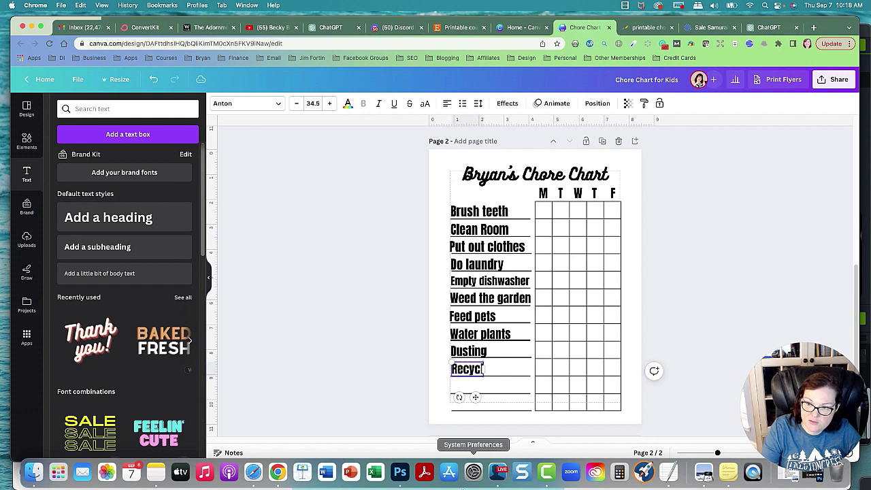
type("ling")
left_click(712, 300)
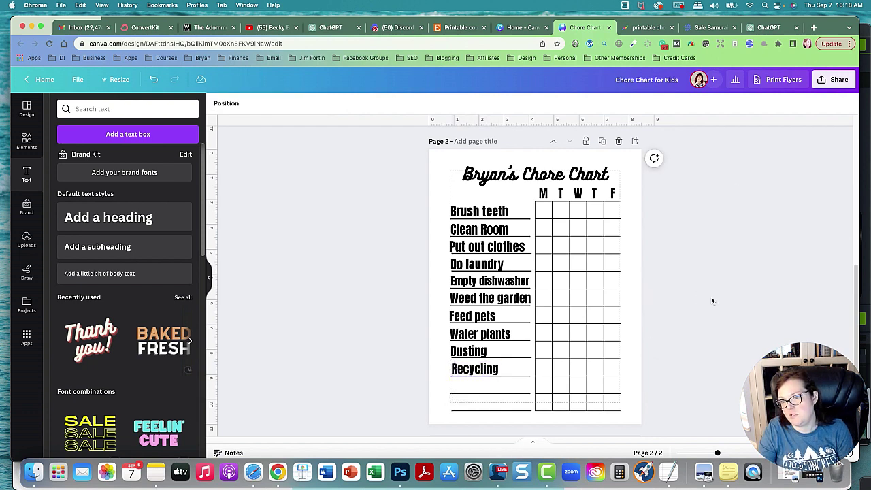
left_click(766, 27)
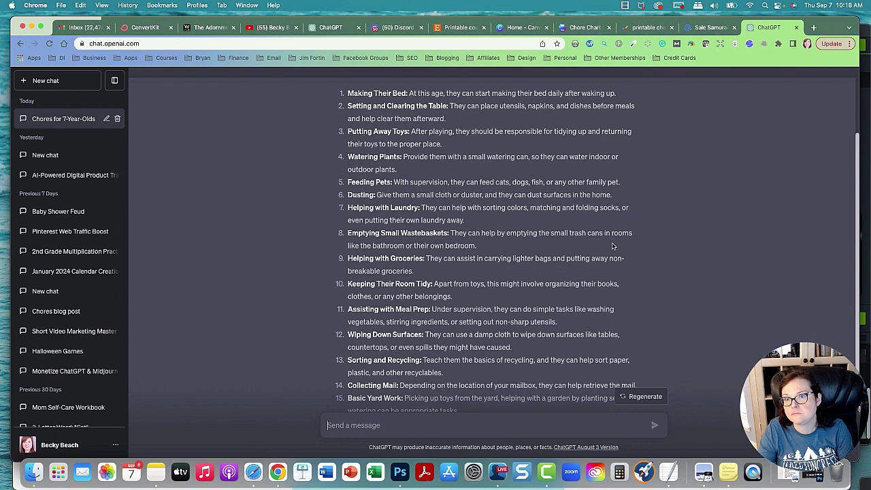
- Look over ChatGPT's 15 chore suggestions again, then select the Recycling label in Canva
scroll(612, 247, "down", 1)
scroll(613, 247, "up", 2)
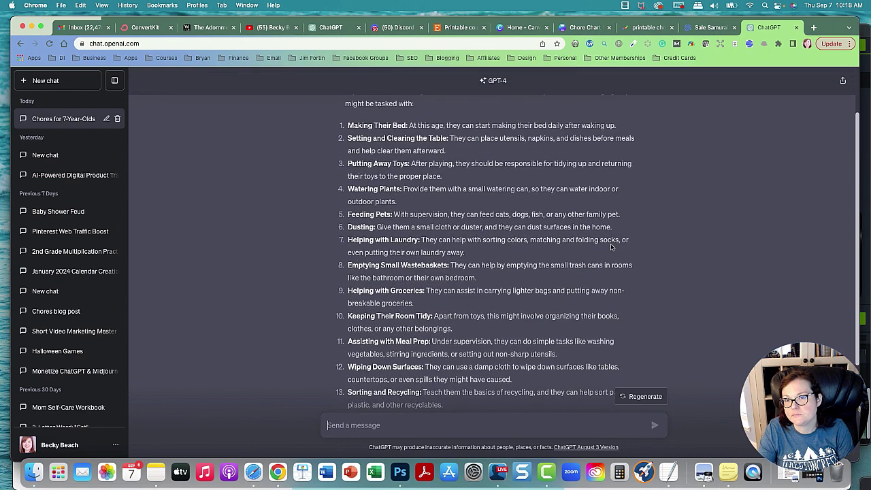
scroll(610, 247, "down", 2)
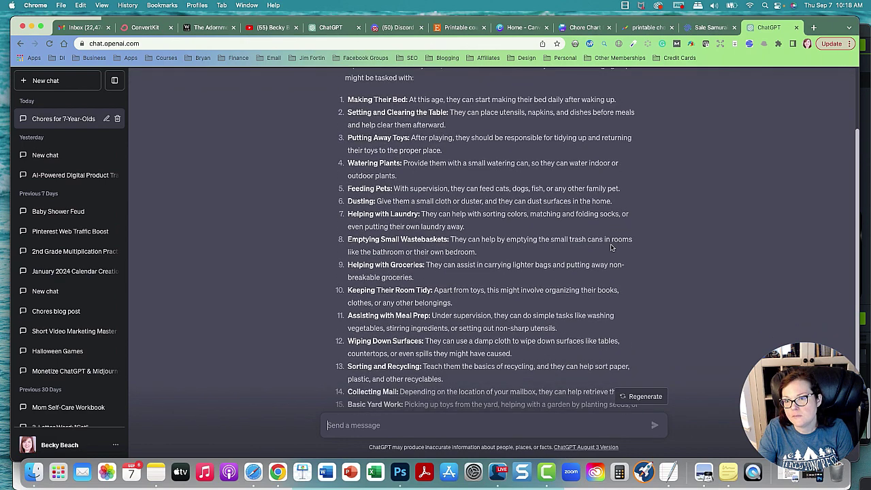
scroll(610, 245, "down", 1)
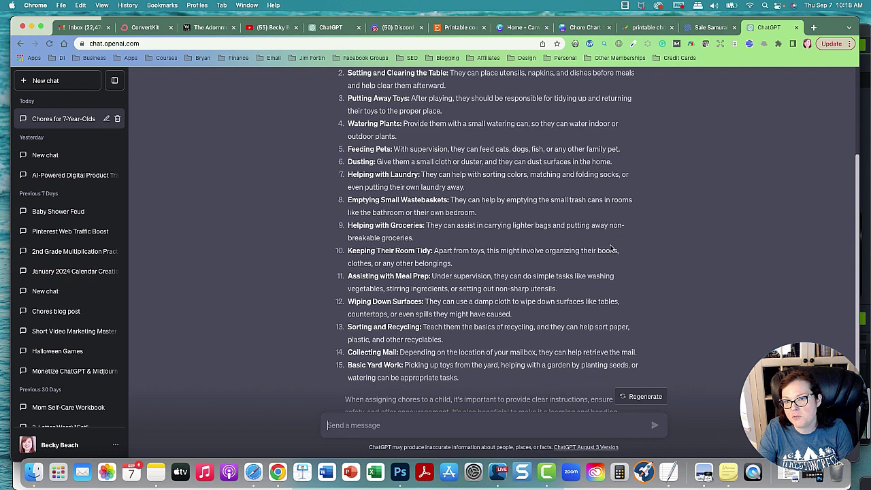
scroll(611, 247, "down", 1)
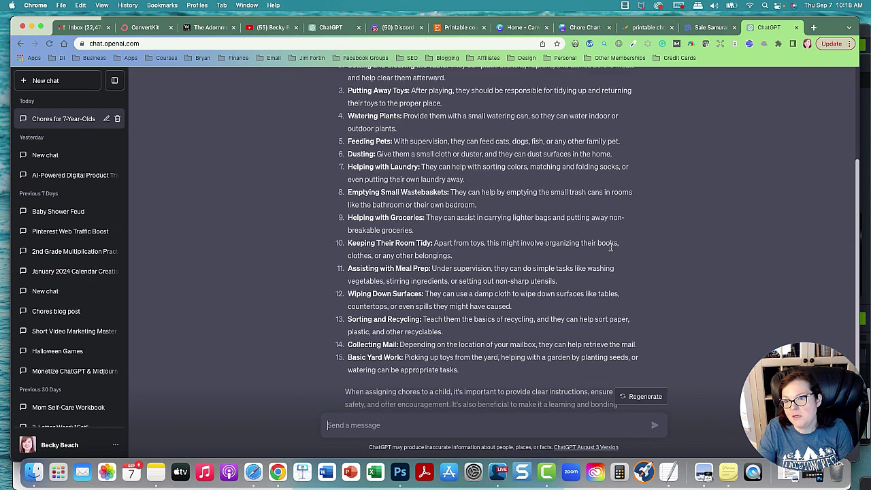
scroll(609, 248, "up", 3)
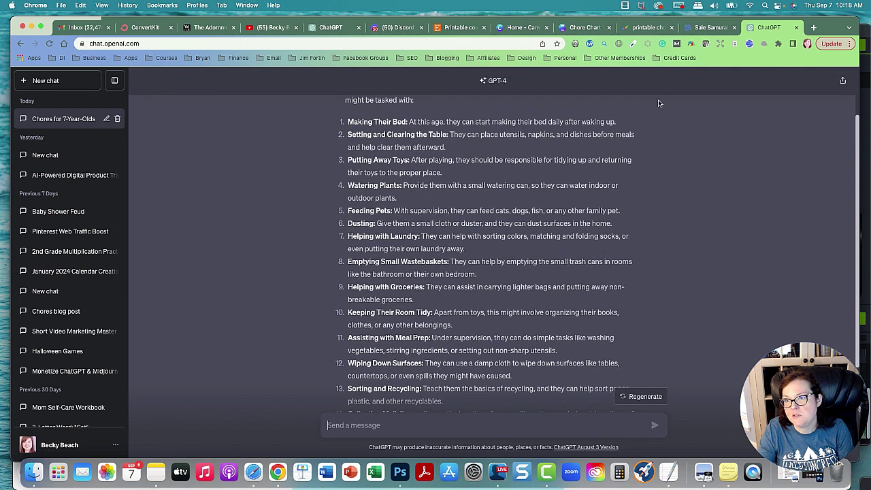
left_click(585, 27)
left_click(487, 373)
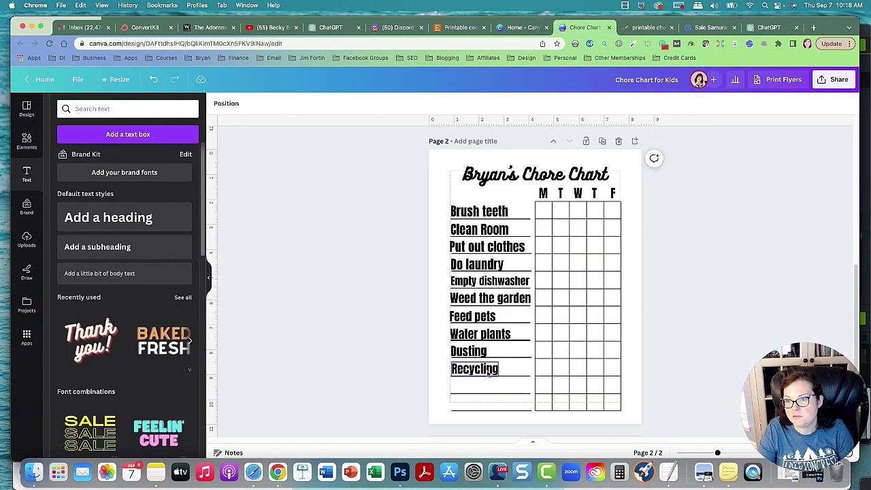
- Copy the Recycling label into the next row and rename it 'Emptying trash'
key("super+d")
left_click_drag(480, 371, 477, 387)
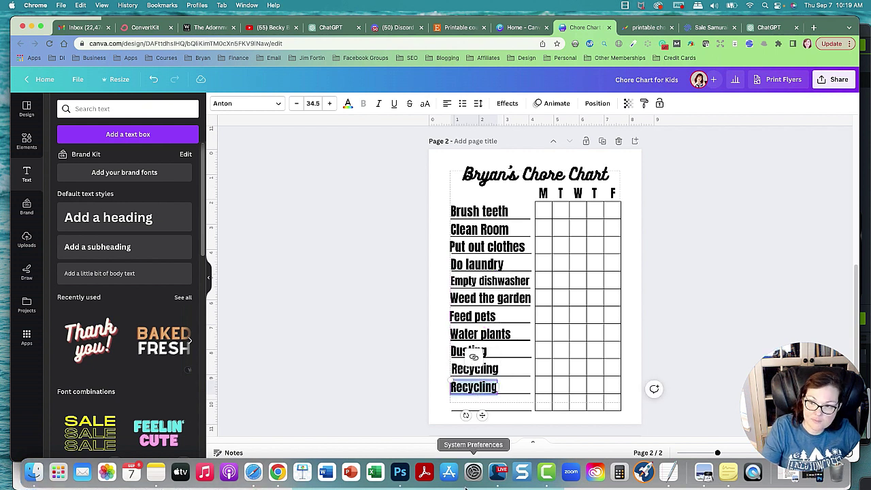
type("Emp")
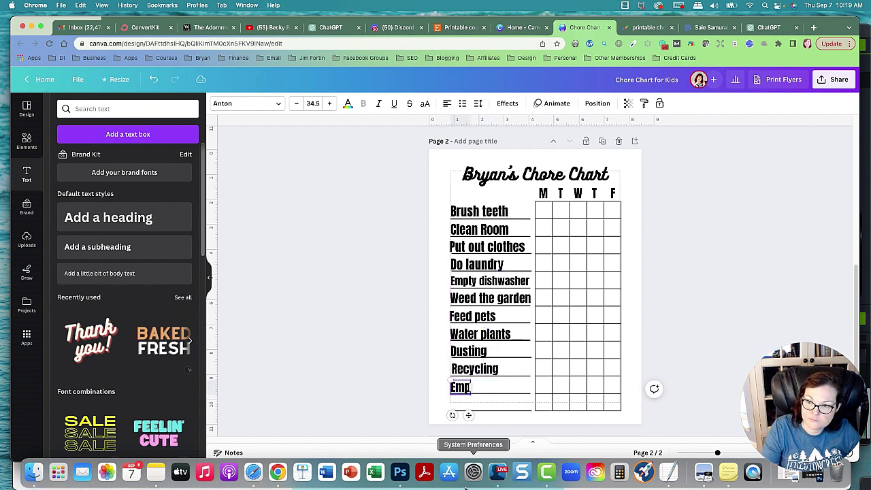
type("tying trash")
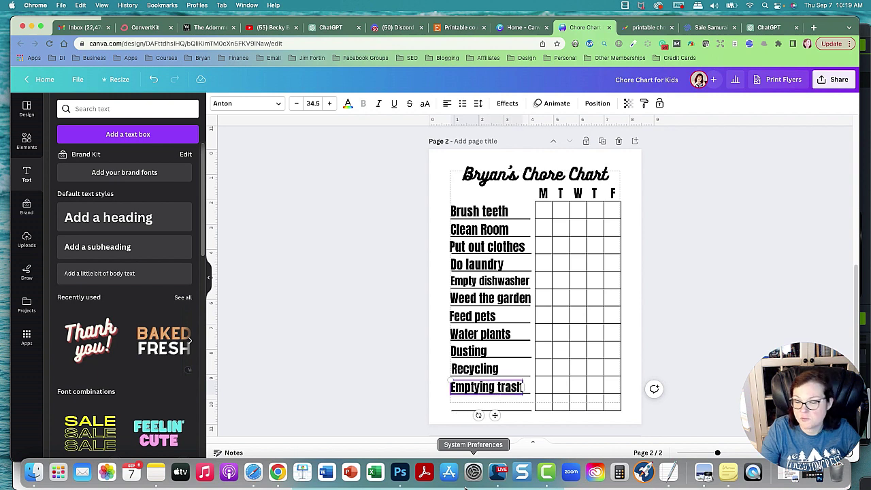
left_click(705, 315)
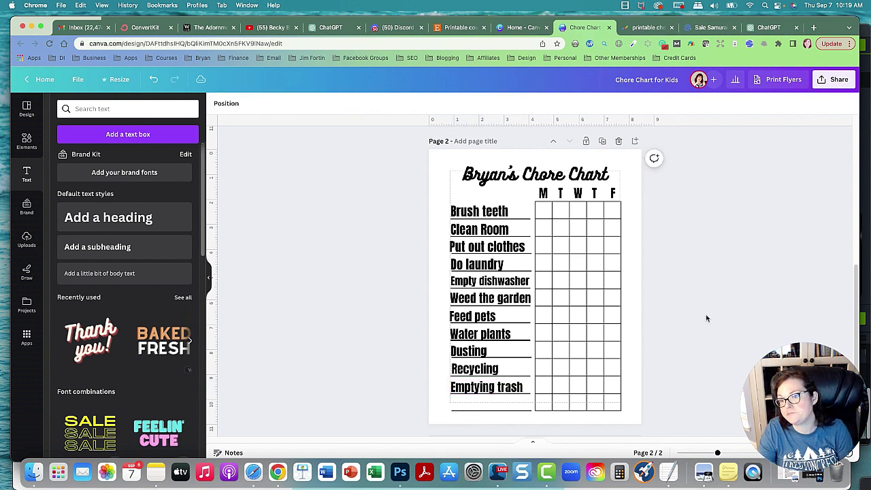
left_click(766, 27)
scroll(695, 210, "up", 2)
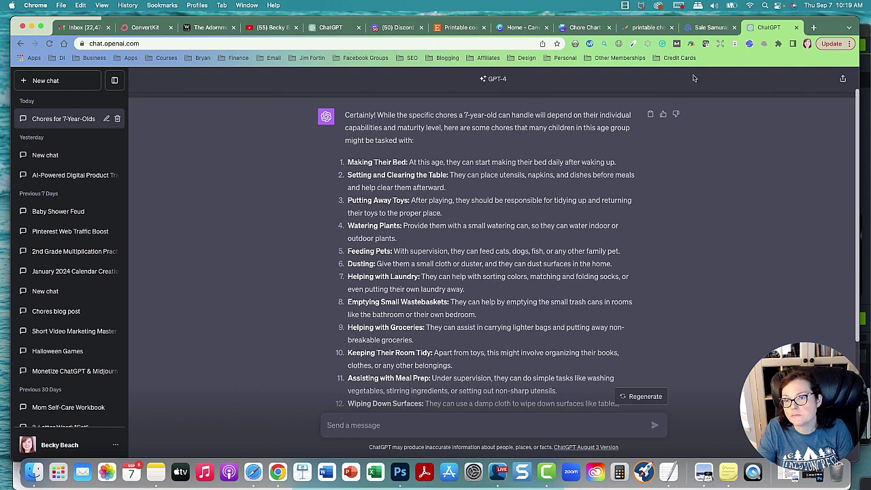
left_click(585, 27)
- Copy Emptying trash into the bottom row and change it to 'Make the bed'
left_click(511, 382)
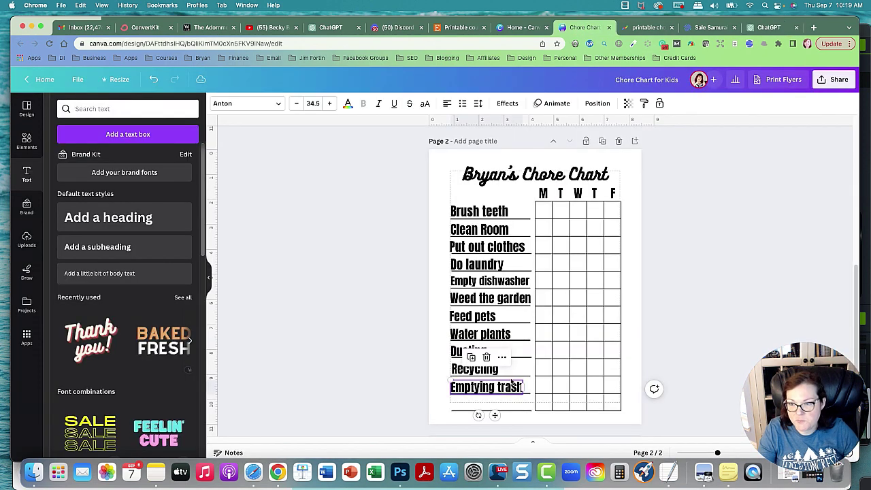
left_click_drag(491, 388, 490, 405)
double_click(490, 405)
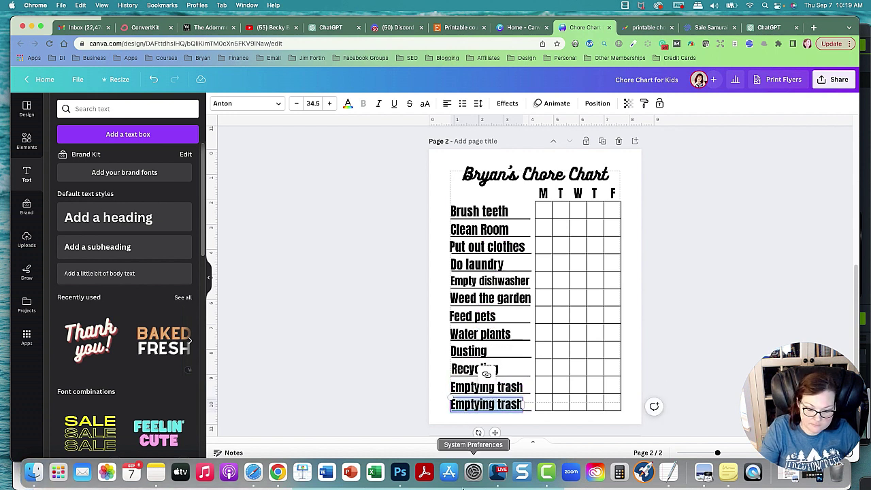
type("Make the bed")
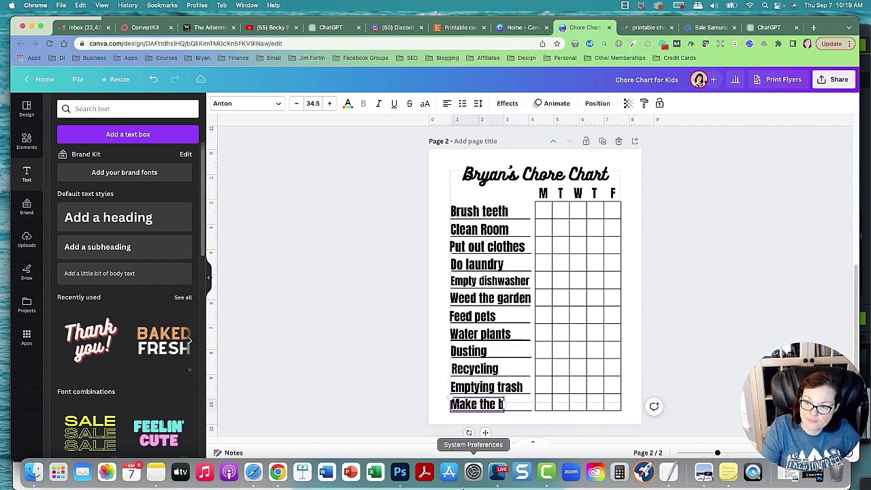
left_click(649, 334)
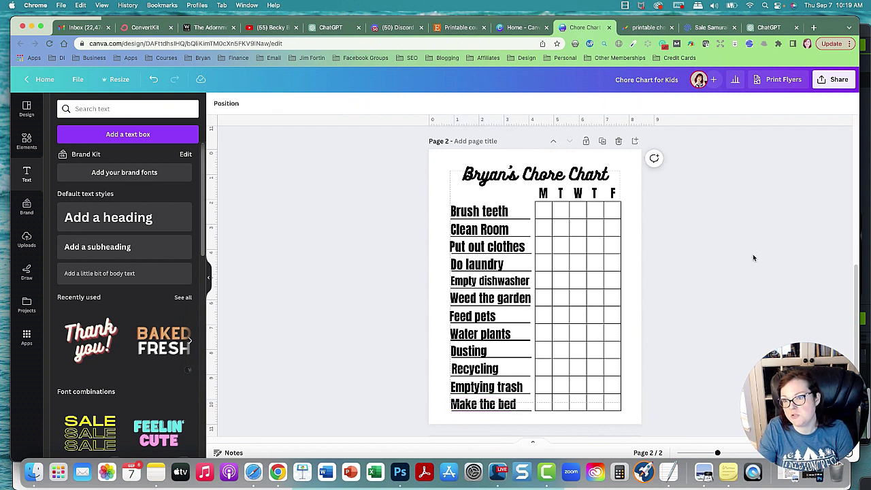
left_click(515, 175)
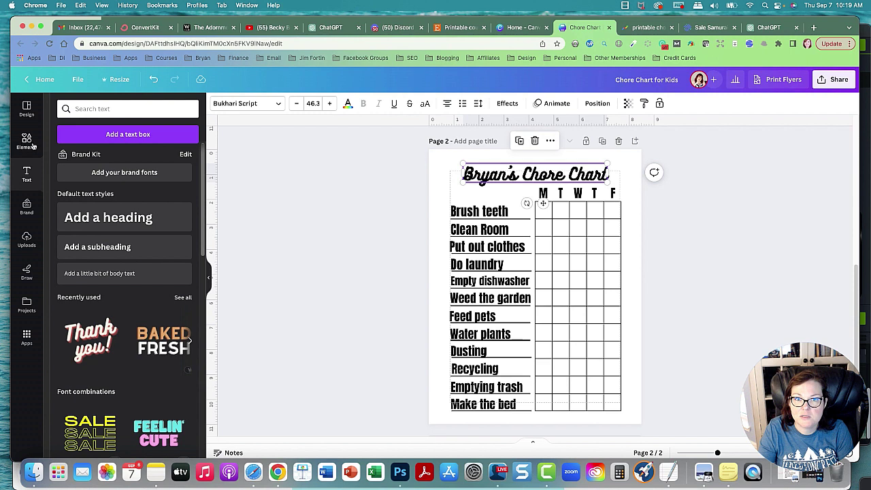
left_click(503, 106)
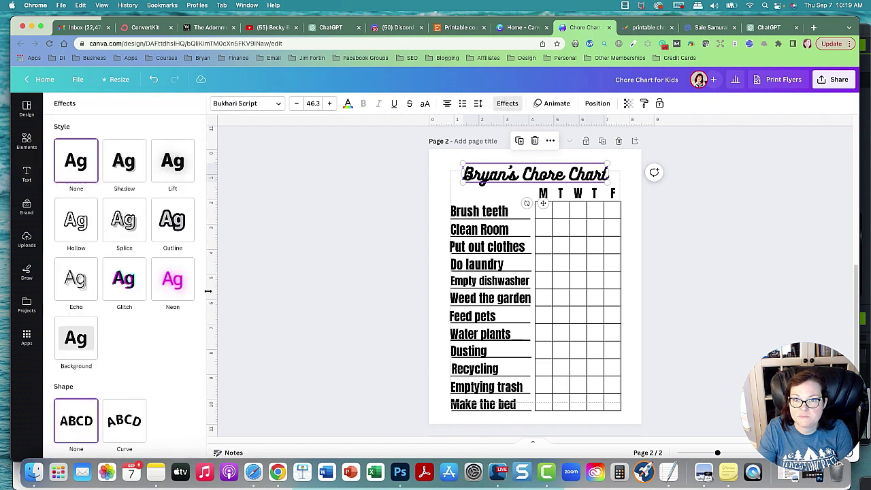
left_click(125, 216)
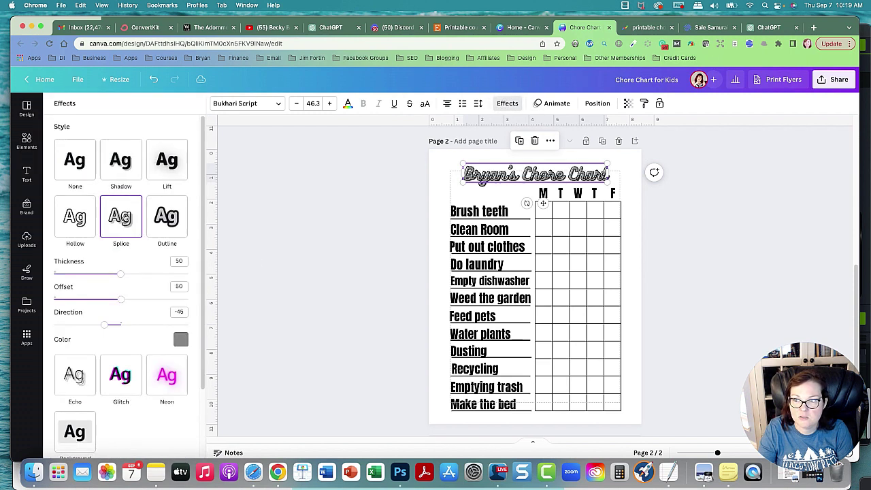
left_click(158, 222)
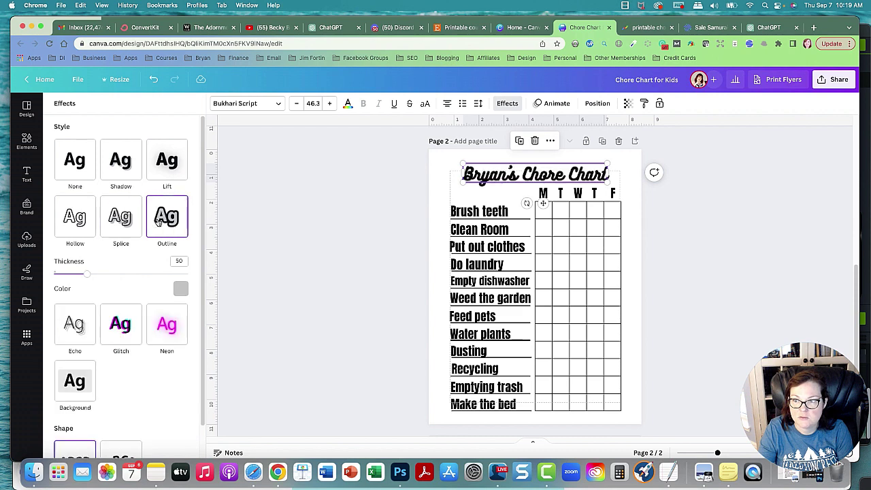
left_click(167, 162)
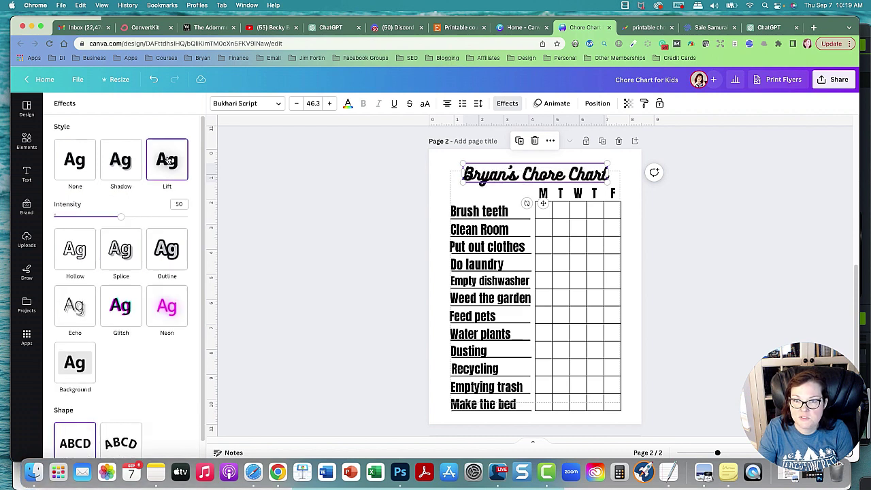
left_click(129, 169)
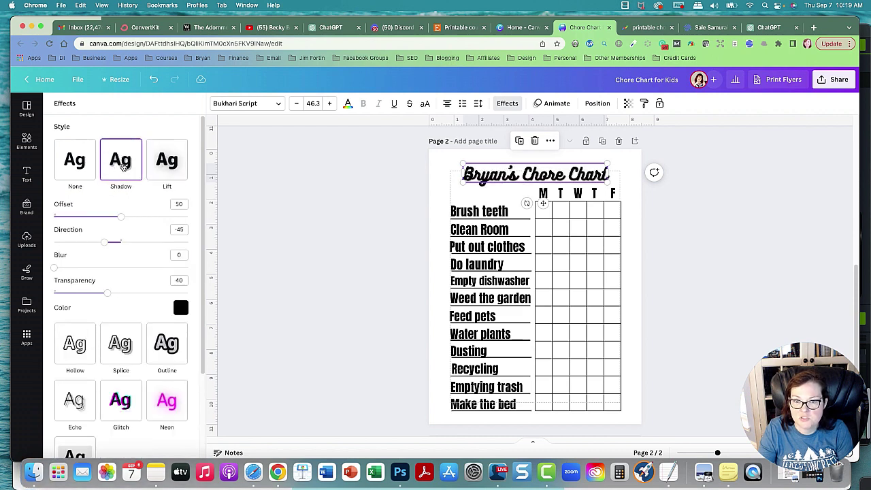
left_click(121, 401)
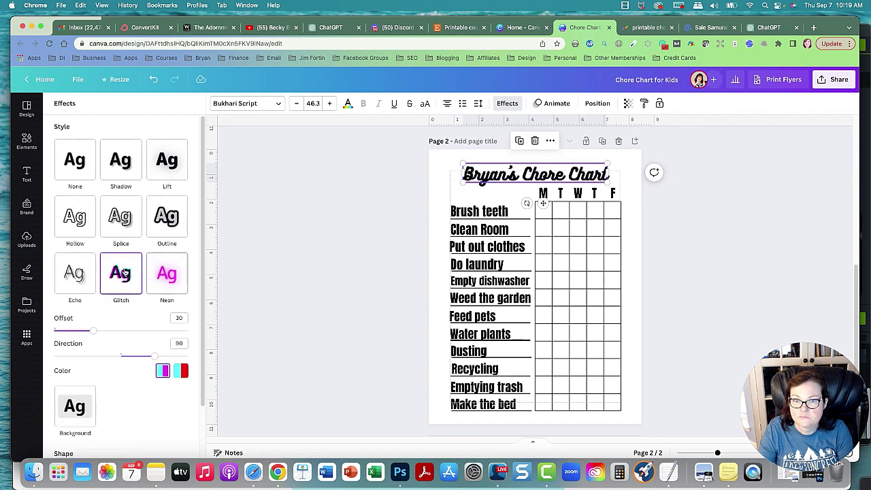
- Recolour the title text to a custom orange, #E67A37
left_click(27, 174)
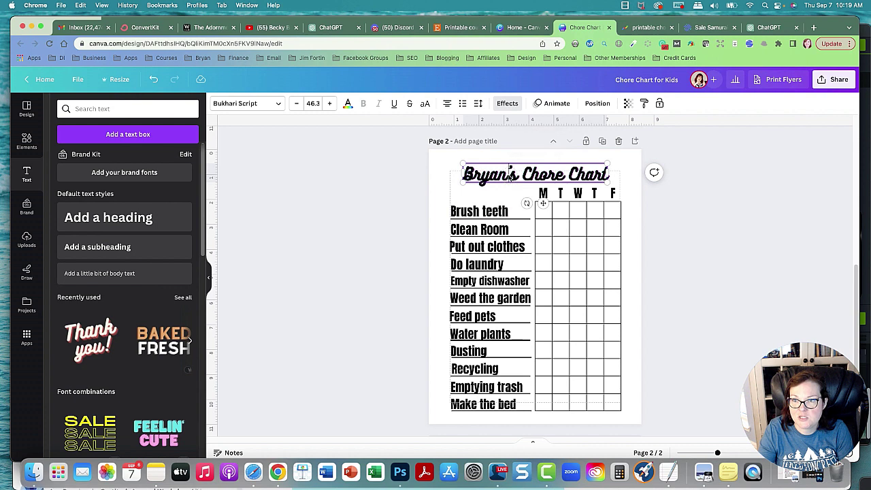
left_click(347, 104)
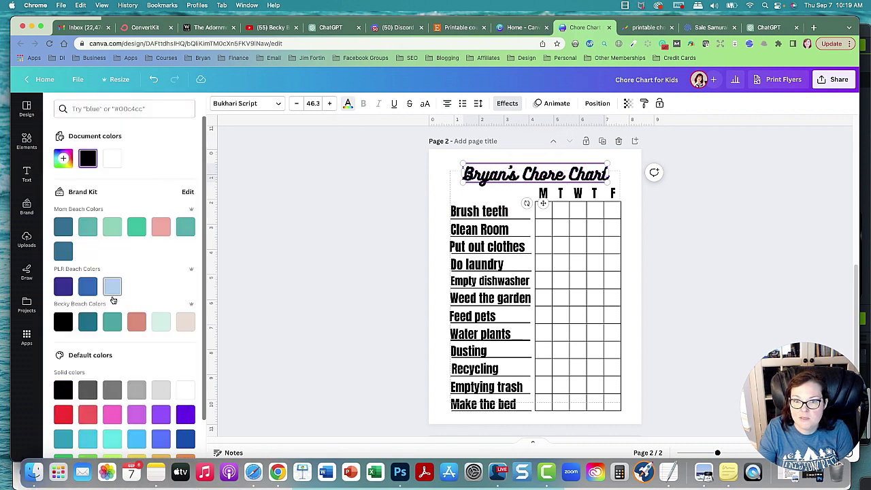
scroll(123, 299, "down", 2)
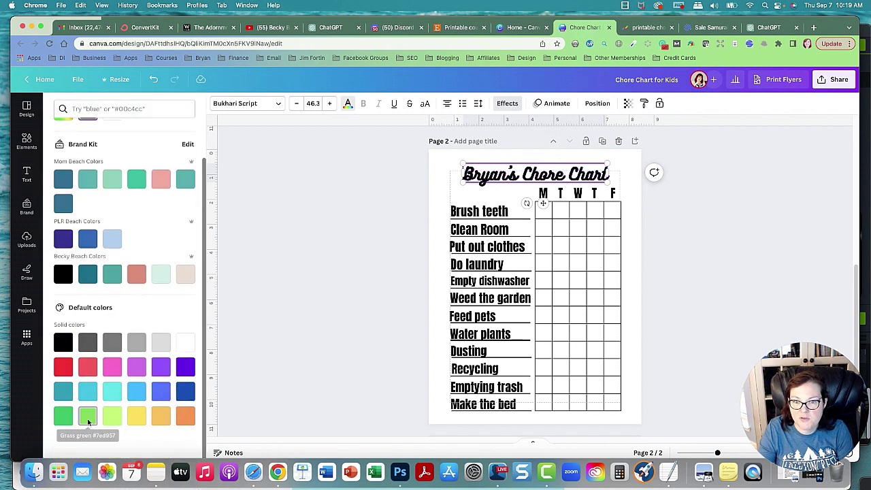
left_click(158, 417)
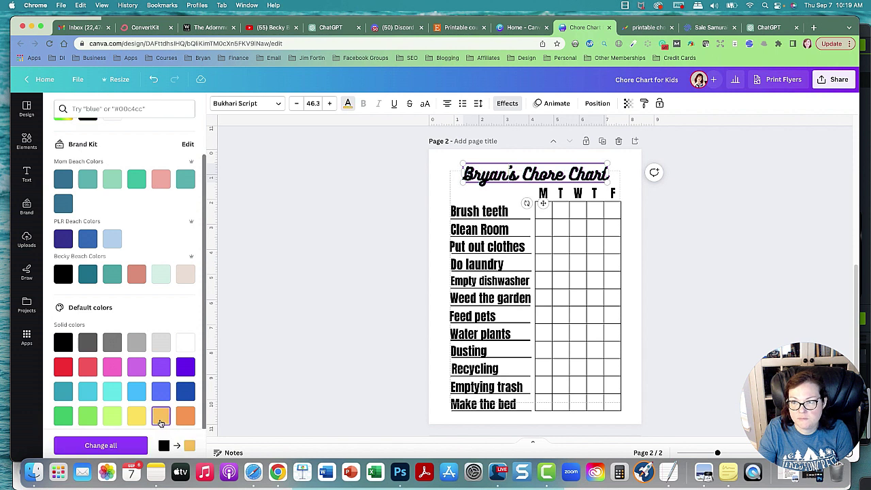
double_click(480, 173)
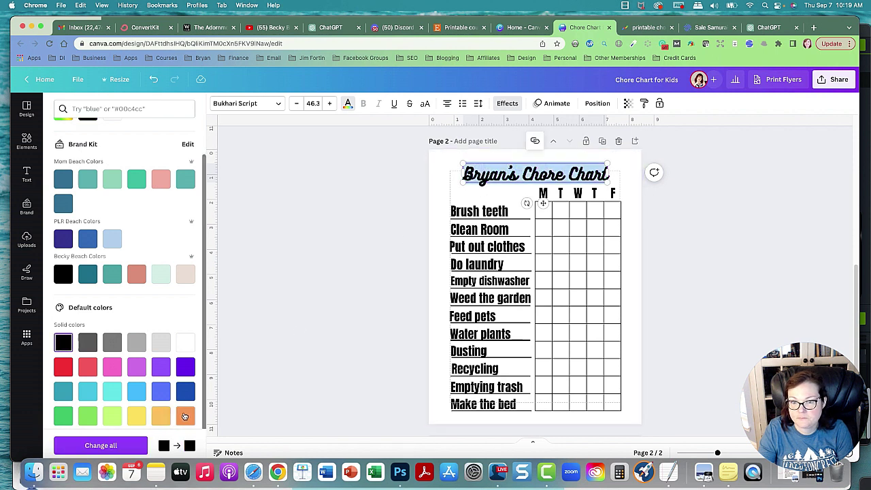
left_click(185, 417)
scroll(171, 273, "up", 2)
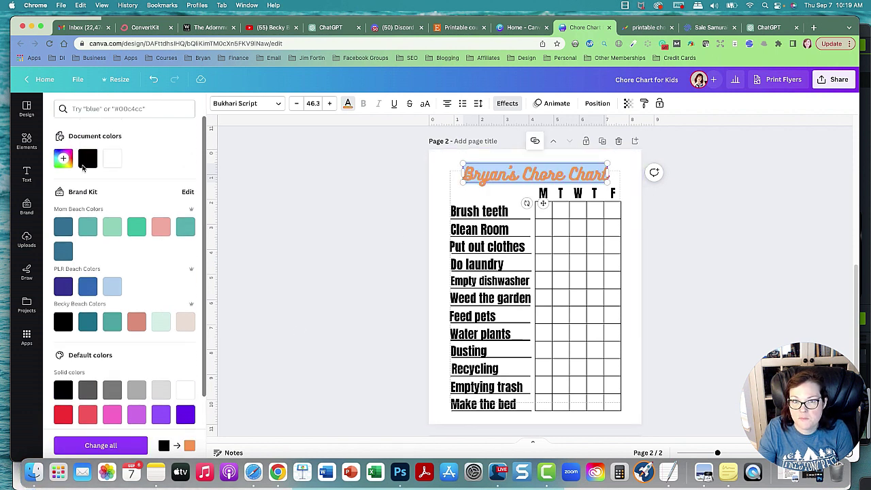
left_click(63, 158)
left_click_drag(149, 184, 157, 184)
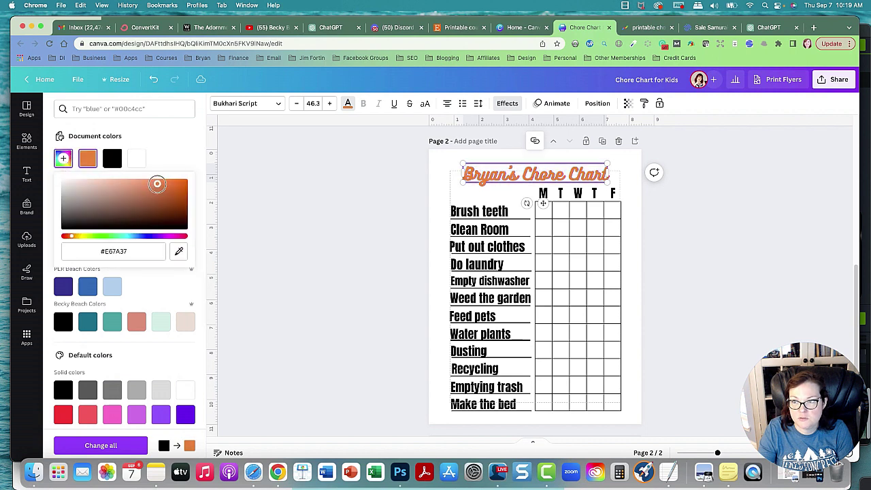
left_click(282, 232)
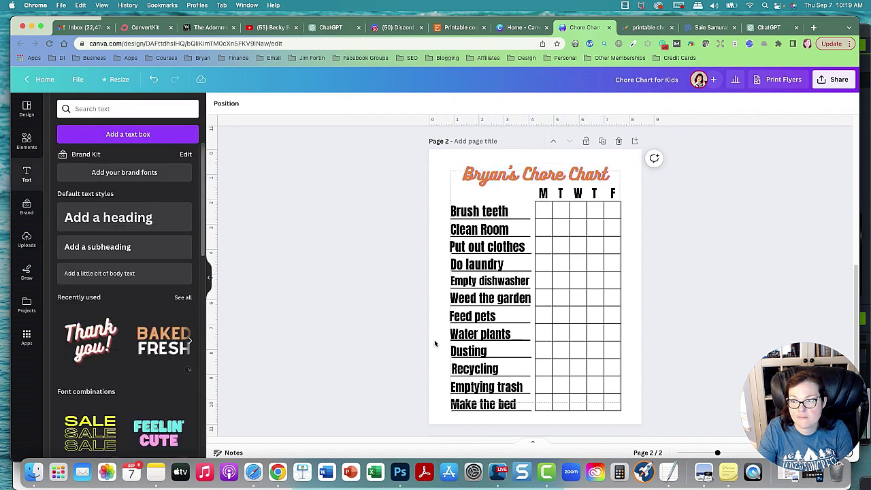
- Turn the grid lines orange using the document's orange swatch
left_click_drag(649, 422, 397, 188)
left_click(232, 104)
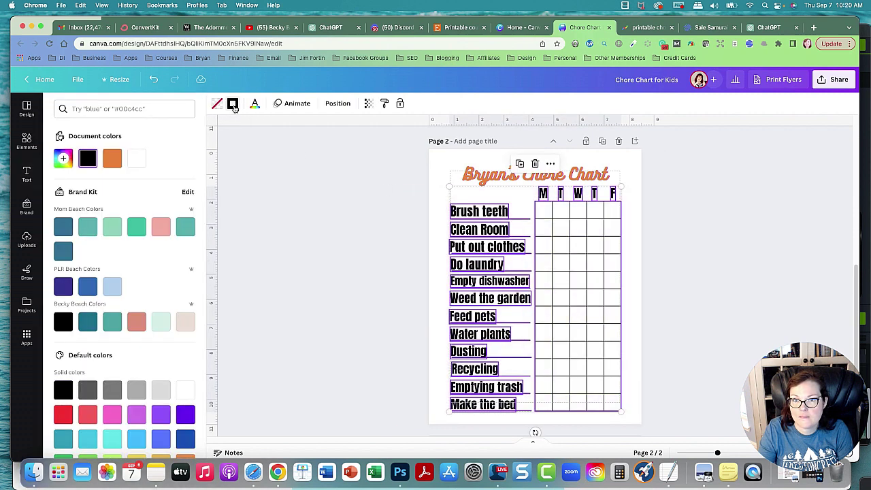
left_click(106, 159)
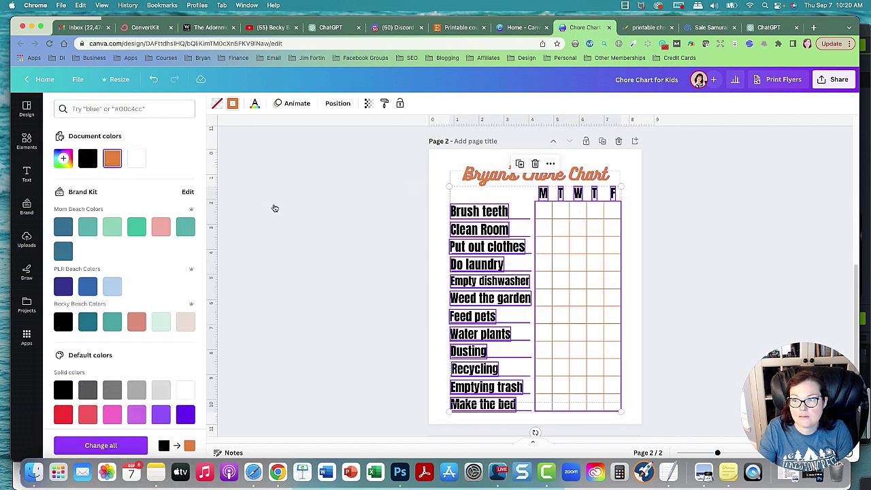
left_click(304, 208)
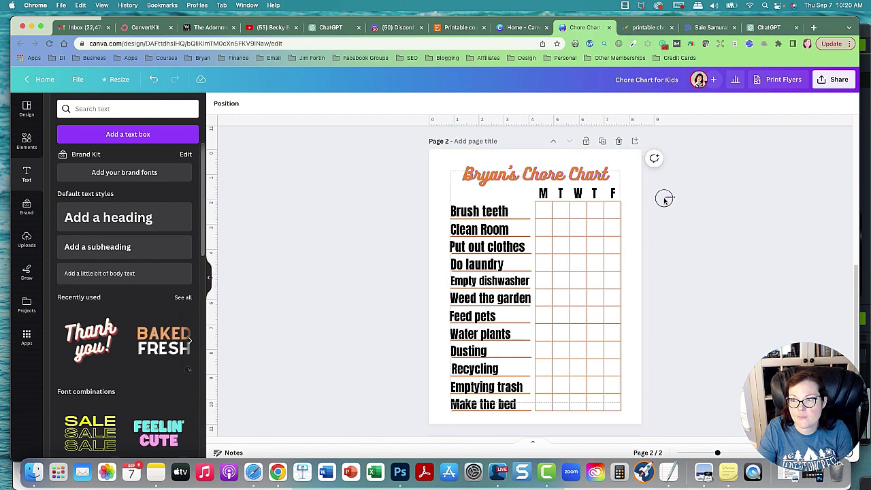
- Make the M T W T F weekday letters orange
left_click_drag(522, 194, 522, 194)
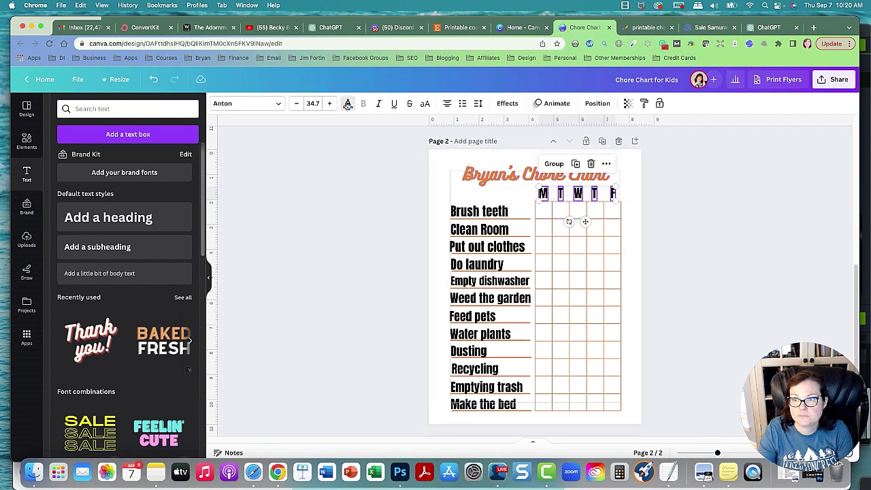
left_click(347, 103)
left_click(111, 159)
left_click(468, 419)
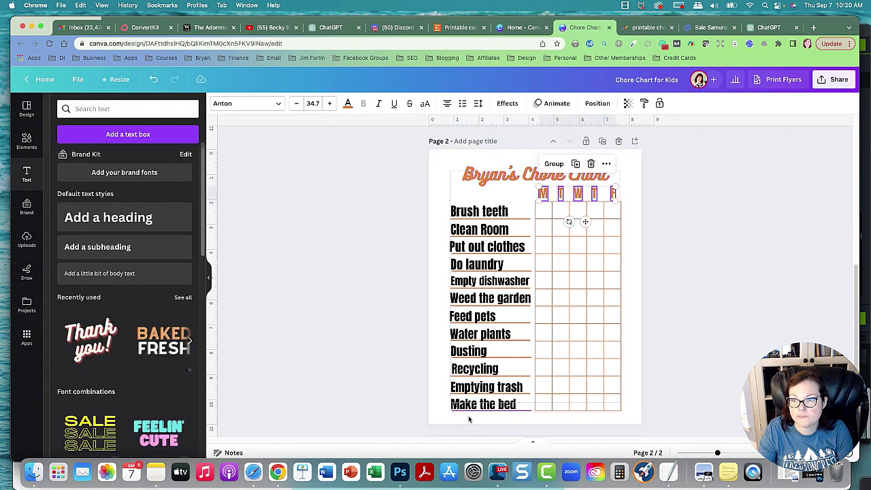
- Make all twelve chore names orange
mouse_move(444, 418)
left_mouse_down()
mouse_move(507, 225)
mouse_move(501, 203)
mouse_move(521, 204)
left_mouse_up()
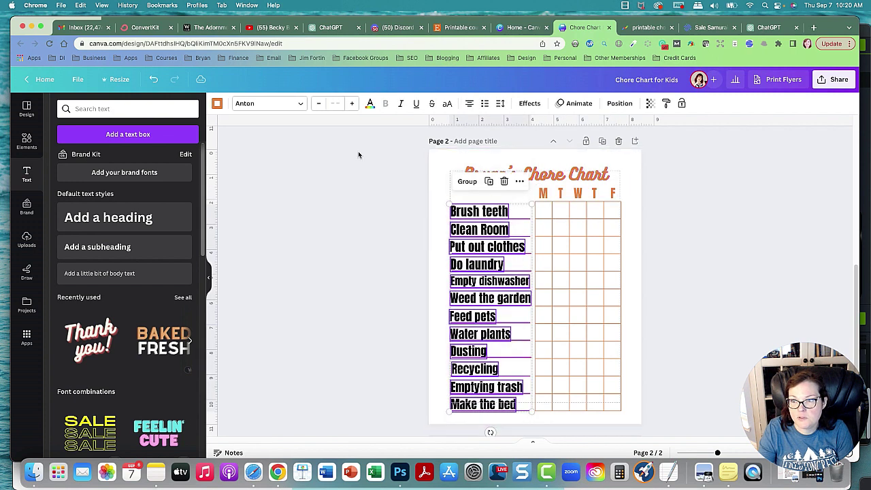
left_click(370, 104)
left_click(112, 158)
left_click(330, 255)
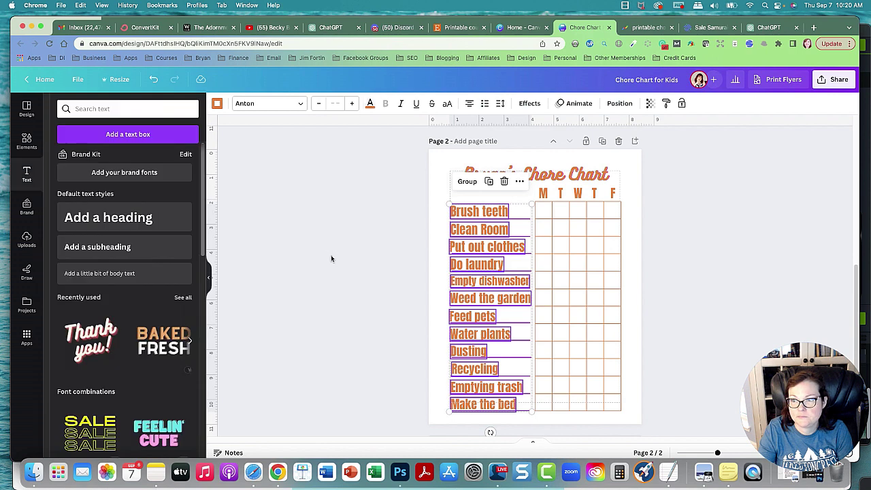
- Give the title a Shadow effect with a custom dark brown shadow colour
left_click(501, 178)
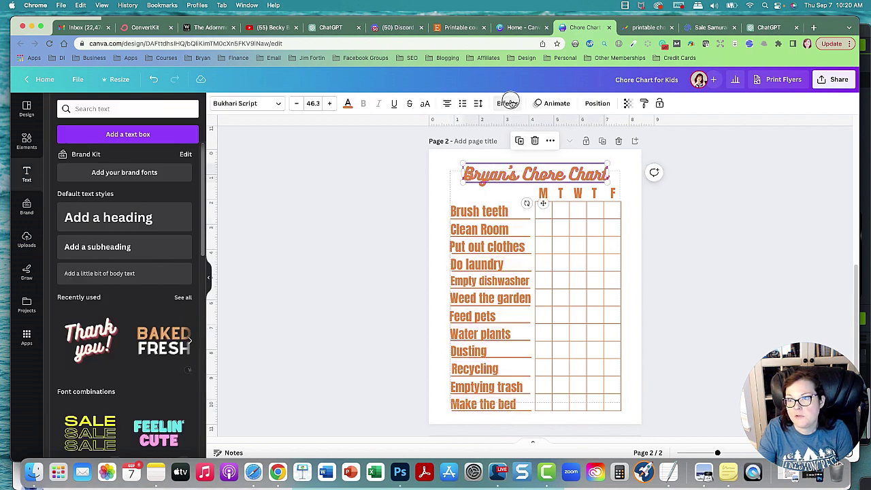
left_click(507, 104)
left_click(117, 160)
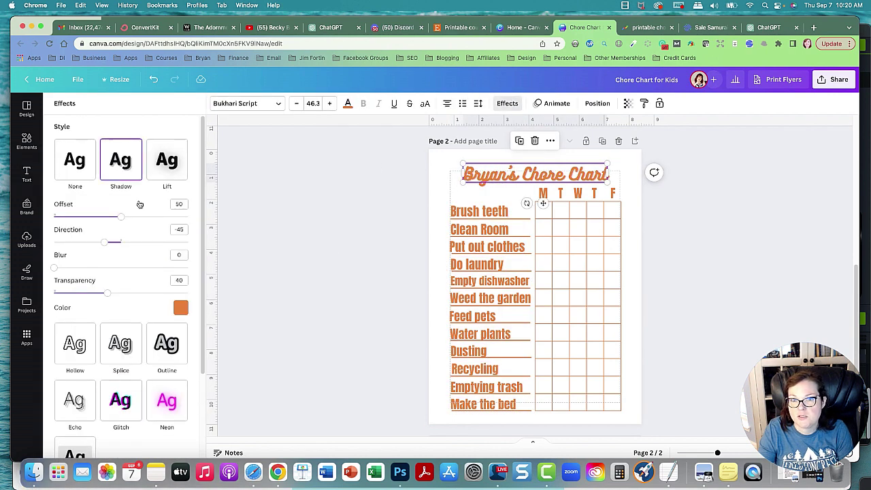
left_click(181, 307)
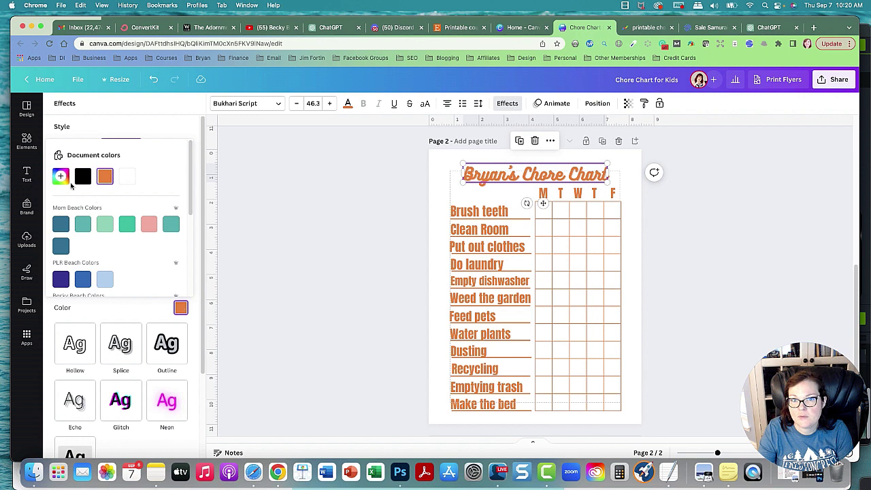
left_click(62, 179)
left_click_drag(166, 230, 177, 229)
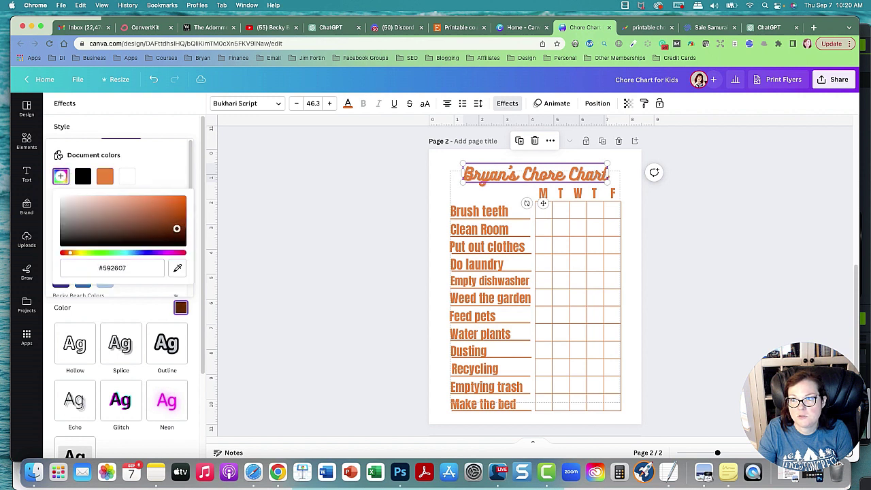
left_click(171, 167)
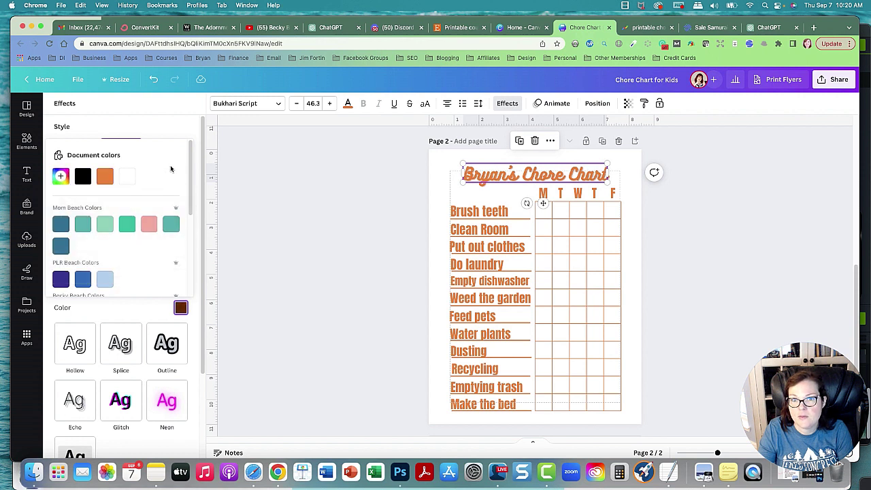
left_click(126, 311)
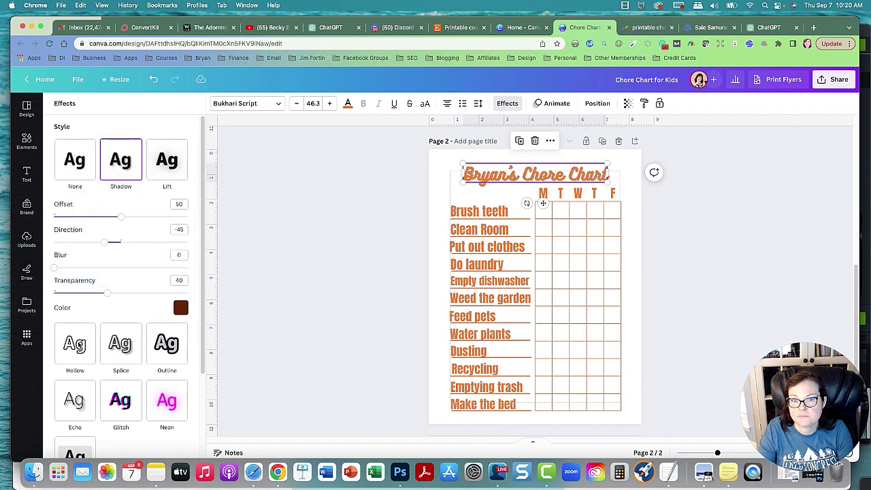
- Try Hollow, Glitch, Neon, Outline and Splice effects, and enlarge the title to 53, widening it
left_click(72, 348)
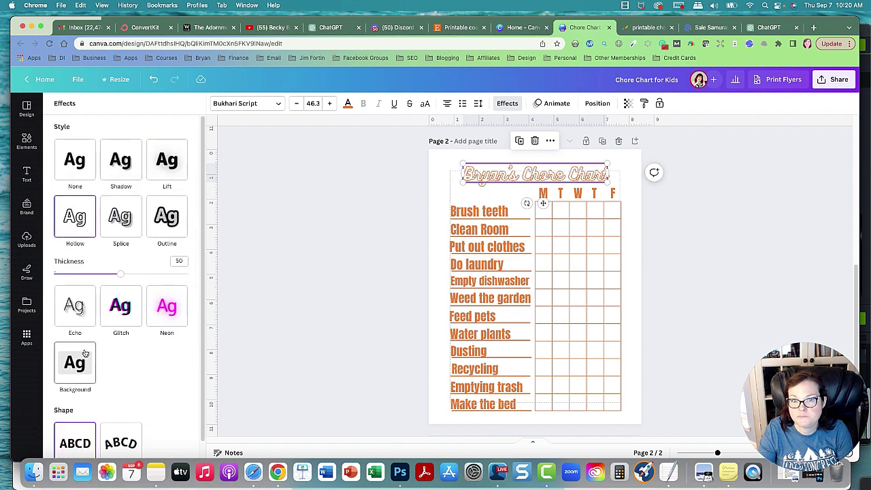
left_click(121, 306)
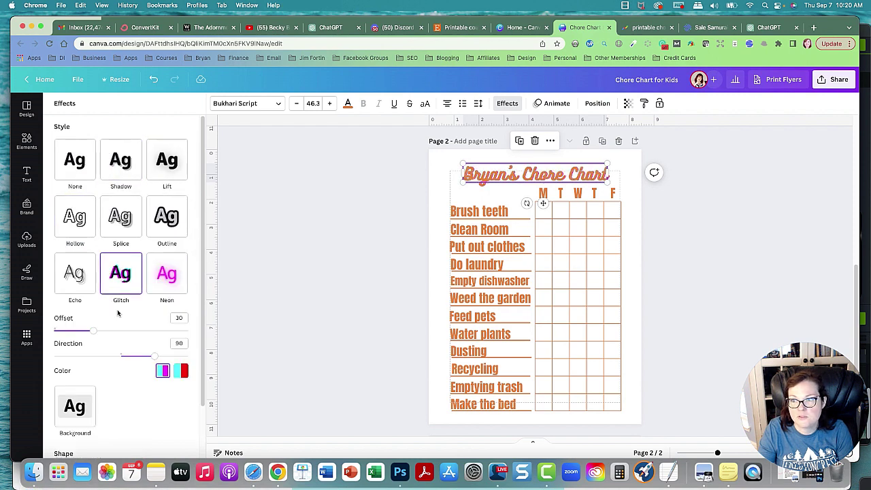
left_click(168, 280)
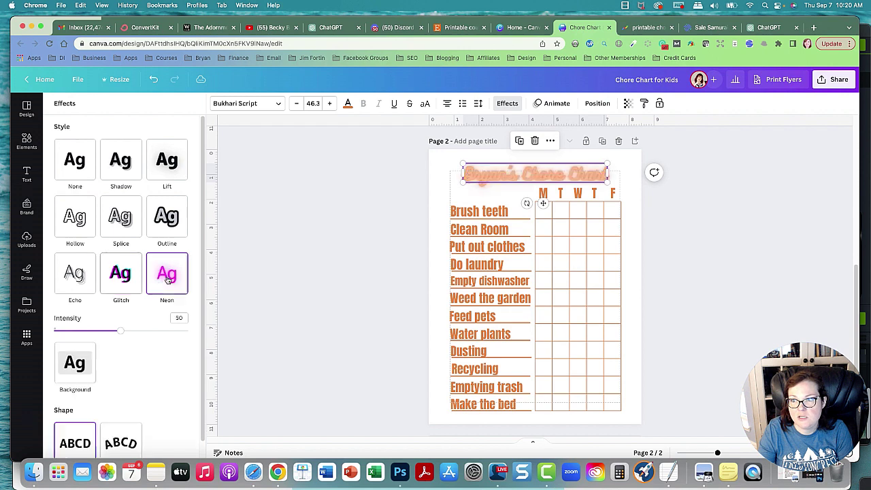
left_click(173, 215)
left_click(123, 224)
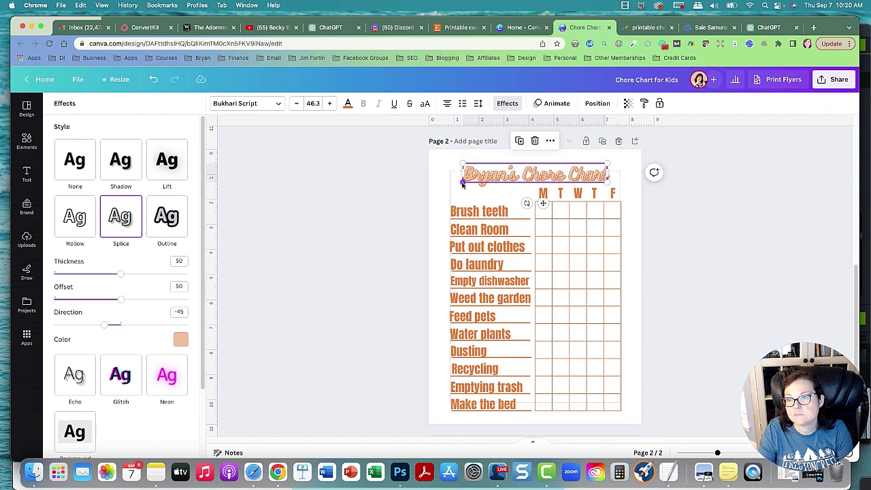
left_click_drag(463, 183, 451, 182)
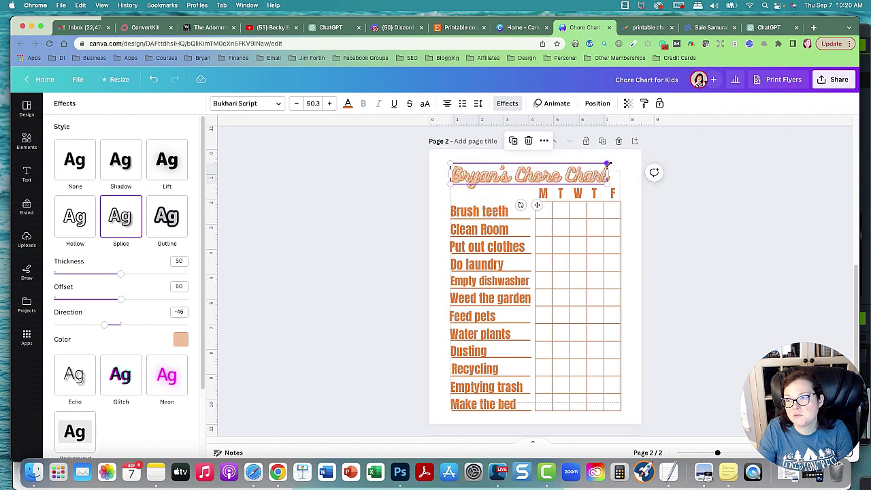
left_click_drag(608, 165, 617, 163)
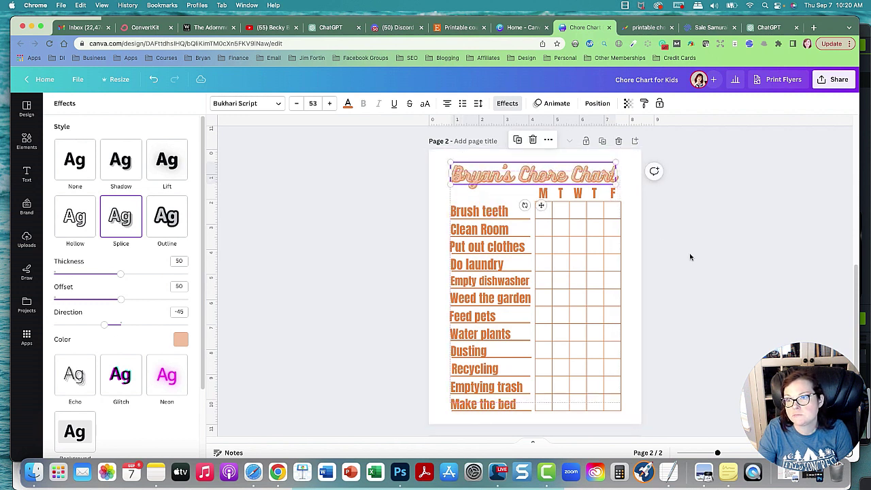
- Try the Lift effect, then Shadow with a custom dark red shadow colour
left_click(176, 164)
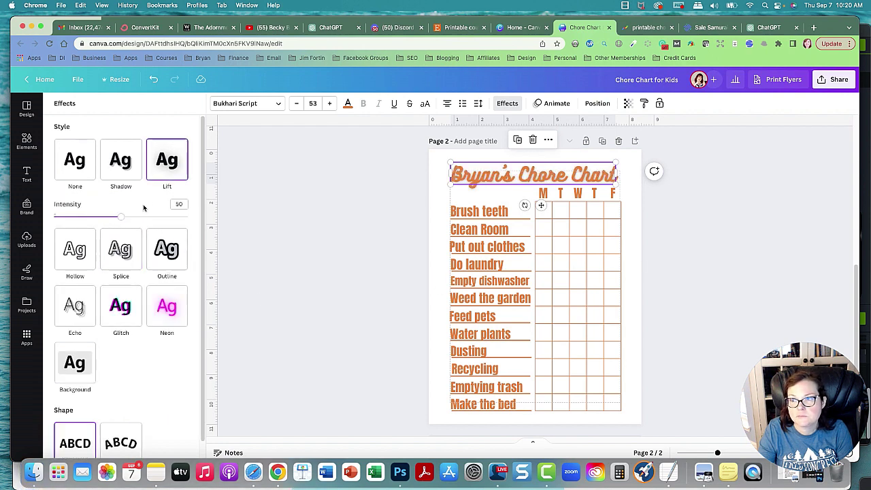
left_click(116, 163)
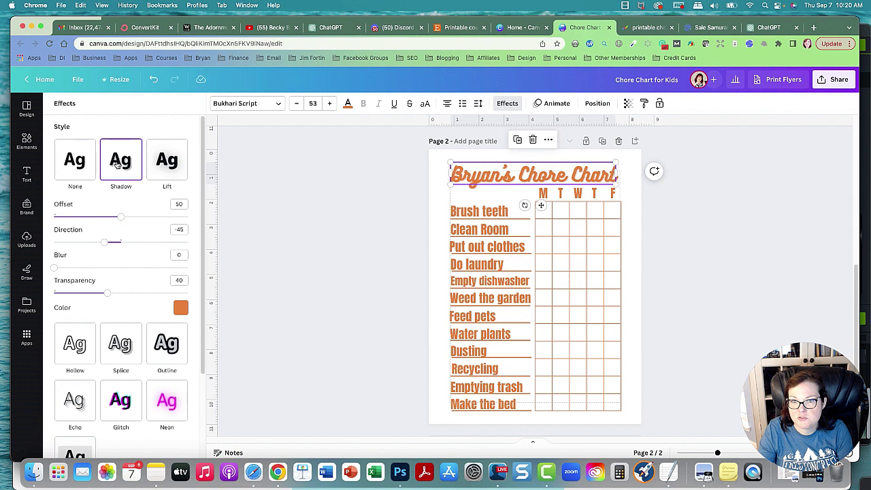
left_click(181, 310)
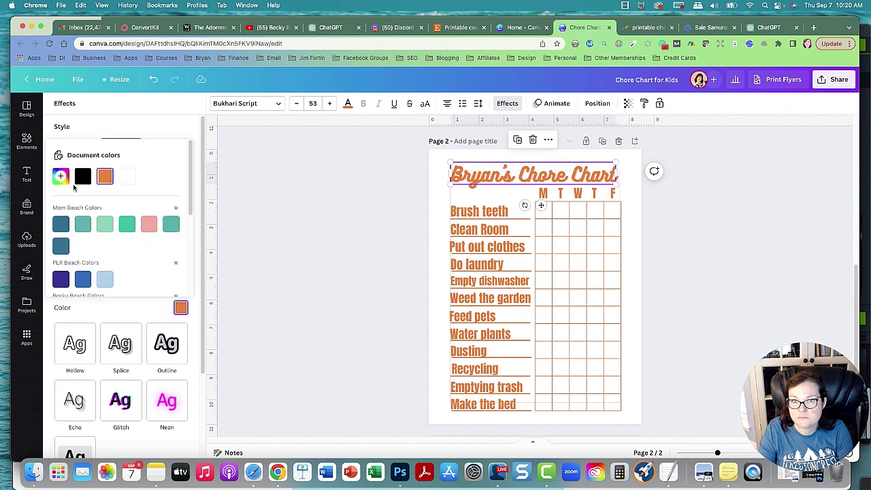
left_click(83, 177)
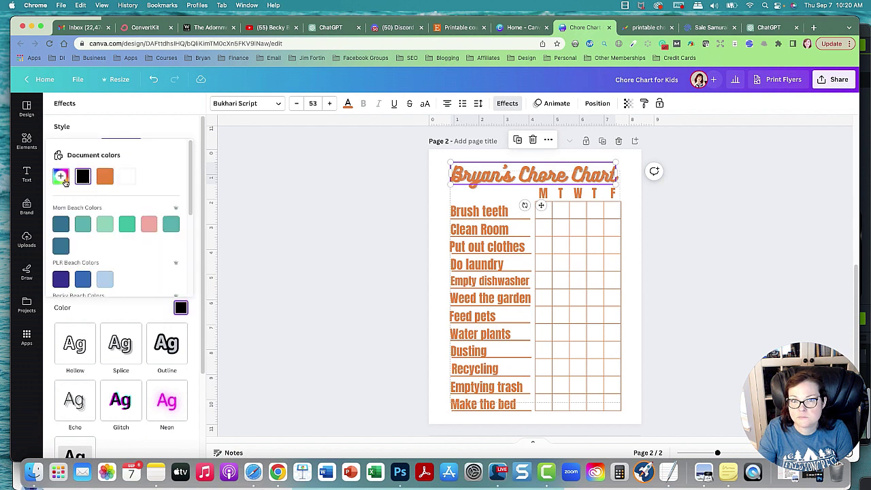
left_click(60, 178)
left_click(176, 231)
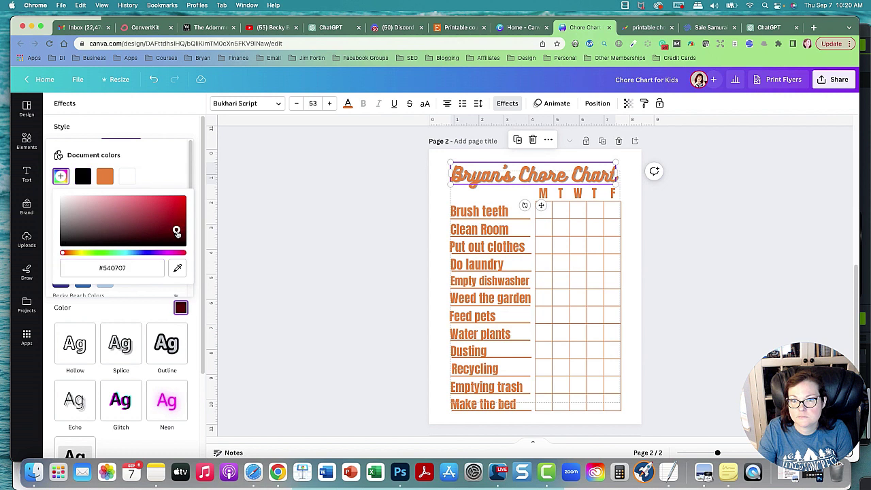
left_click(173, 226)
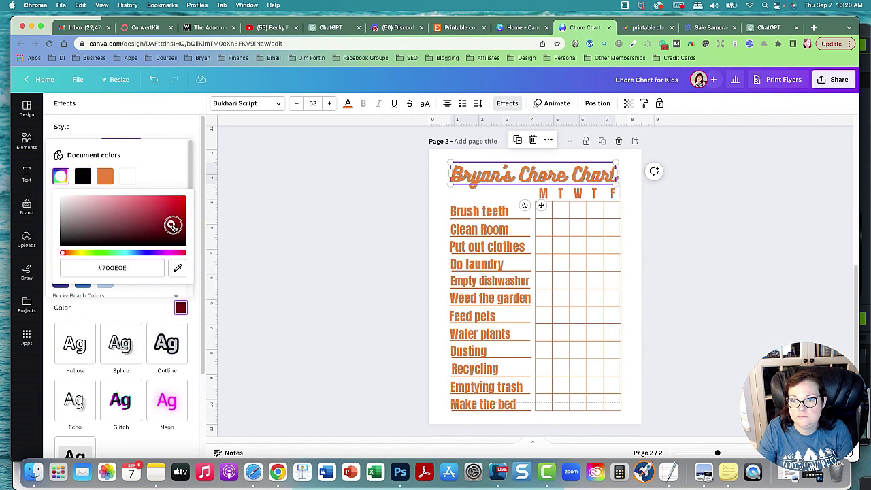
key("Escape")
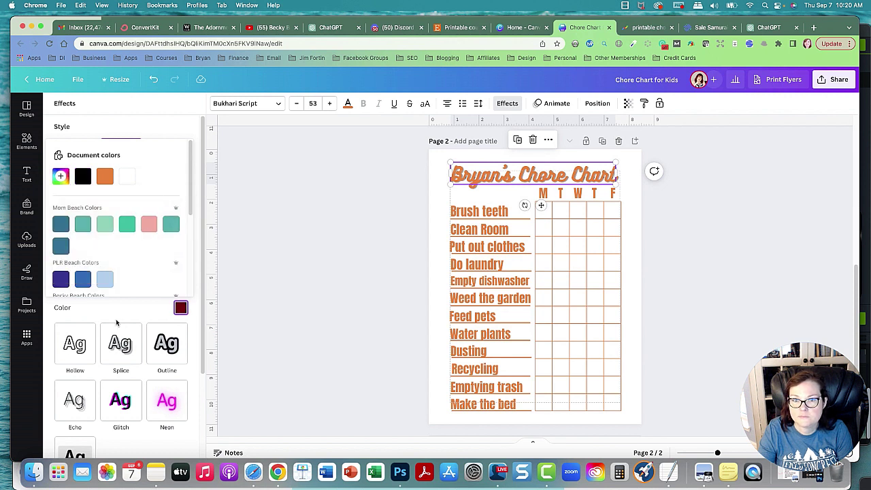
left_click(116, 315)
- Set the title's effect to None so it stays plain orange
left_click(75, 163)
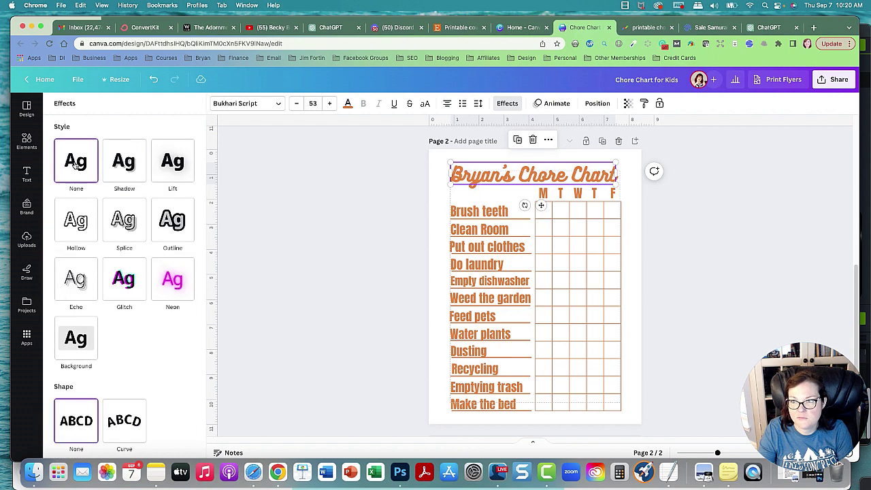
left_click(336, 252)
scroll(333, 257, "up", 1)
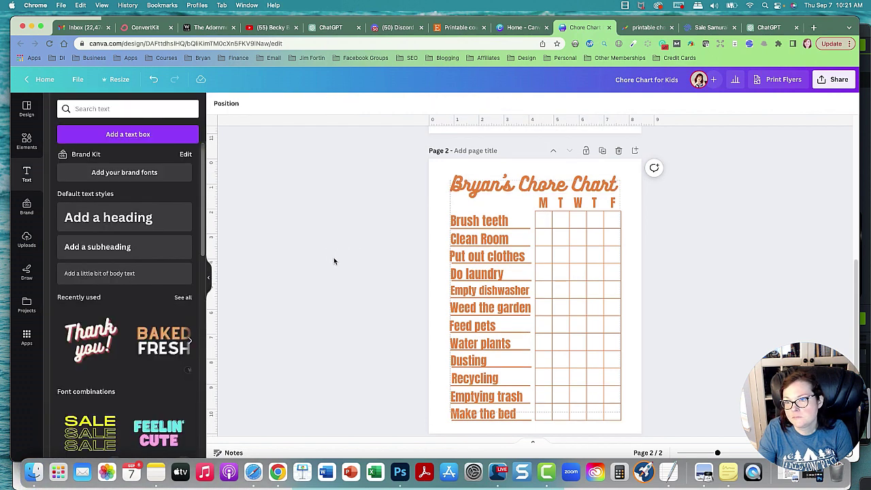
- Undo the last two changes to page 1's blank chart, restoring its weekday header and grid
scroll(334, 259, "up", 5)
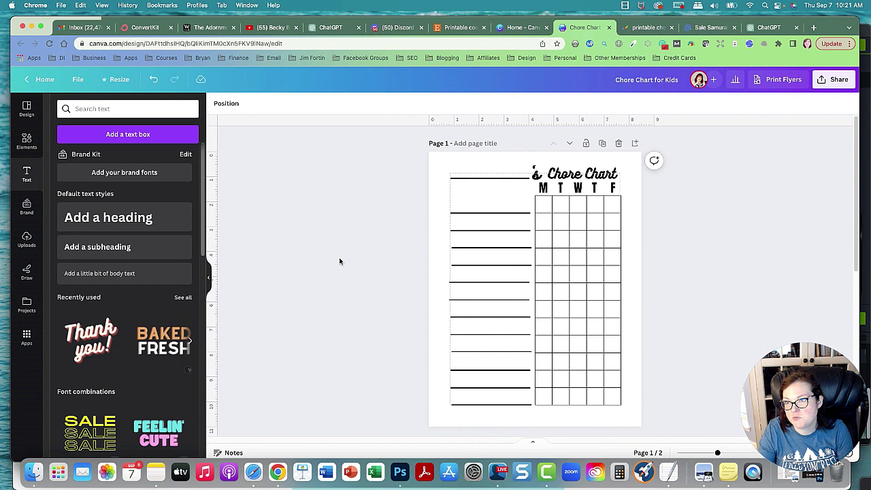
scroll(340, 261, "down", 2)
scroll(339, 261, "up", 2)
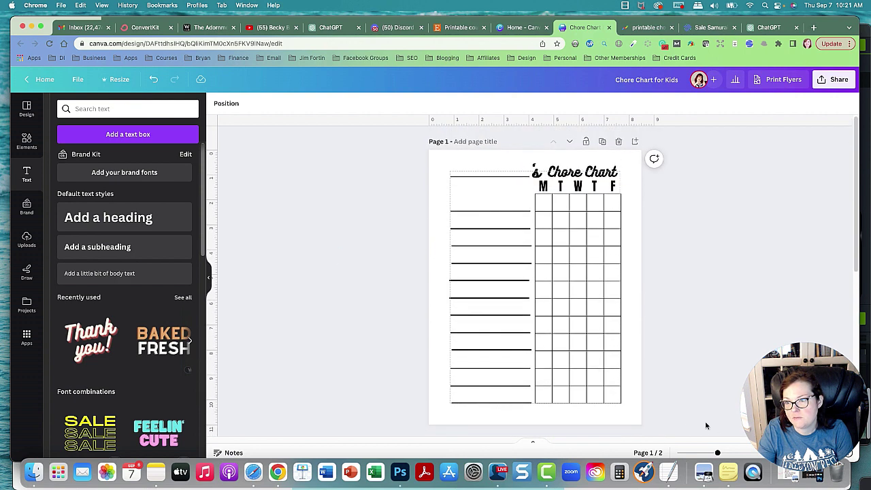
left_click_drag(693, 423, 401, 181)
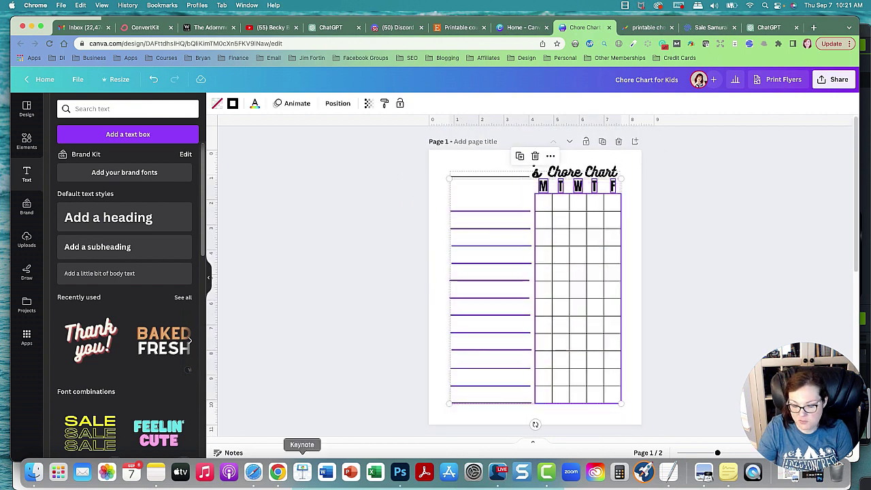
key("super+z")
key("super+z")
key("super+z")
key("super+z")
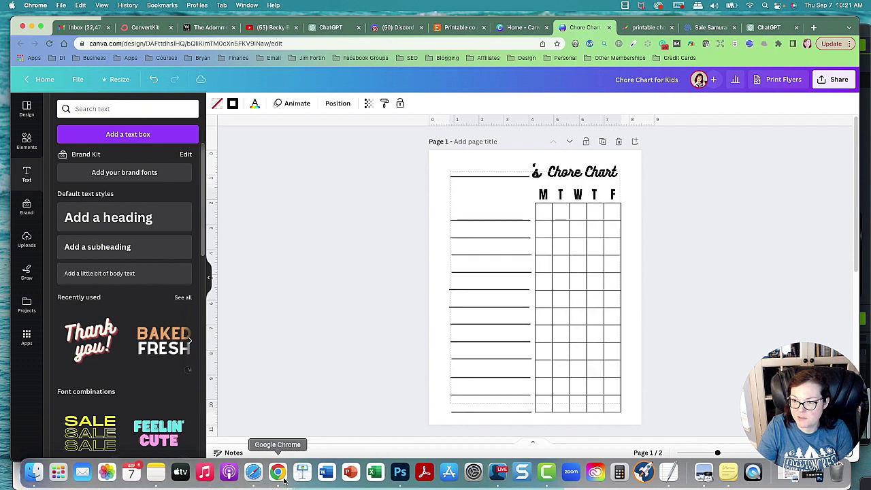
key("super+z")
key("super+z")
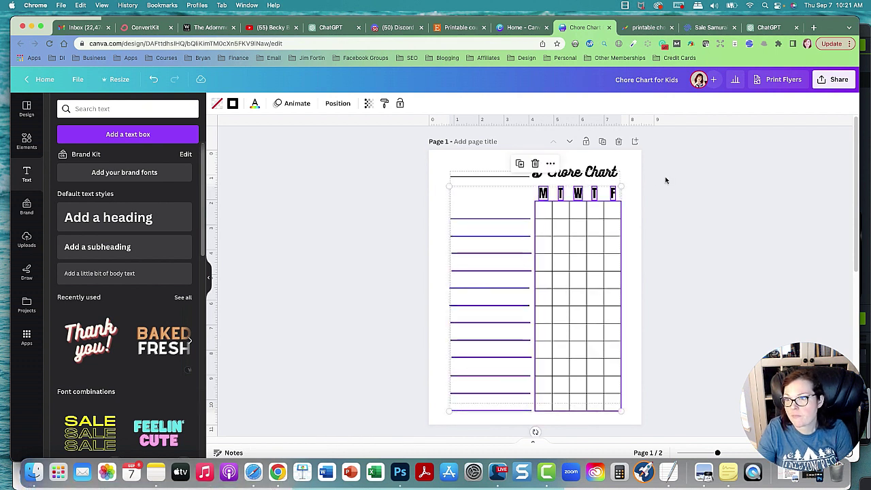
left_click(670, 196)
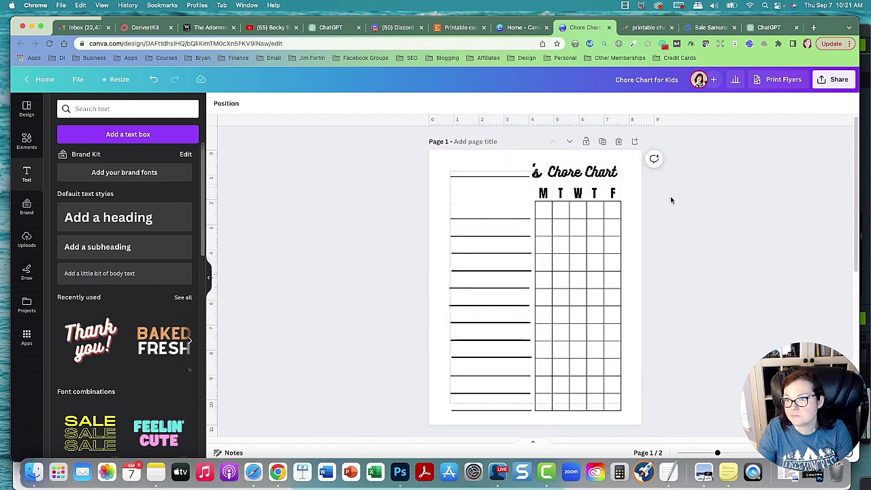
scroll(703, 234, "down", 5)
- Search Elements graphics for 'halloween' and add the three-pumpkins graphic
scroll(705, 240, "down", 1)
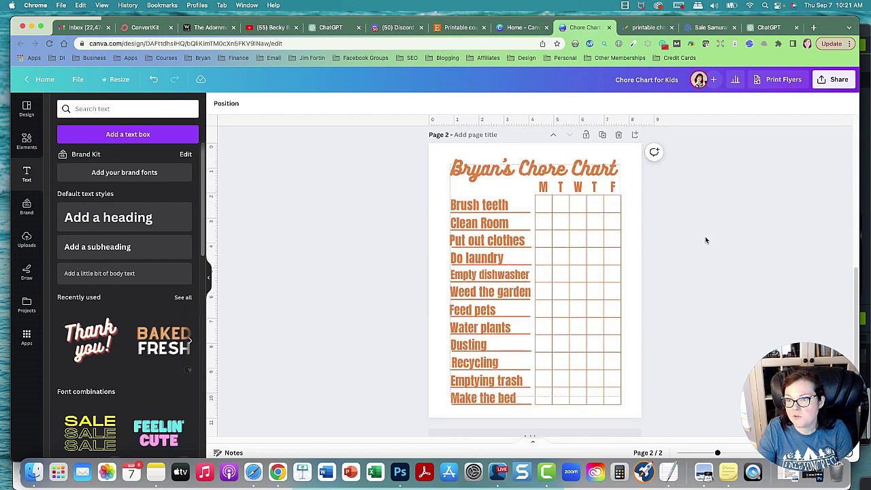
left_click(26, 140)
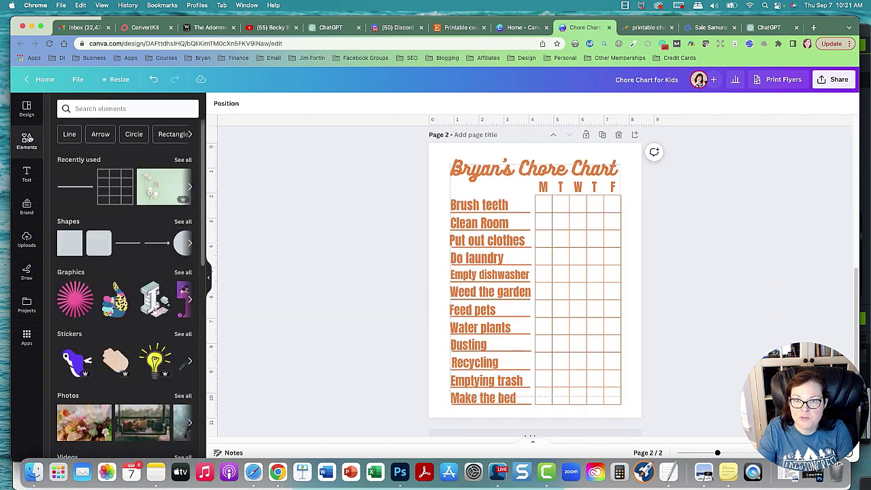
left_click(126, 110)
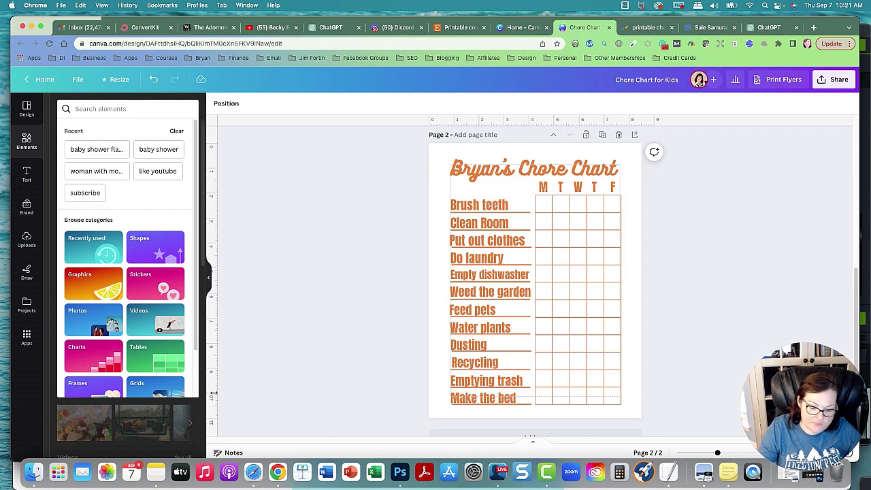
type("h")
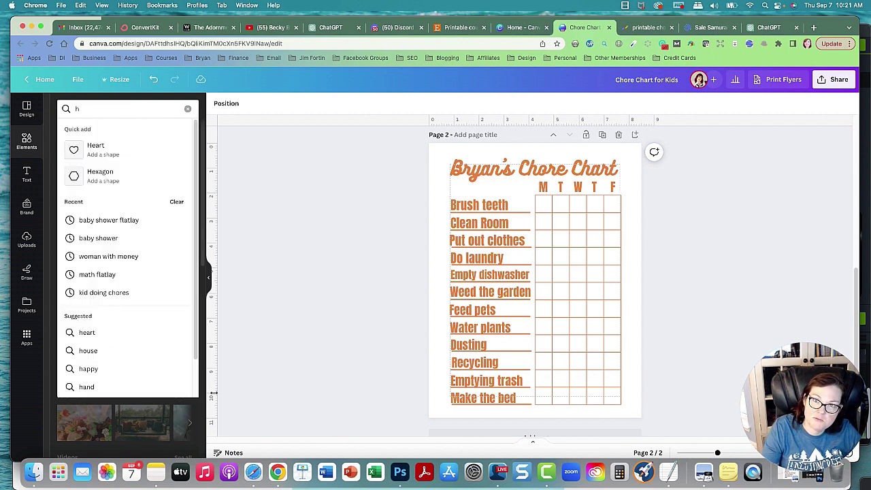
key("BackSpace")
left_click(275, 238)
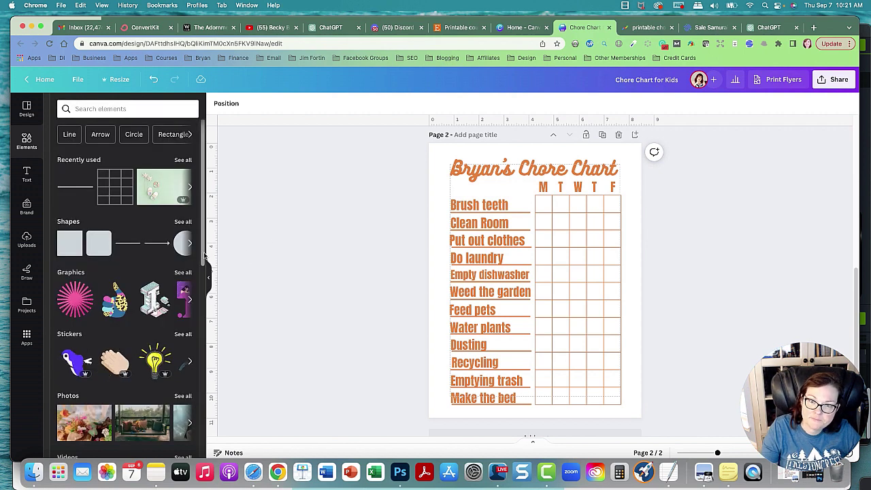
left_click(183, 273)
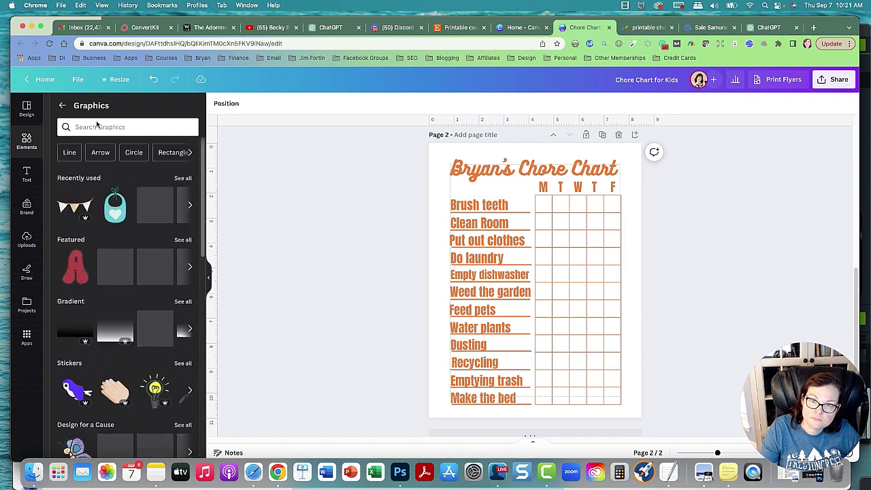
type("halloween")
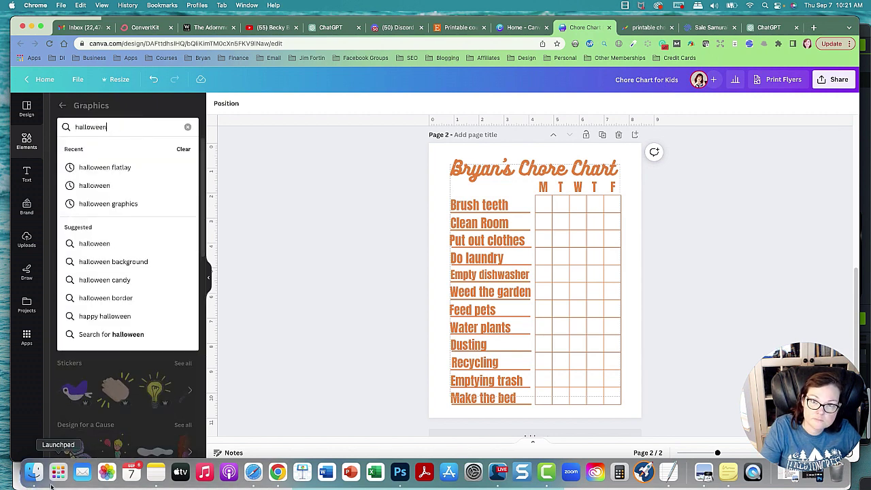
key("Return")
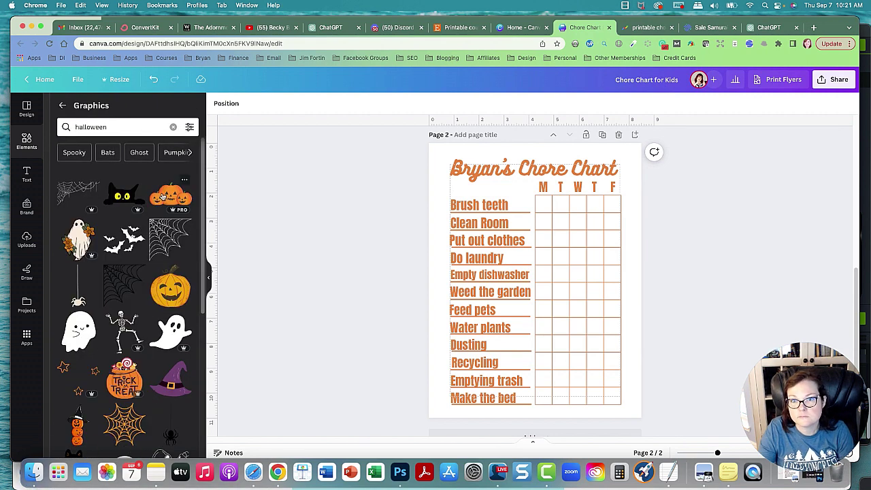
left_click(170, 195)
- Shrink the pumpkins, place them just under the title, and nudge the title slightly right
left_click_drag(575, 301, 480, 180)
left_click_drag(533, 171, 531, 165)
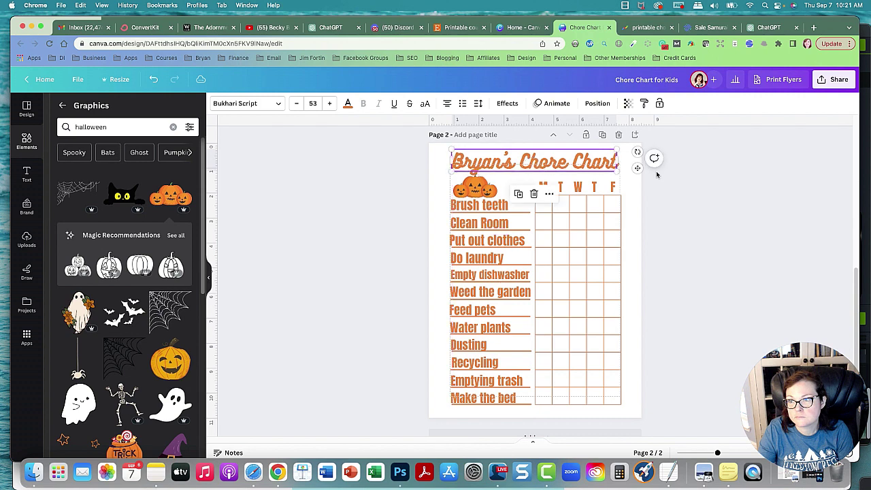
left_click_drag(616, 161, 621, 161)
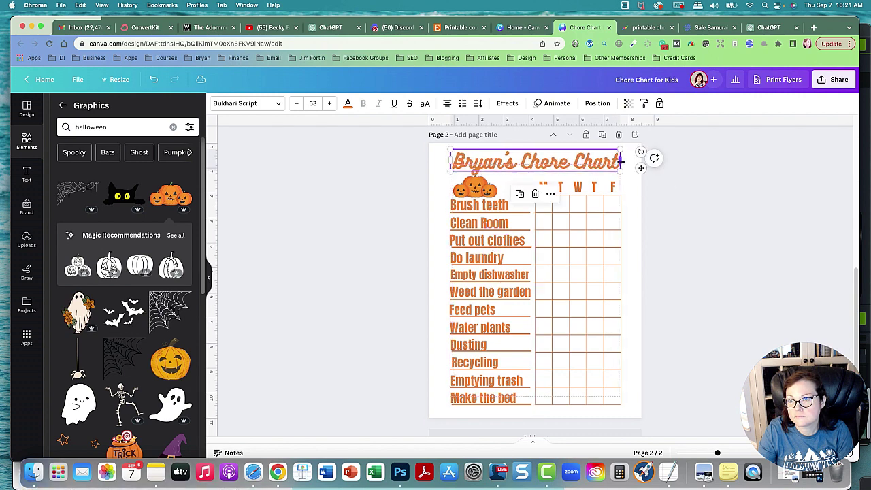
left_click(373, 257)
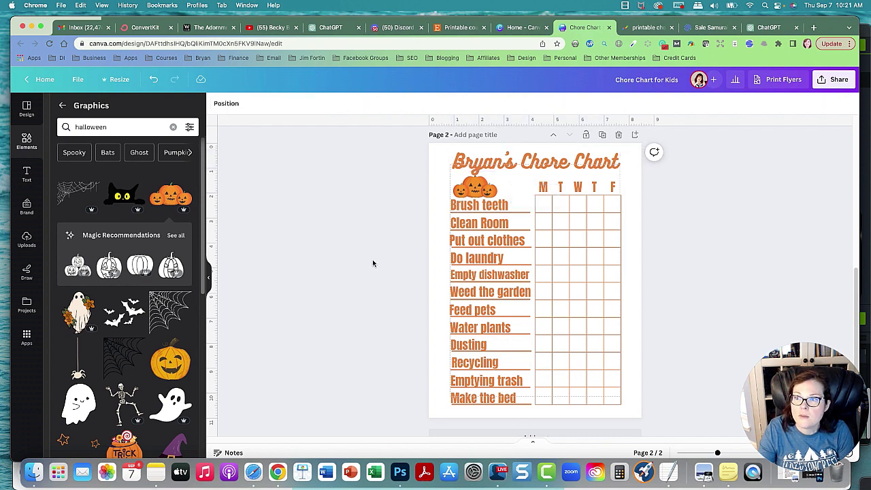
- Add a spiderweb graphic, shrink it and move it to the page's top-left corner
left_click(154, 310)
left_click_drag(618, 367, 506, 252)
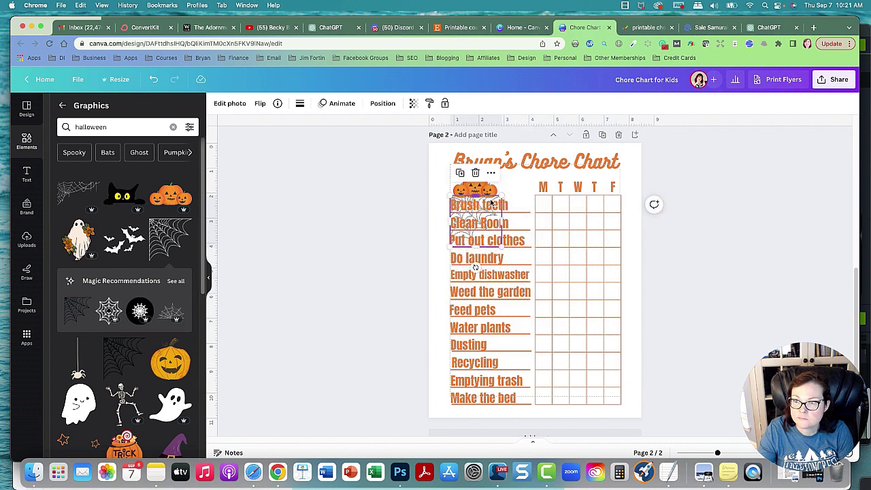
left_click_drag(491, 206, 478, 219)
key("shift+Left")
key("shift+Left")
key("shift+Left")
key("shift+Left")
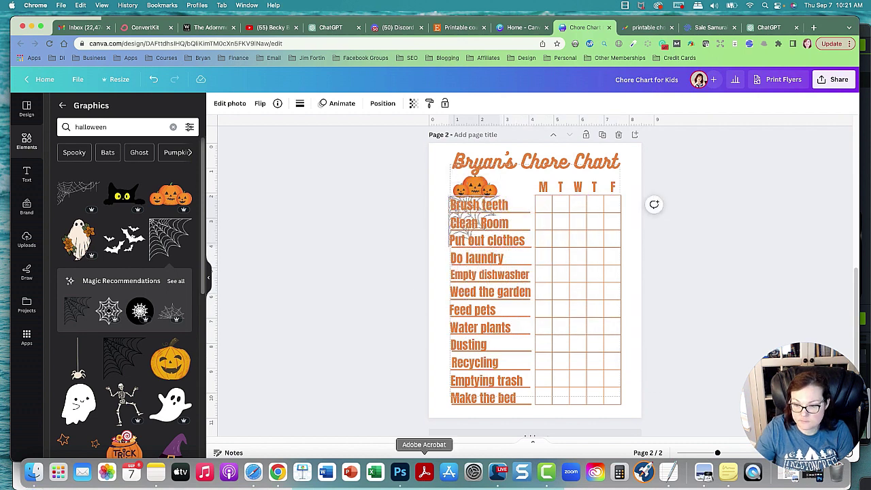
left_click(537, 354)
left_click(441, 229)
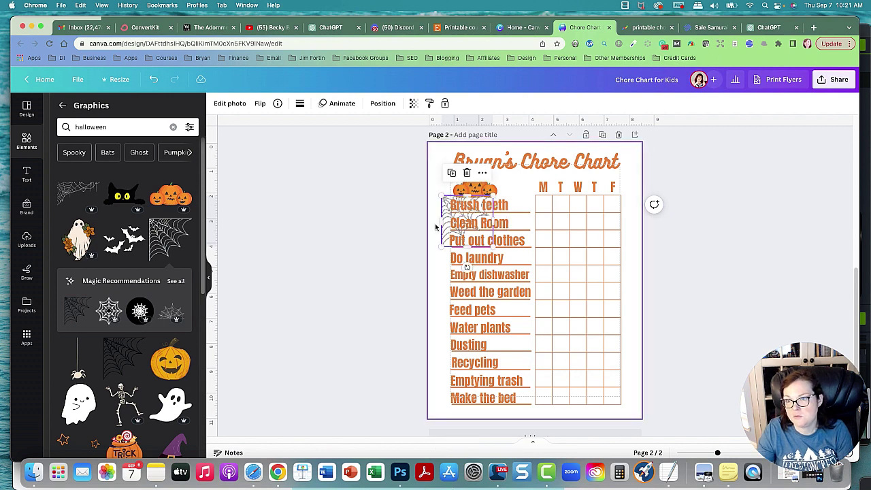
mouse_move(445, 237)
left_mouse_down()
mouse_move(438, 188)
mouse_move(425, 183)
left_mouse_up()
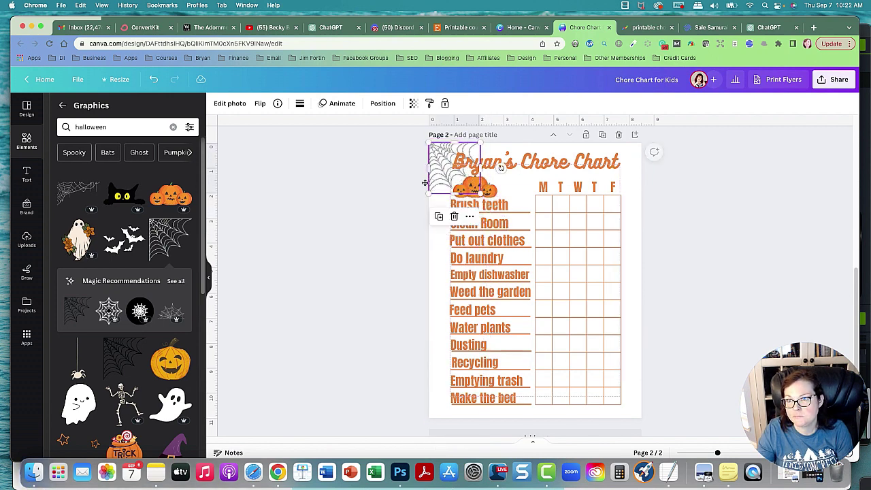
- Try a solid border on the spider web, then remove the border
left_click(299, 106)
left_click(299, 106)
left_click(300, 105)
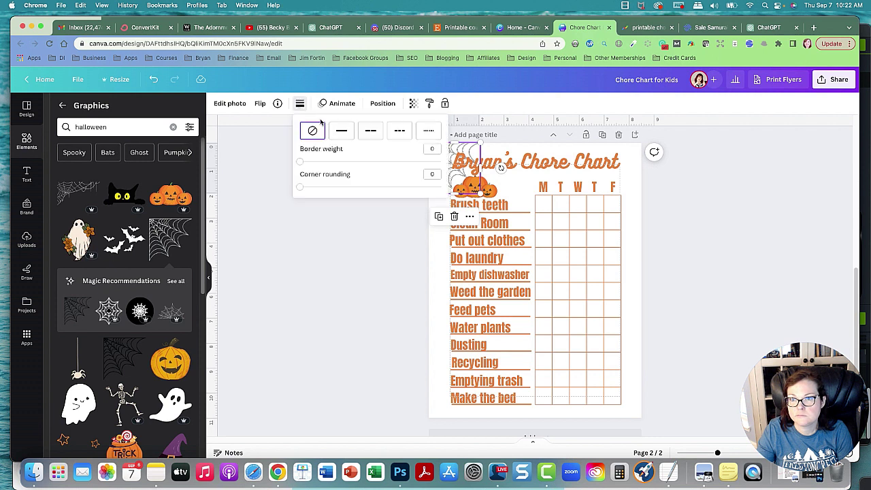
left_click(343, 130)
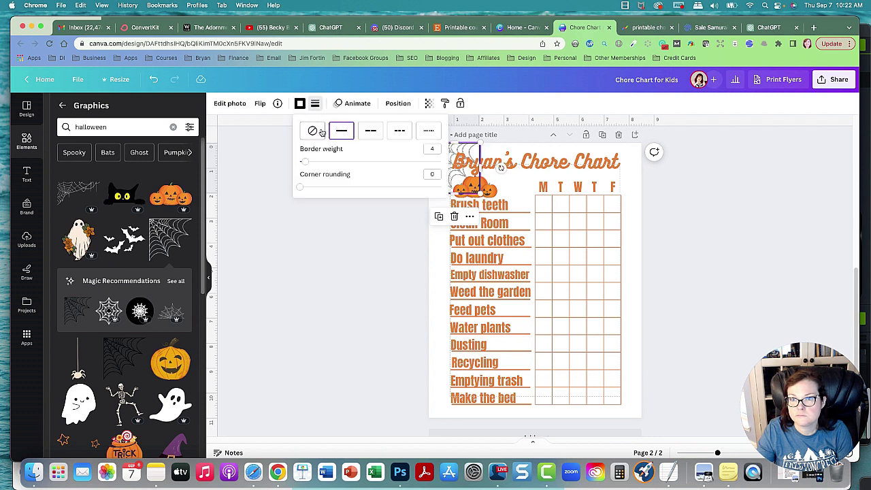
left_click(319, 131)
left_click(247, 160)
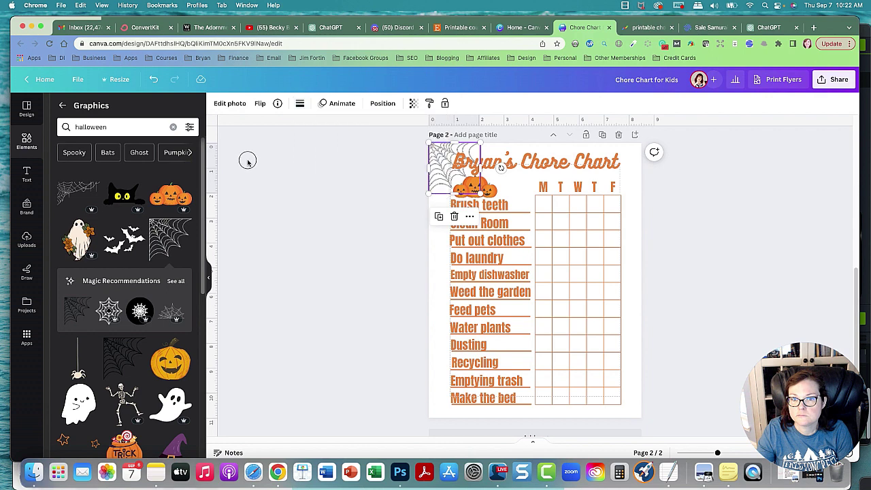
left_click(264, 197)
- Delete the top-left spider web and add a fresh spider web graphic
left_click(439, 167)
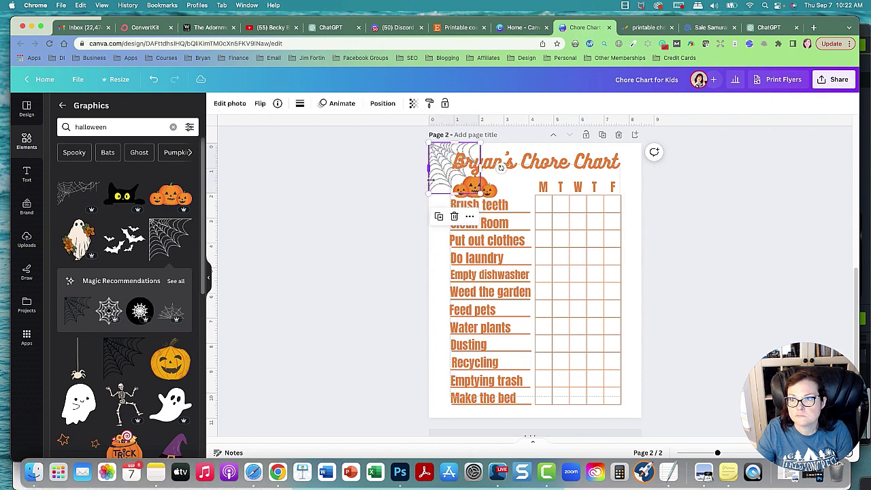
key("Delete")
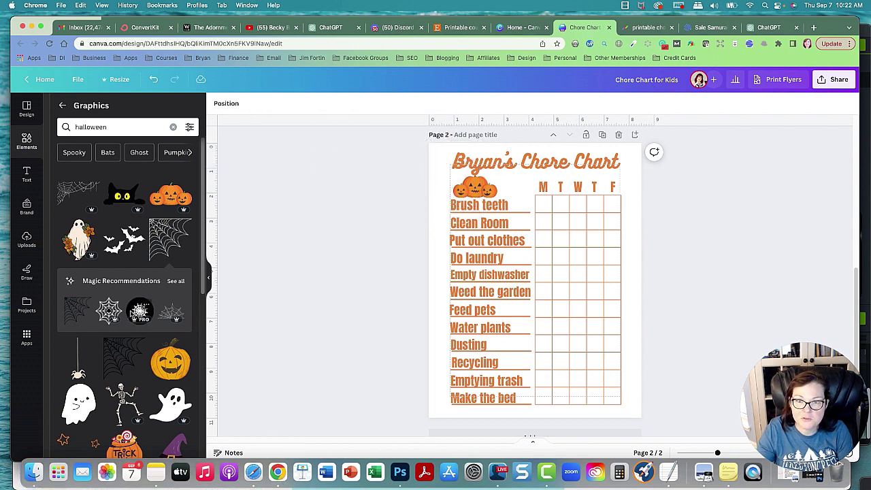
left_click(75, 196)
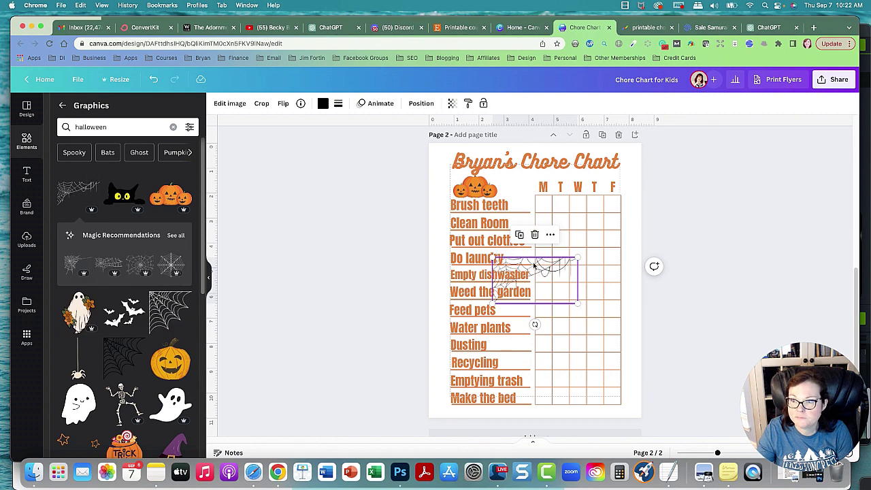
- Place the web top-left, then put a duplicate, flipped vertically and horizontally, in the bottom-right corner
left_click_drag(526, 255, 452, 153)
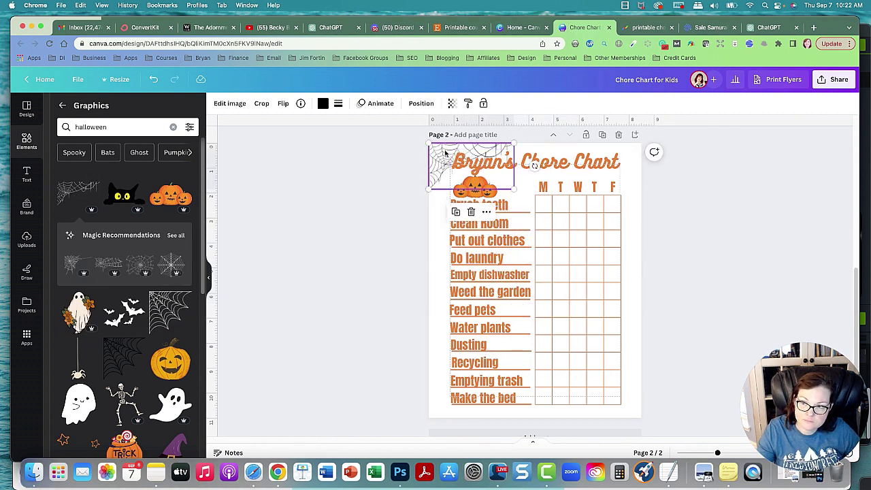
key("super+d")
left_click_drag(446, 153, 593, 380)
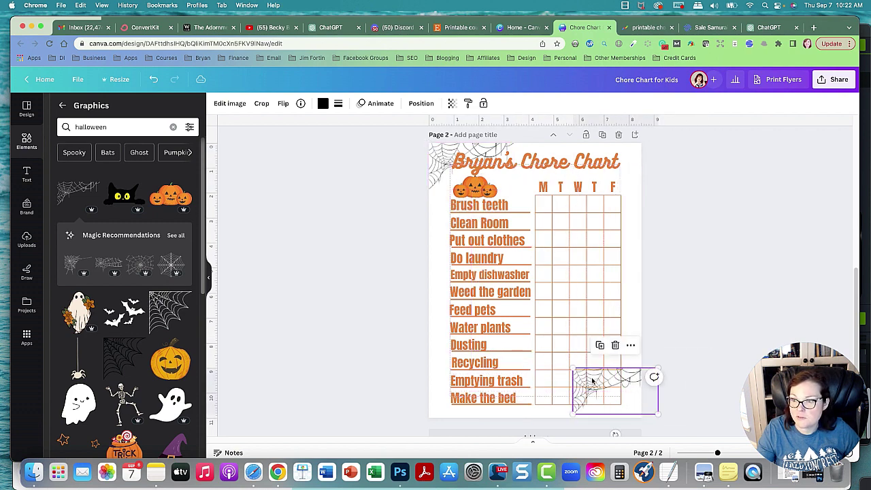
left_click(283, 104)
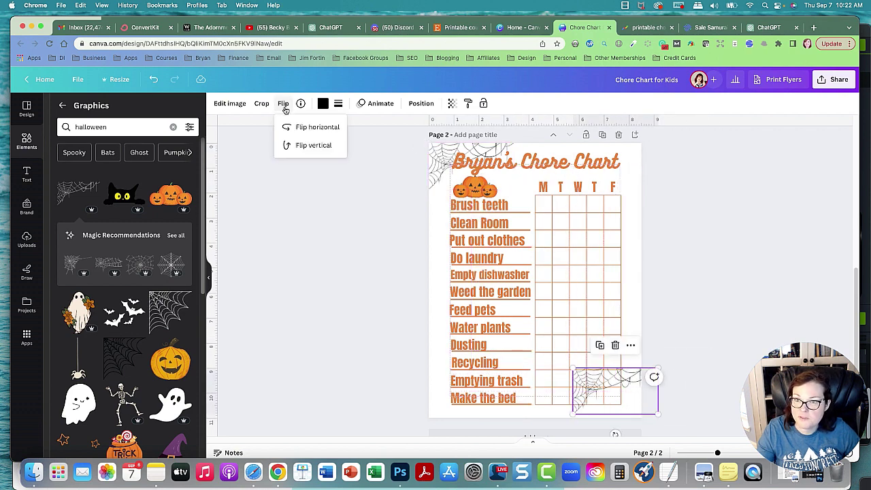
left_click(302, 147)
left_click(299, 128)
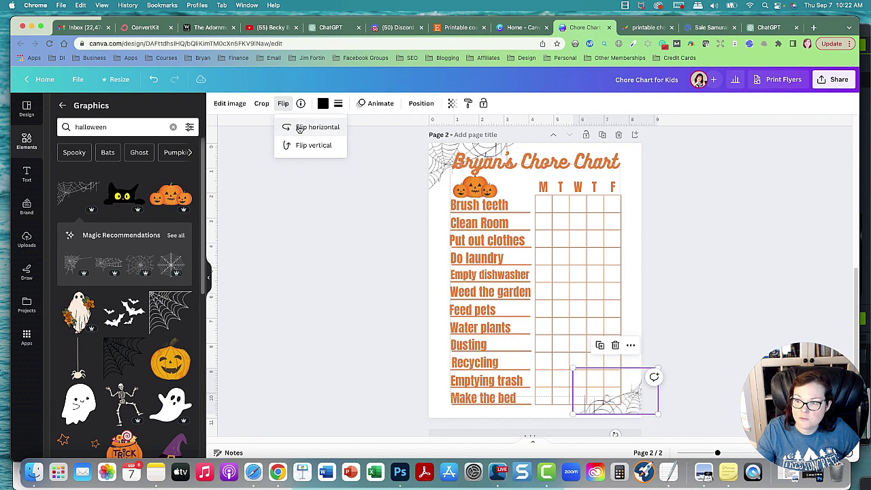
mouse_move(629, 407)
left_mouse_down()
mouse_move(604, 406)
mouse_move(614, 409)
left_mouse_up()
left_click(728, 321)
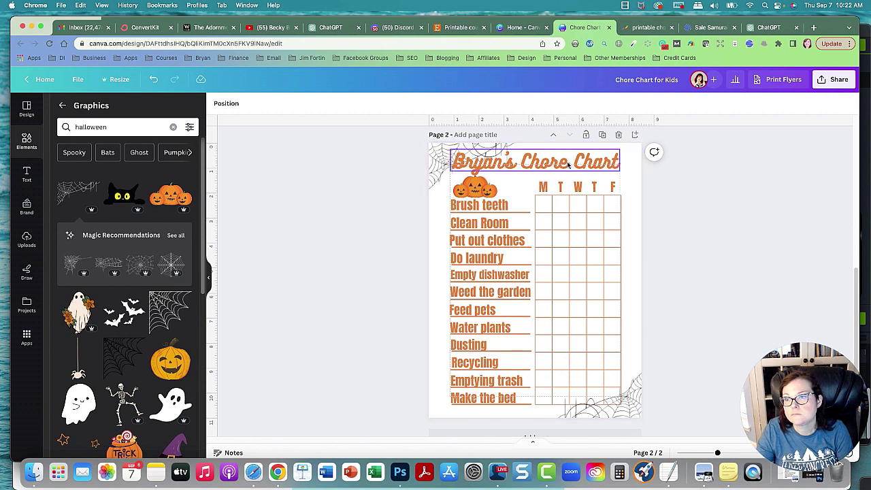
- Send the top-left spider web to the back, behind the chart title
left_click(536, 157)
left_click(595, 103)
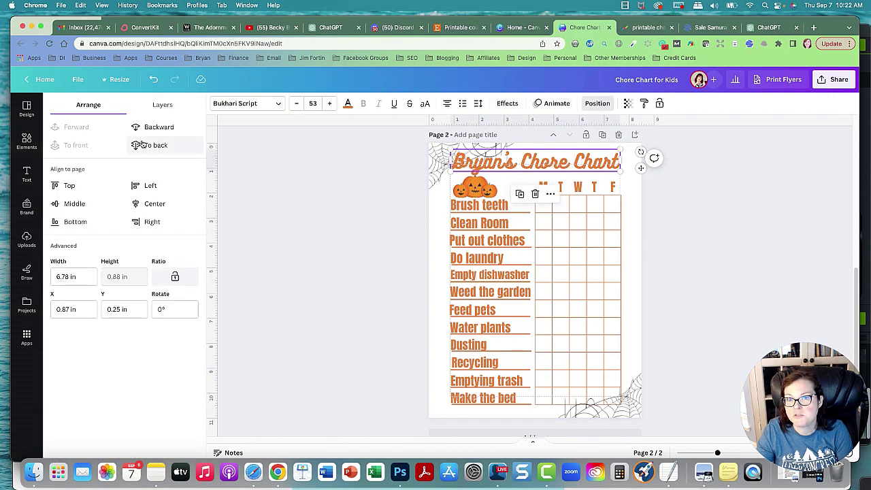
left_click(440, 158)
left_click(420, 103)
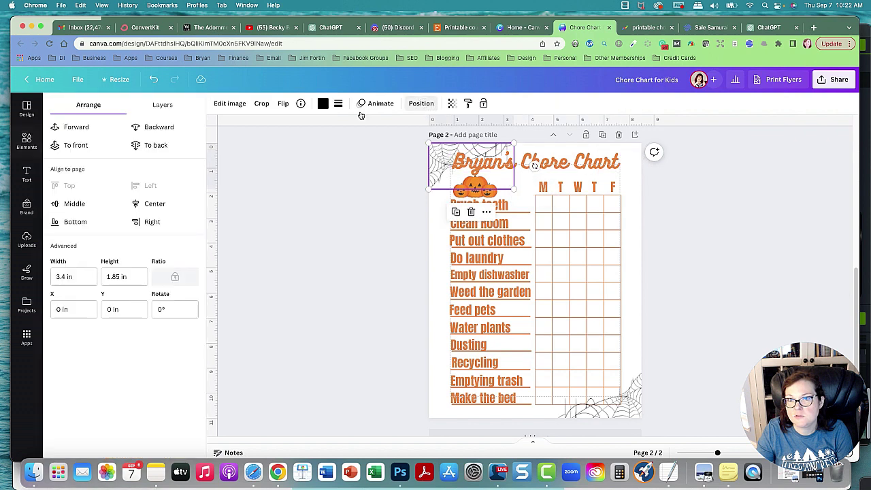
left_click(145, 144)
left_click(358, 265)
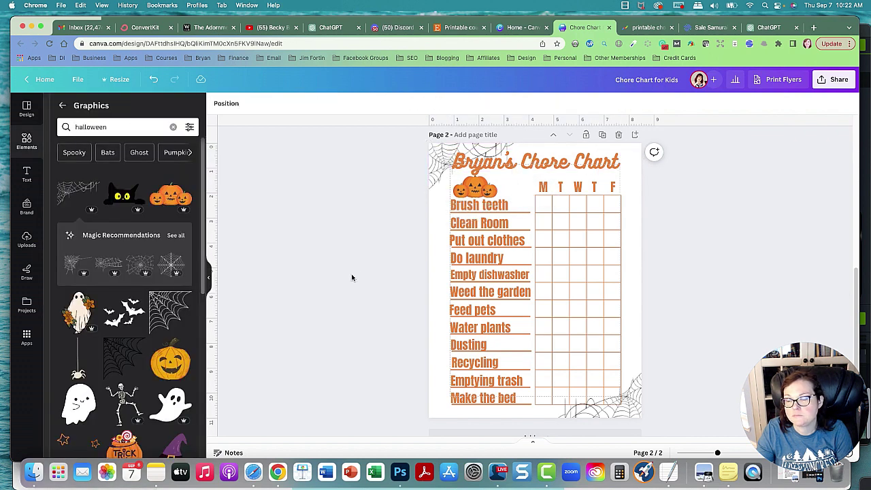
- Add the bats graphic, shrink it, put it top-right beside the title, rotated about 45°
scroll(141, 321, "down", 2)
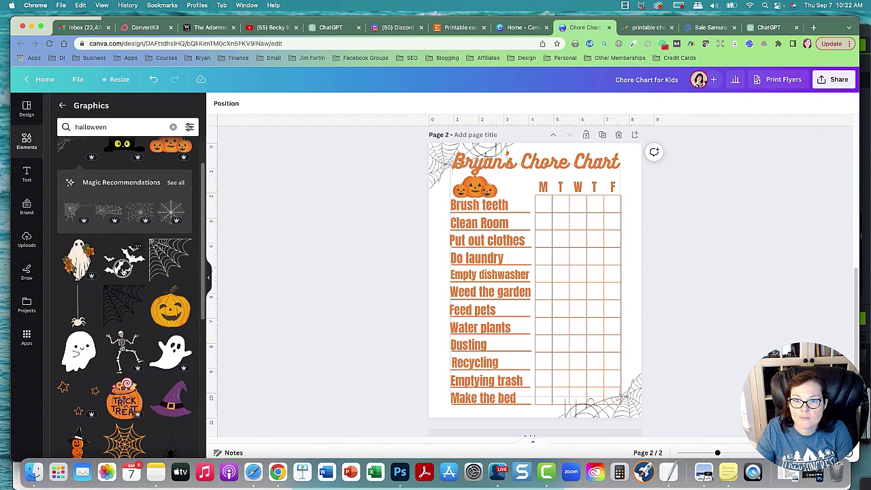
left_click(122, 269)
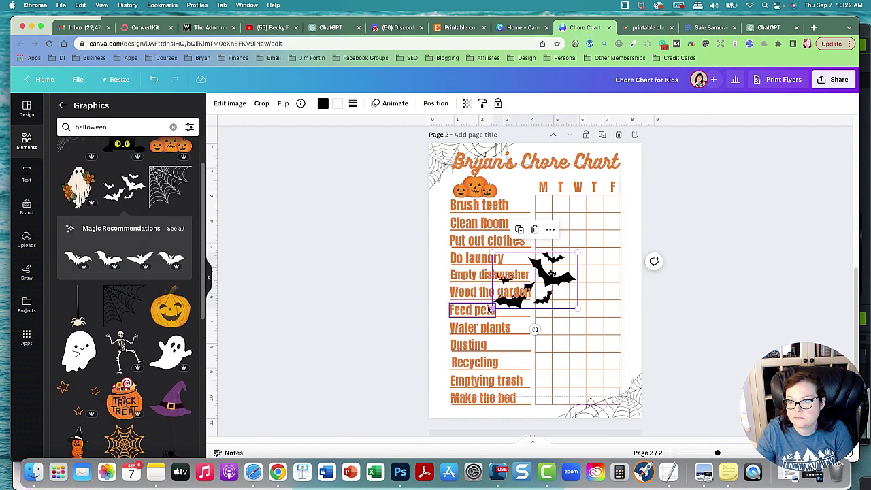
left_click_drag(492, 309, 641, 173)
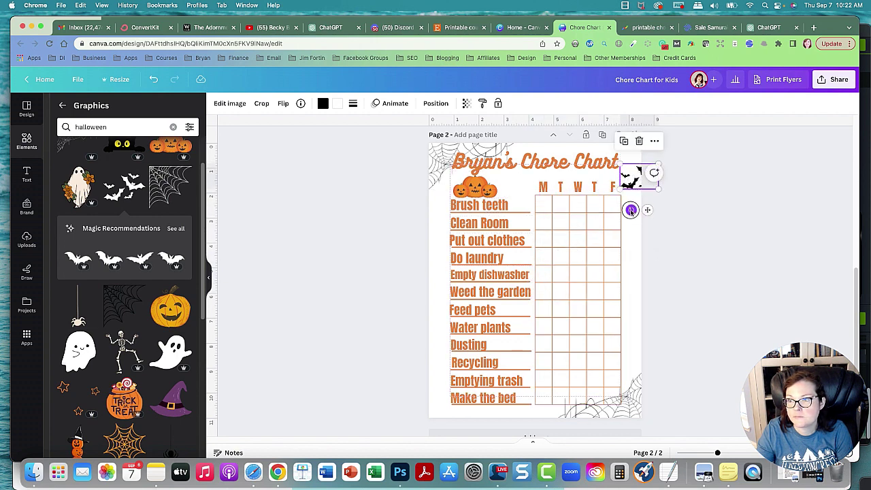
left_click_drag(631, 210, 648, 202)
mouse_move(624, 174)
left_mouse_down()
mouse_move(631, 161)
mouse_move(618, 150)
mouse_move(619, 197)
mouse_move(632, 188)
left_mouse_up()
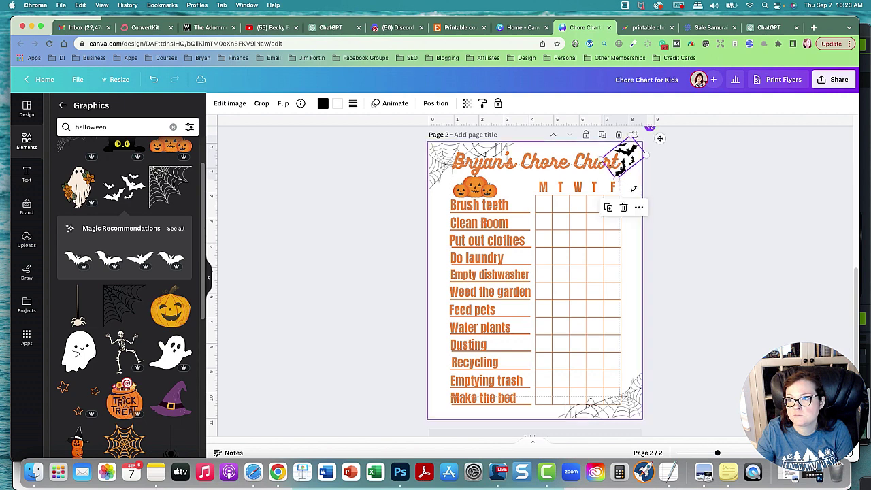
left_click(714, 238)
scroll(740, 279, "up", 10)
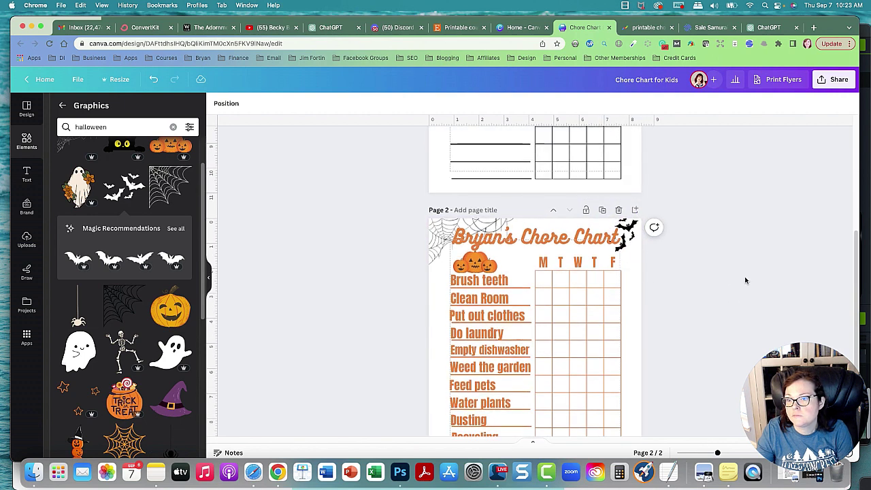
scroll(746, 284, "down", 10)
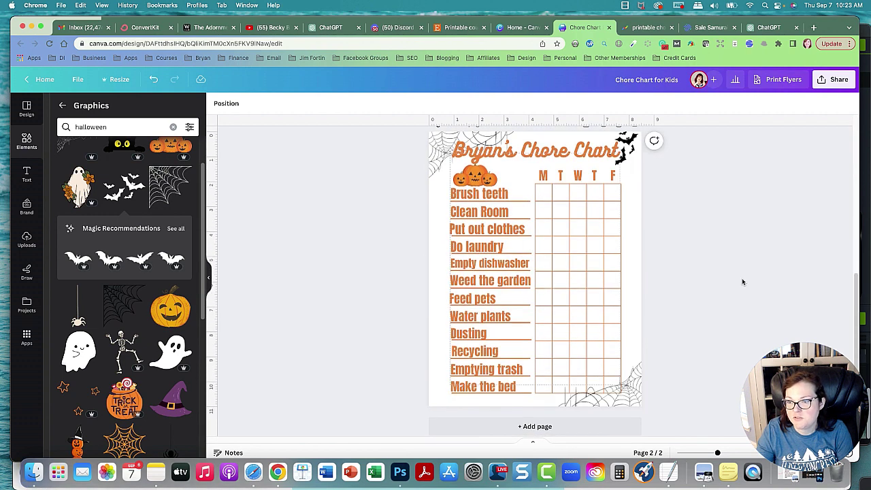
left_click(499, 473)
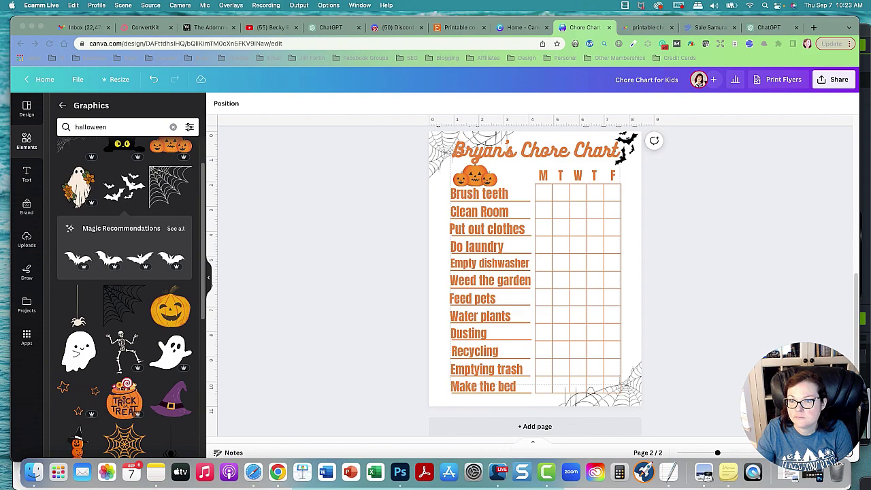